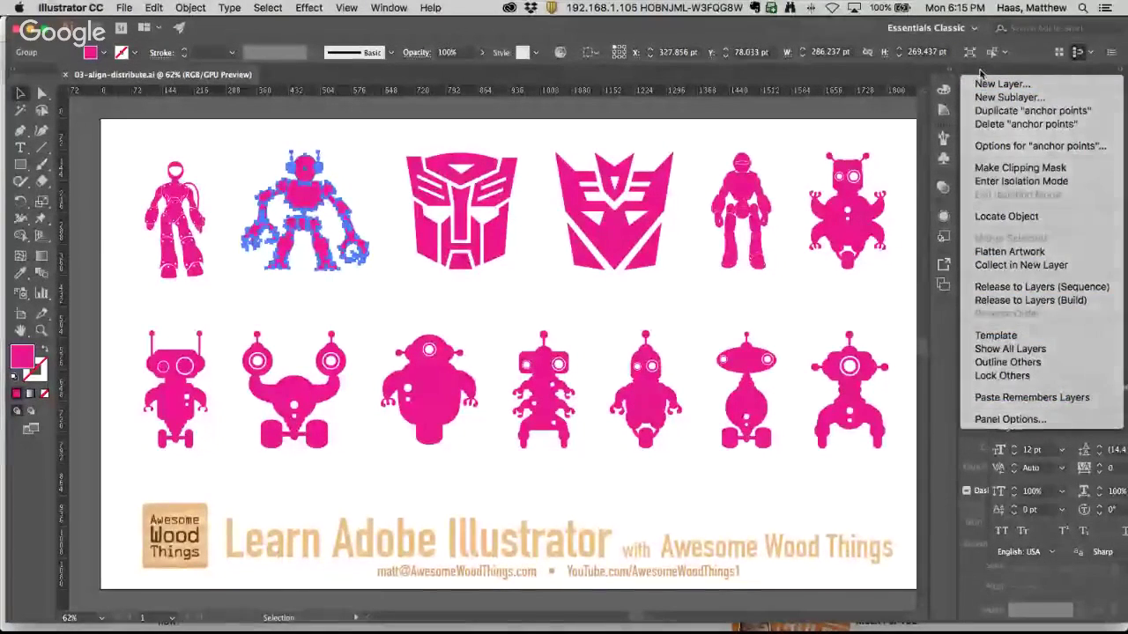
Turn on Paste Remembers Layers for the document's layers and check that the option is enabled
{"action": "left_click", "coordinate": [955, 76]}
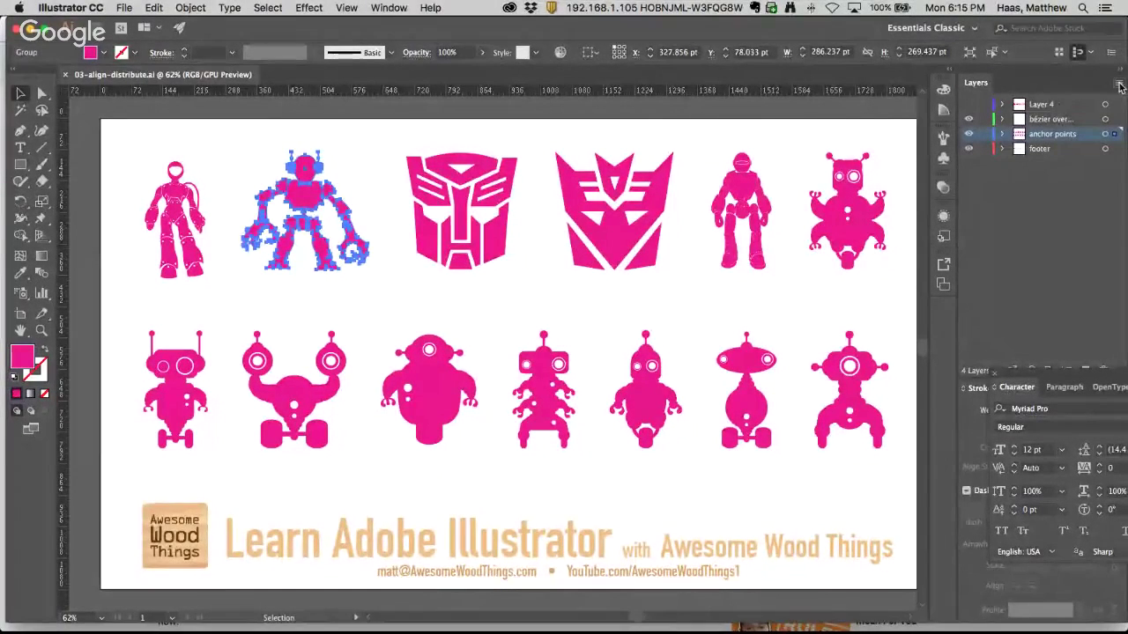
{"action": "left_click", "coordinate": [1120, 84]}
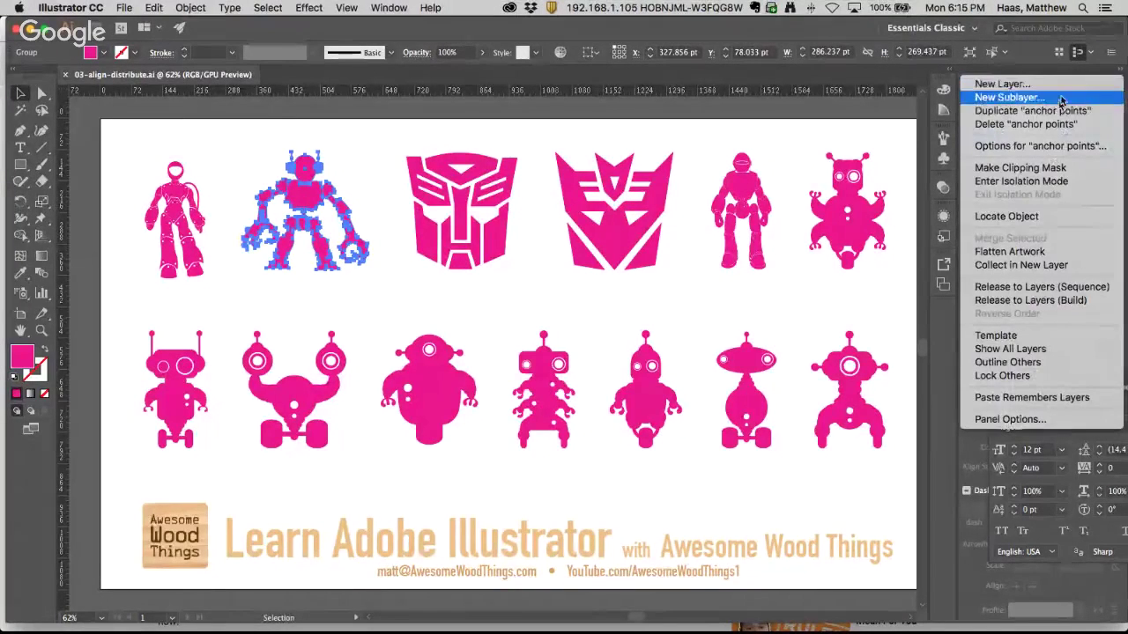
{"action": "left_click", "coordinate": [1031, 398]}
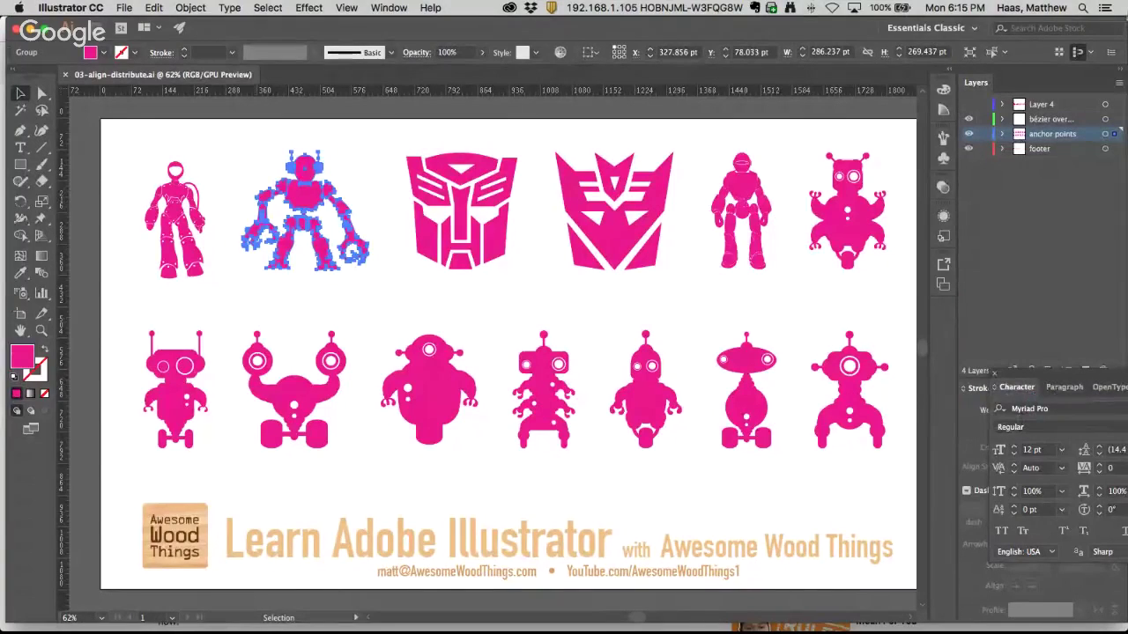
{"action": "left_click", "coordinate": [1119, 84]}
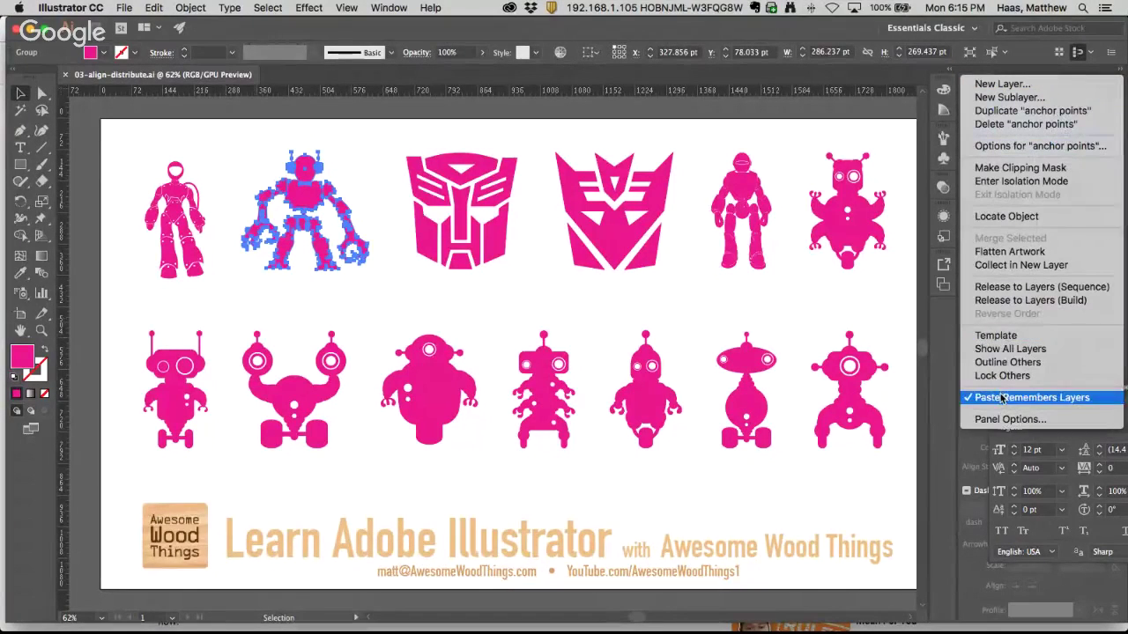
{"action": "left_click", "coordinate": [296, 184]}
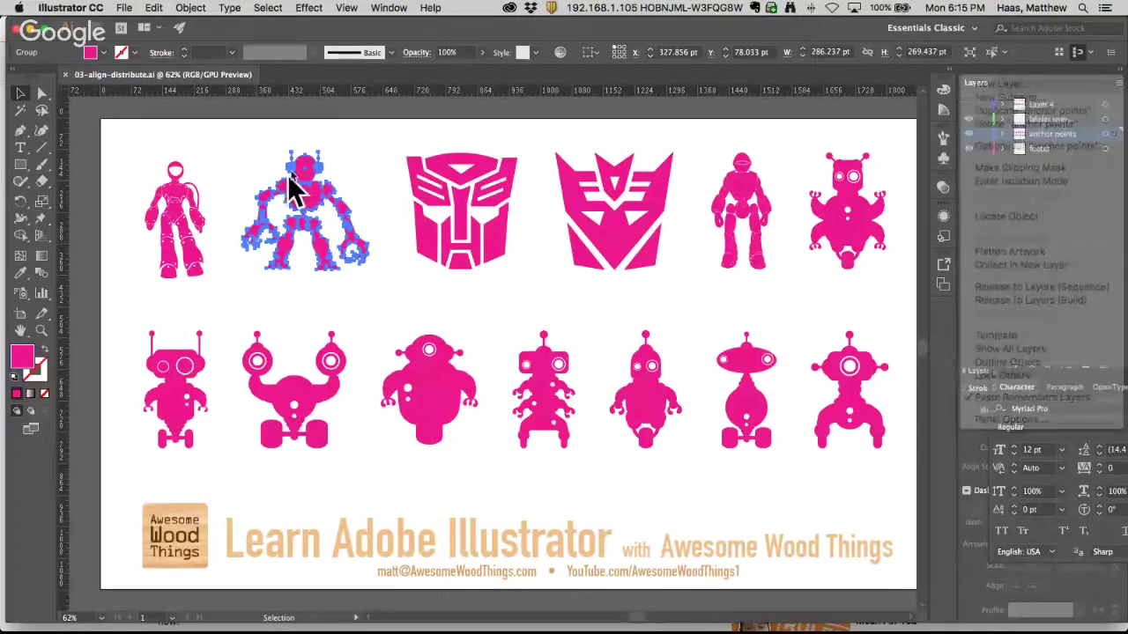
Copy the selected robot with the large claws and create a new 500 x 280 px RGB document
{"action": "left_click", "coordinate": [153, 7]}
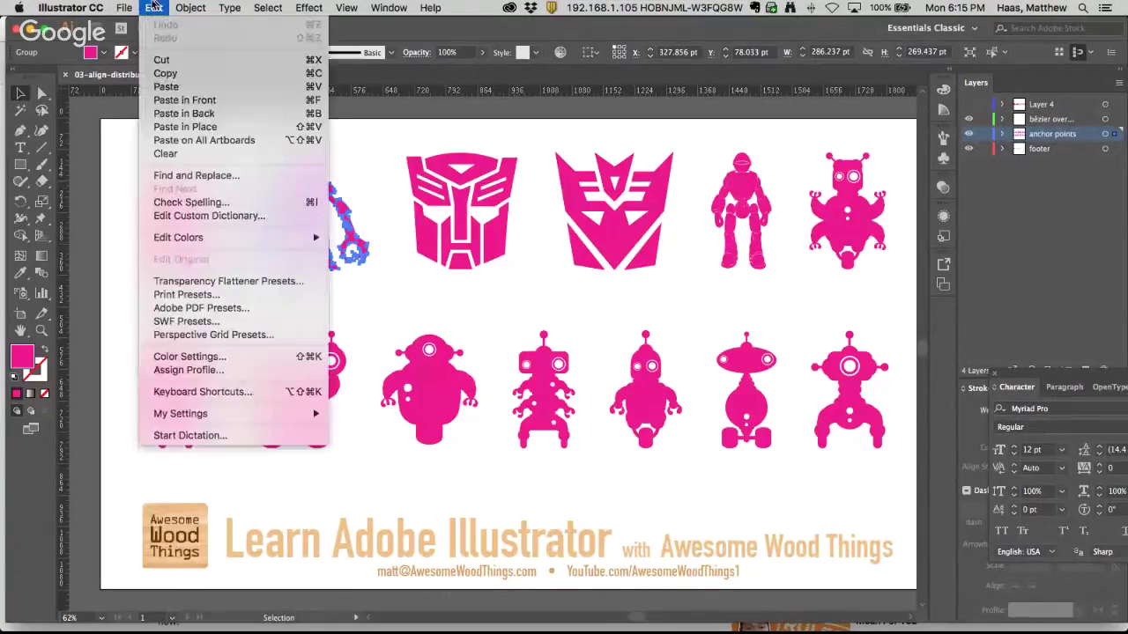
{"action": "left_click", "coordinate": [172, 70]}
{"action": "left_click", "coordinate": [124, 7]}
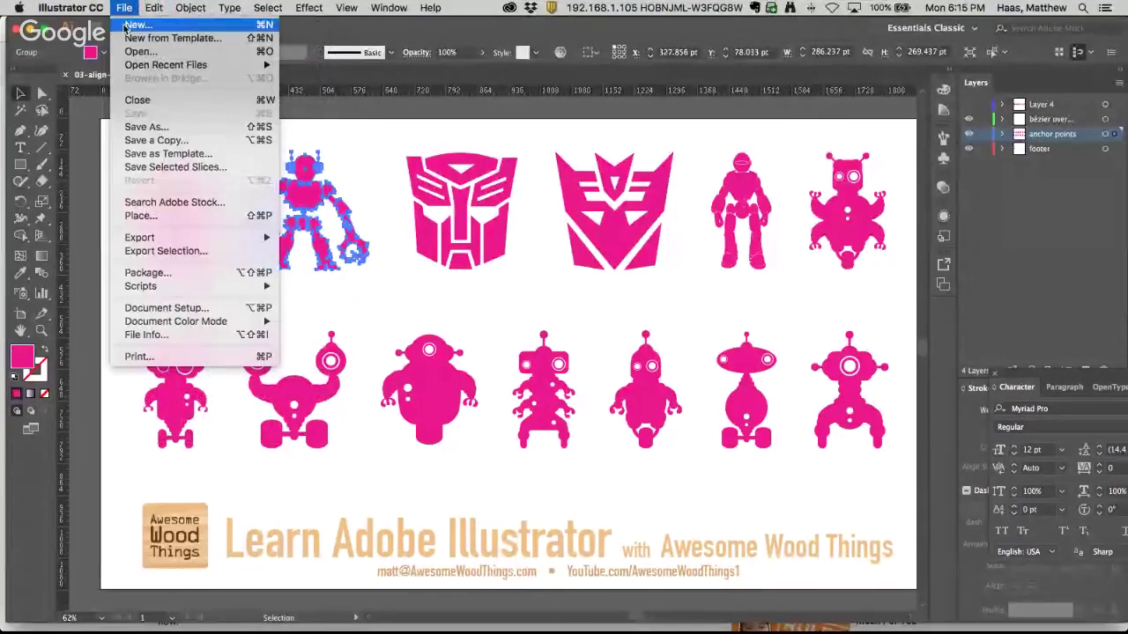
{"action": "left_click", "coordinate": [125, 27]}
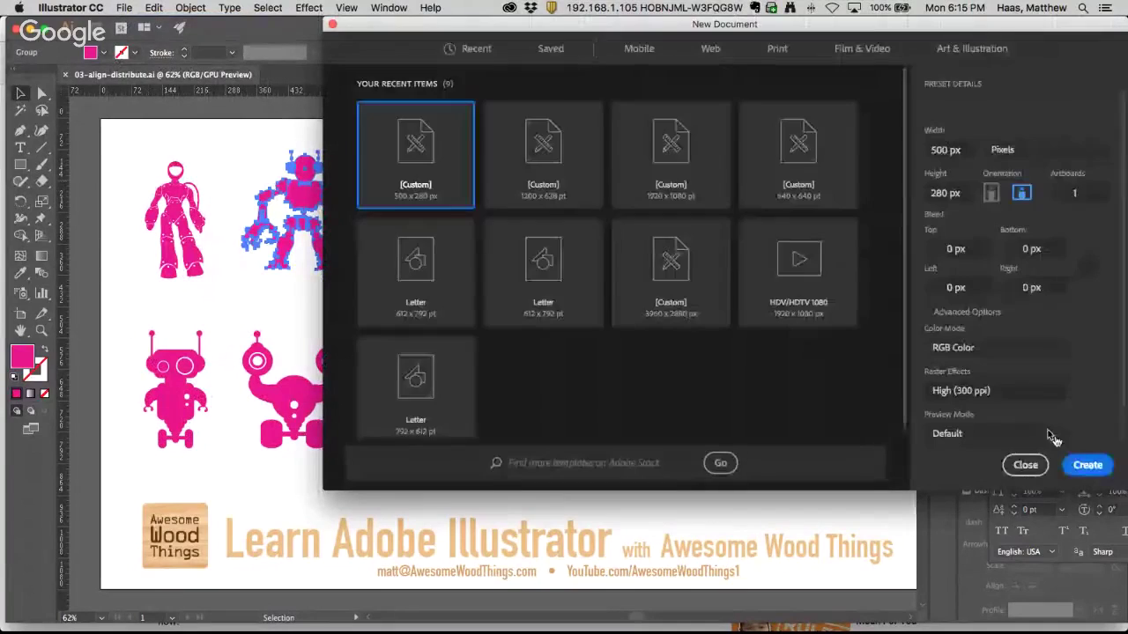
{"action": "left_click", "coordinate": [1087, 464]}
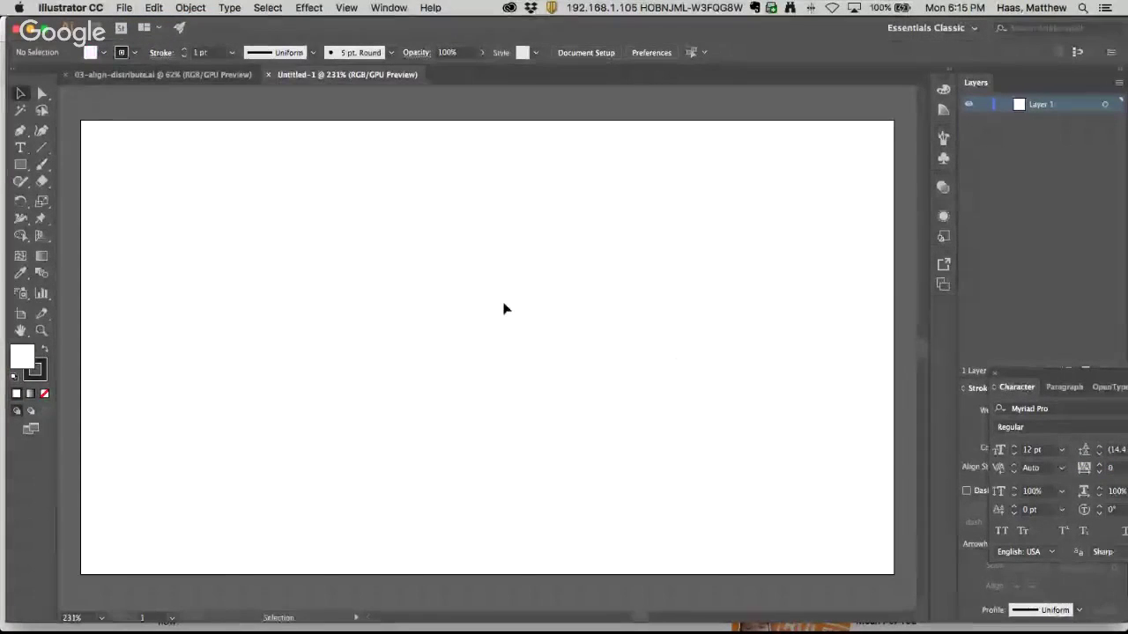
Paste the copied robot into the new document with its original layer
{"action": "left_click", "coordinate": [158, 7]}
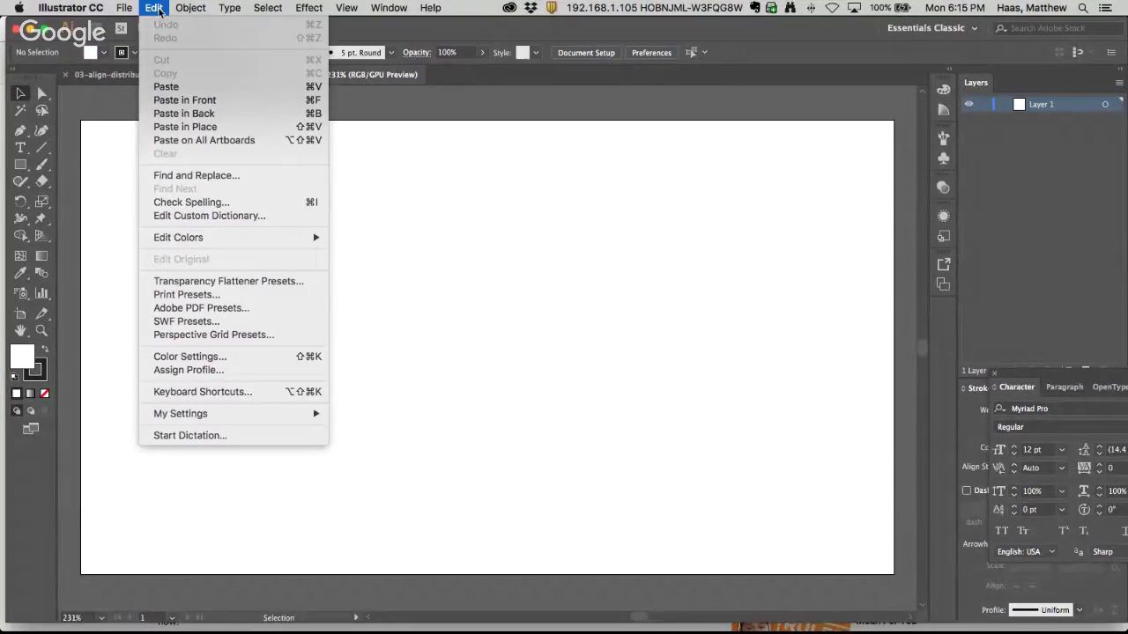
{"action": "left_click", "coordinate": [175, 5]}
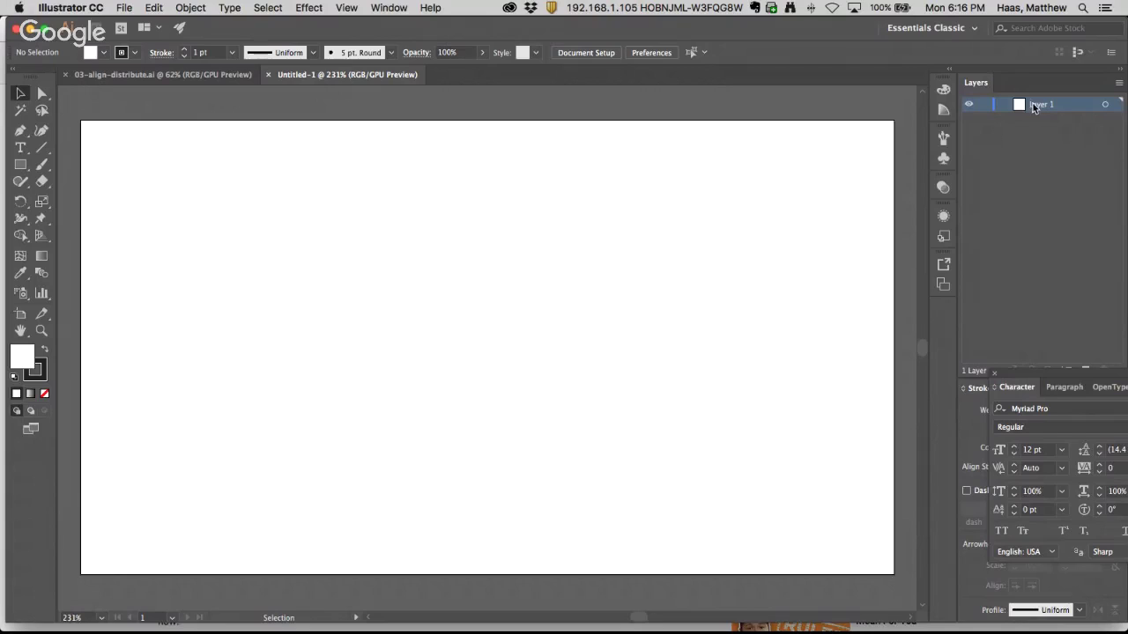
{"action": "left_click", "coordinate": [153, 7]}
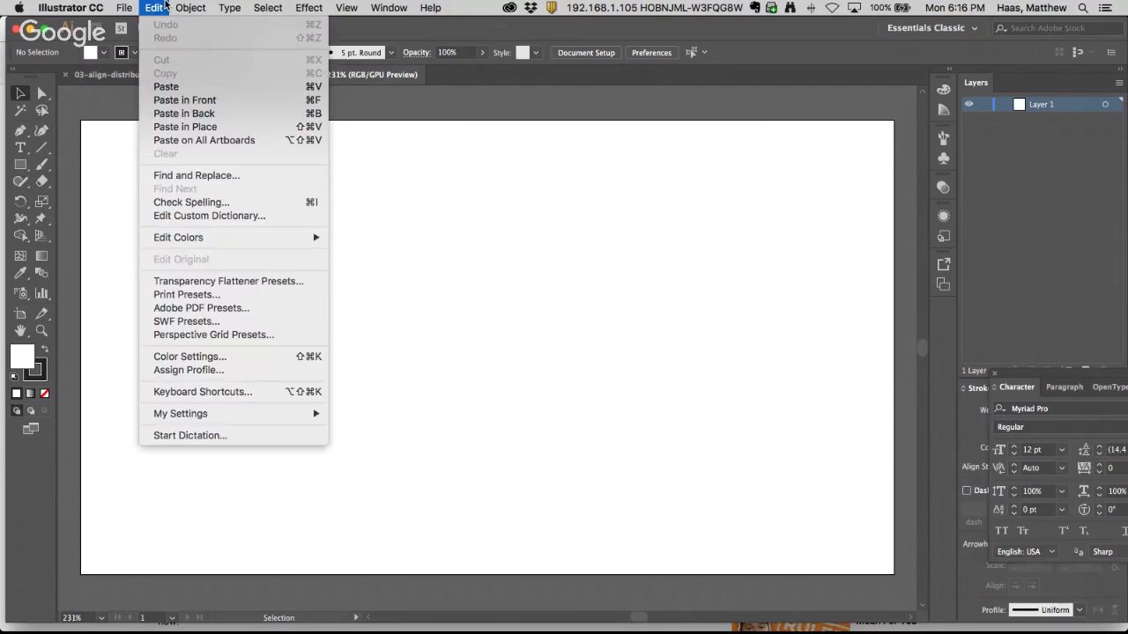
{"action": "left_click", "coordinate": [165, 86]}
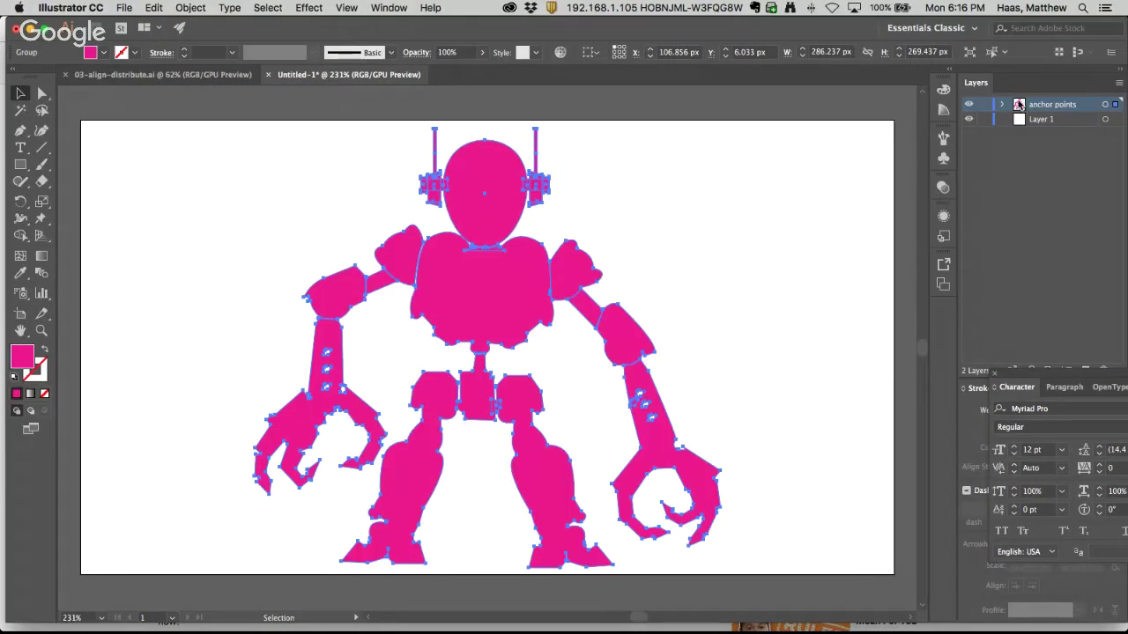
{"action": "left_click", "coordinate": [555, 204]}
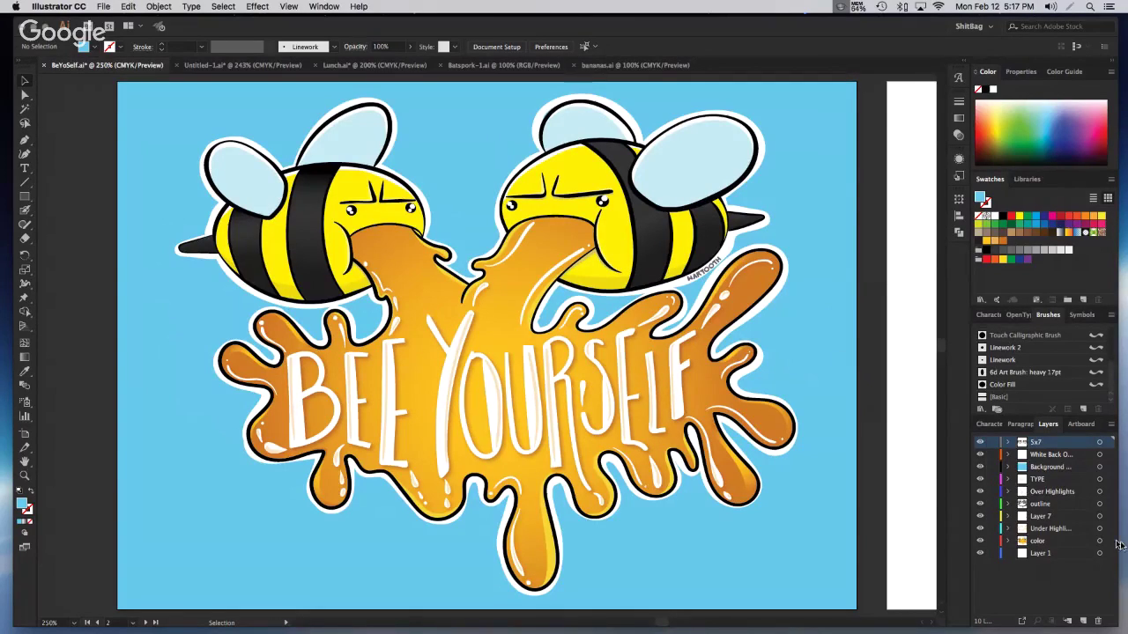
Select the artwork on the Background layer of the bee illustration and bring the white-background artboard into view
{"action": "left_click", "coordinate": [1064, 468]}
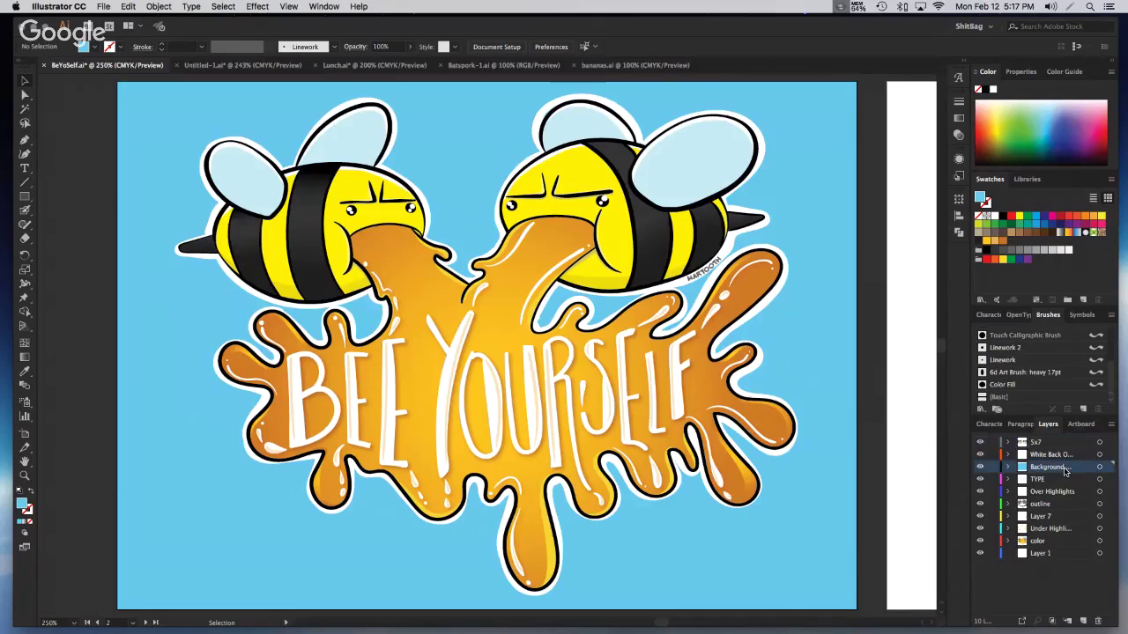
{"action": "left_click", "coordinate": [1099, 468]}
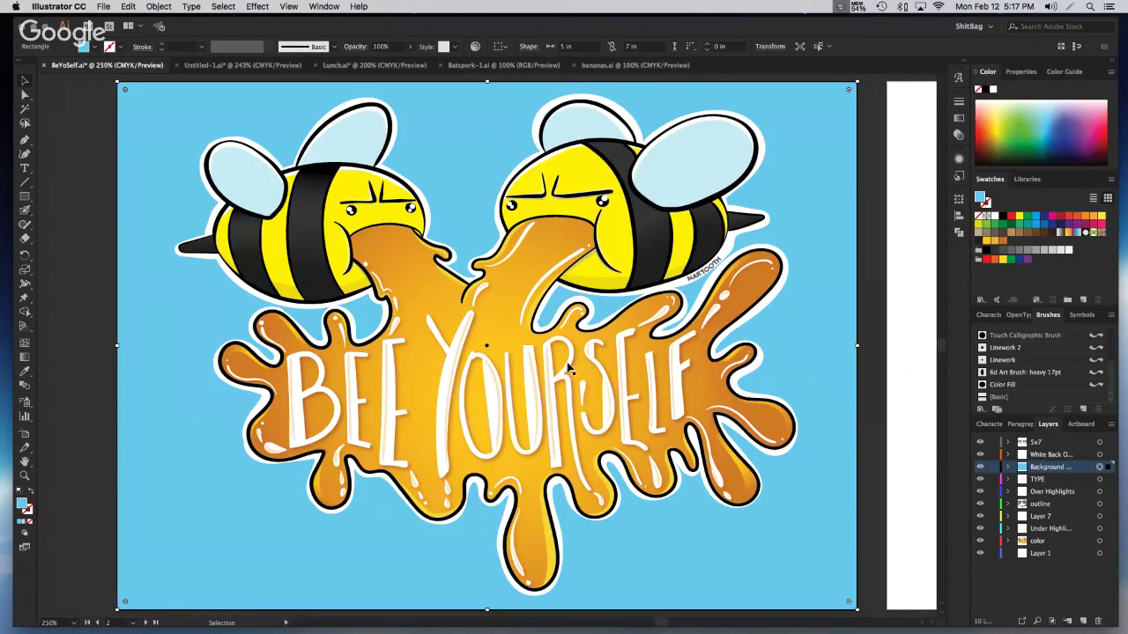
{"action": "key", "text": "a"}
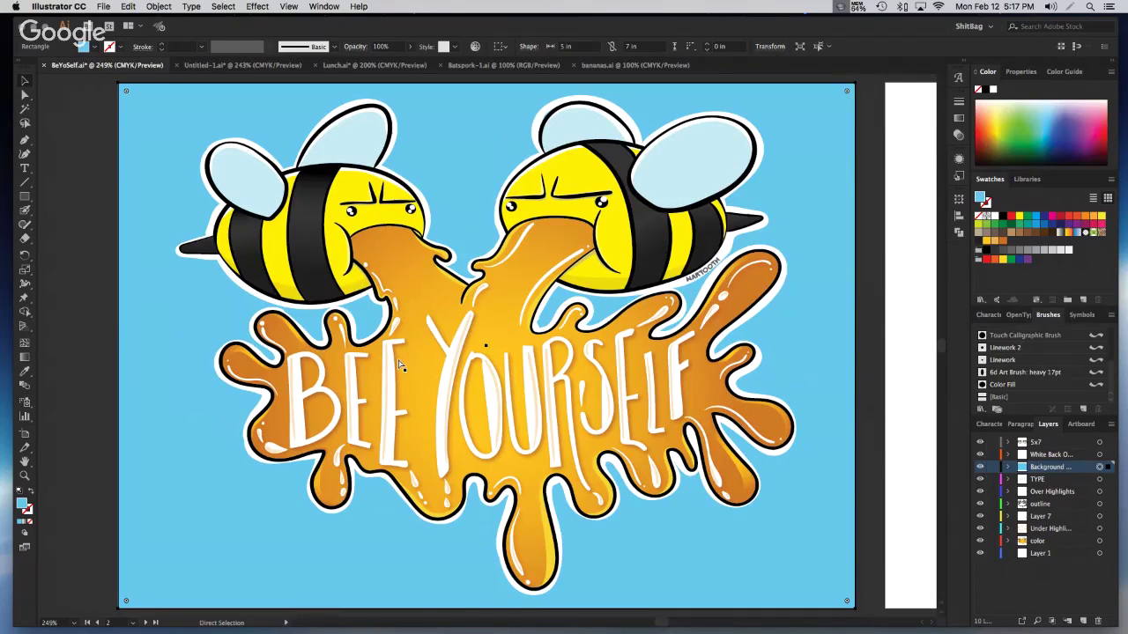
{"action": "key", "text": "v"}
{"action": "key", "text": "super+minus"}
{"action": "key", "text": "super+minus"}
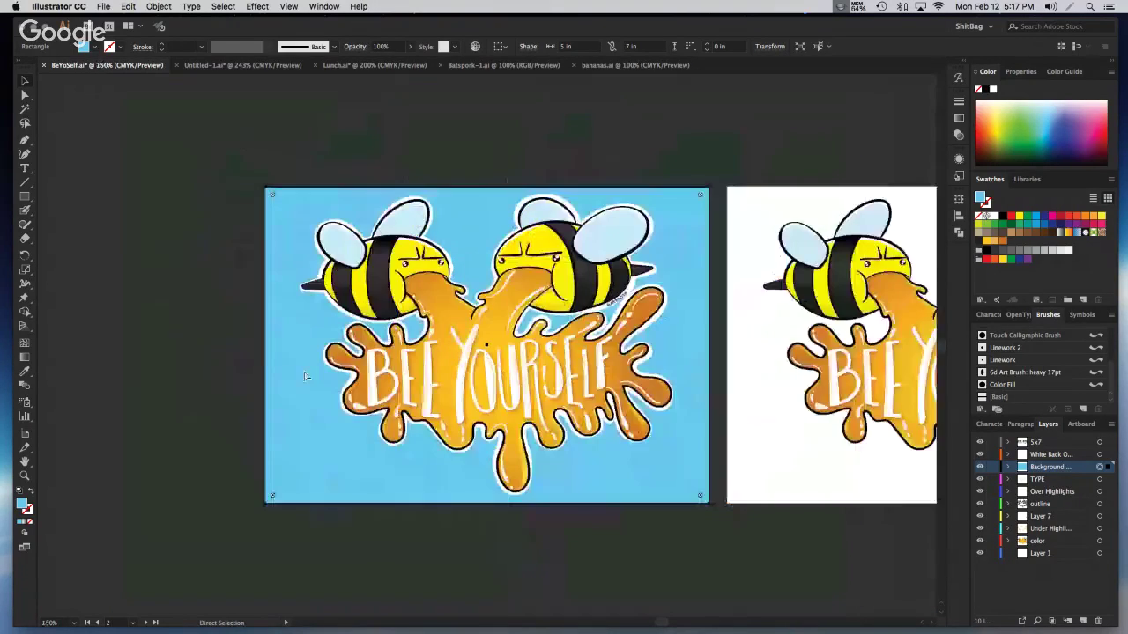
{"action": "key", "text": "super+minus"}
{"action": "scroll", "coordinate": [252, 359], "scroll_direction": "left", "scroll_amount": 10}
{"action": "scroll", "coordinate": [252, 359], "scroll_direction": "left", "scroll_amount": 8}
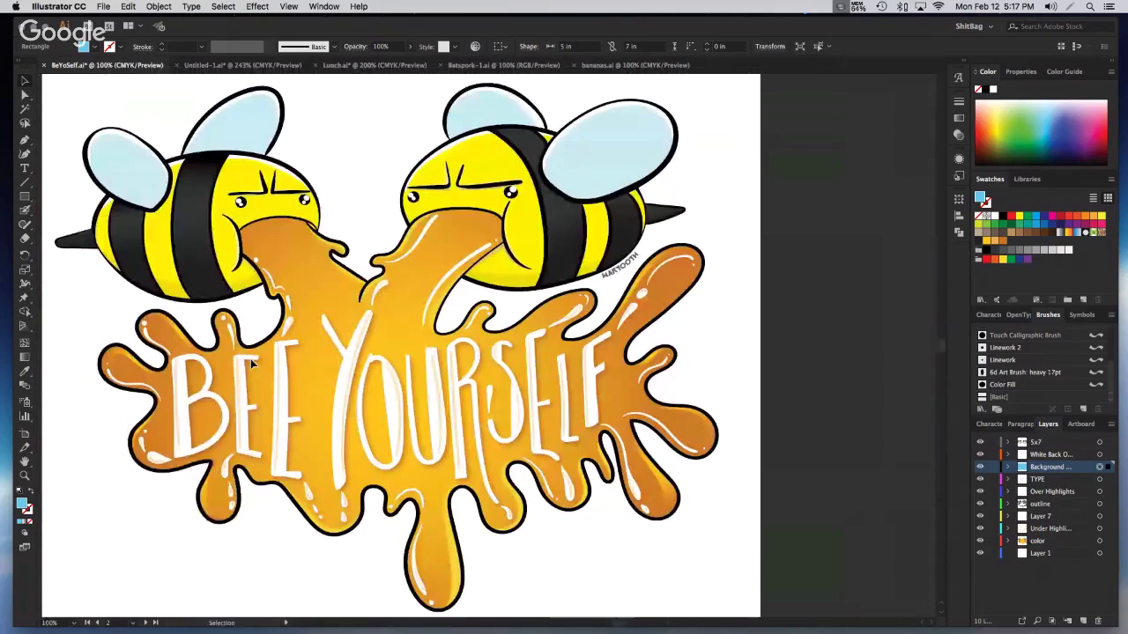
Select the honey outline, highlights and right bee's body one after another to identify their layers, ending with nothing selected
{"action": "left_click", "coordinate": [446, 256]}
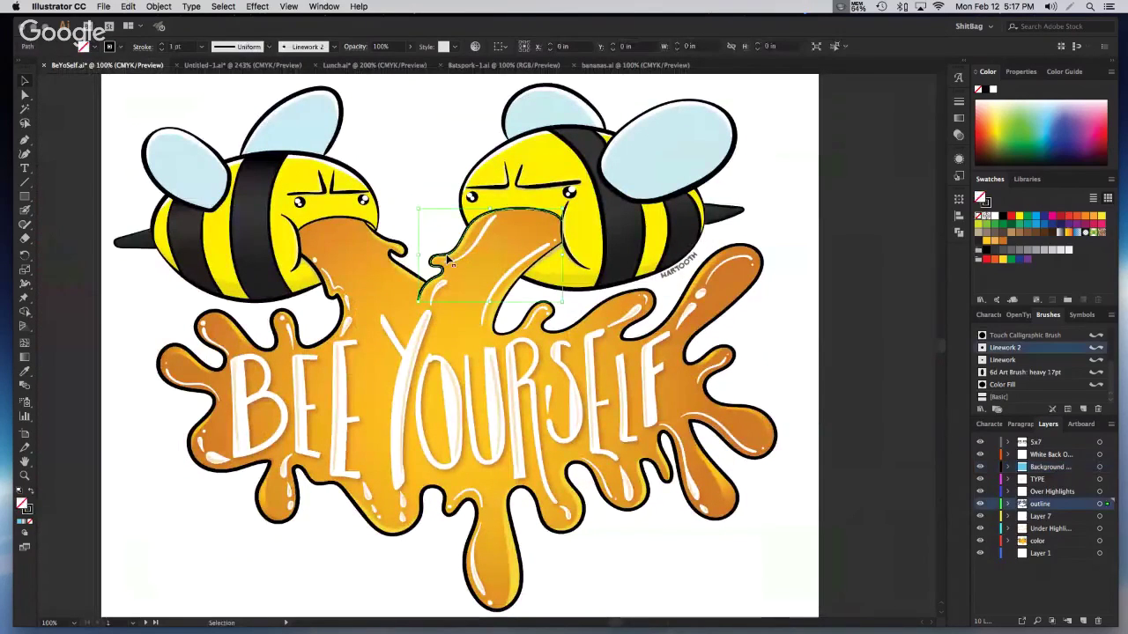
{"action": "left_click", "coordinate": [481, 232]}
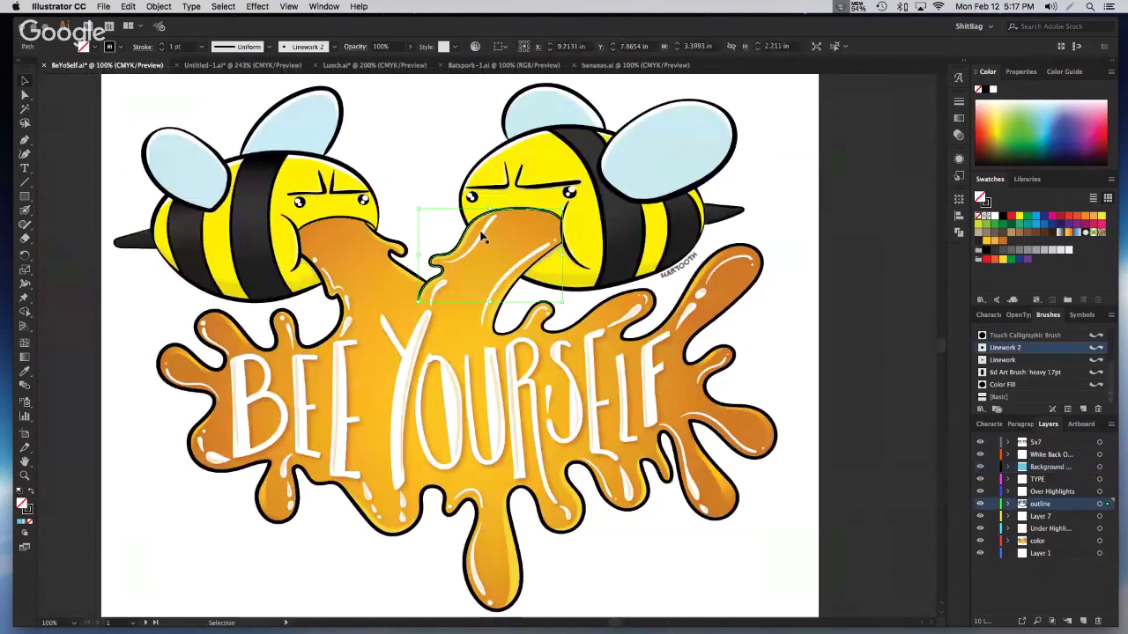
{"action": "left_click", "coordinate": [507, 199]}
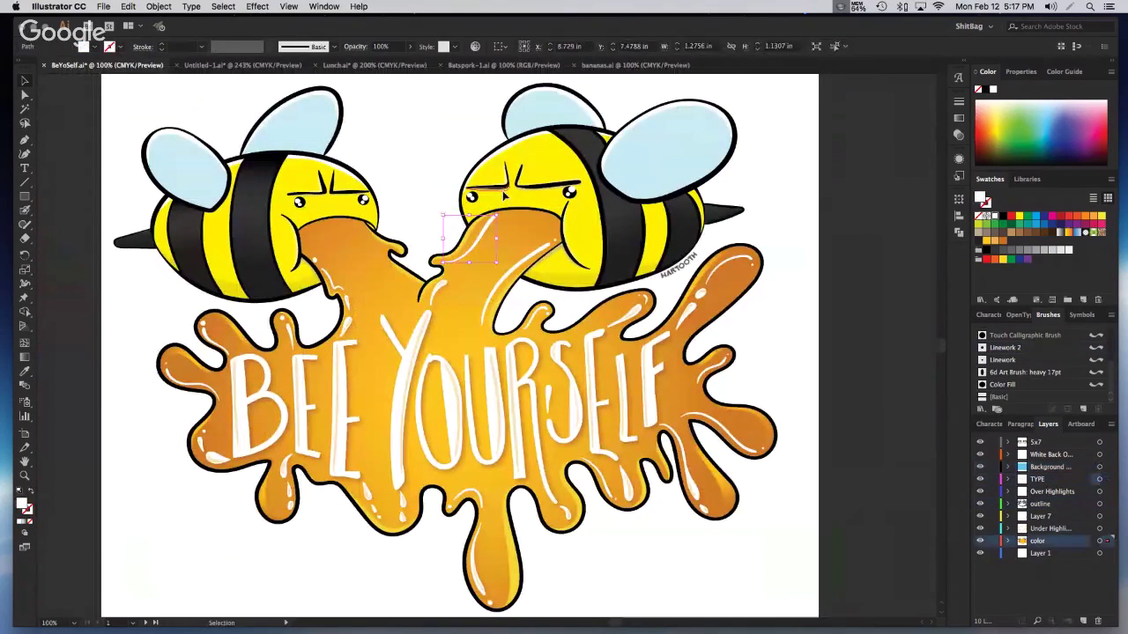
{"action": "left_click", "coordinate": [539, 159]}
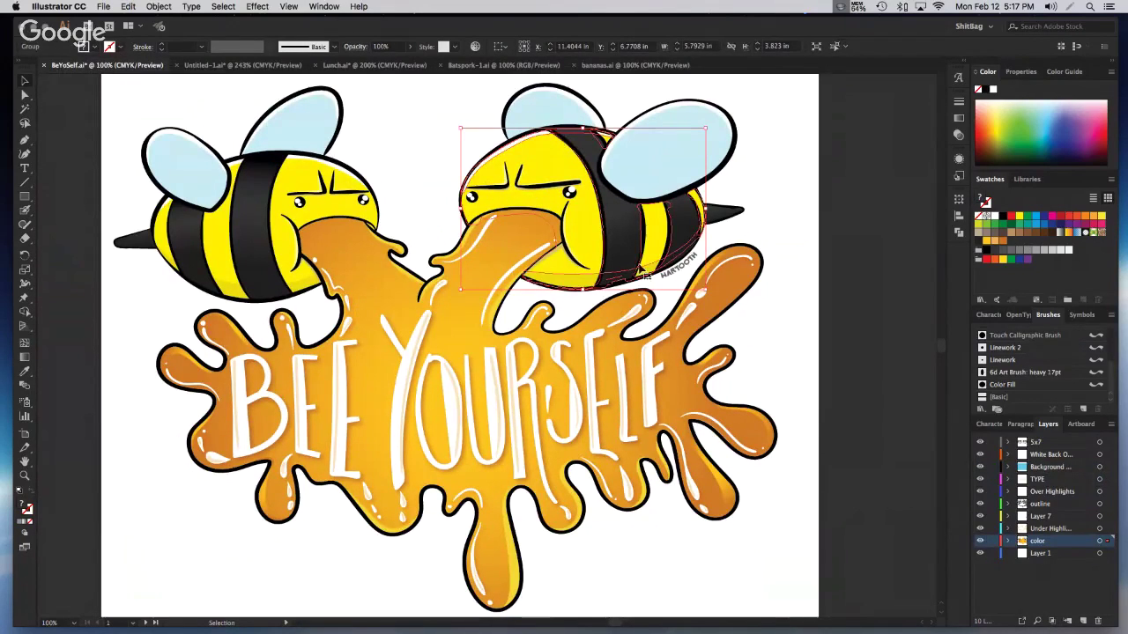
{"action": "left_click", "coordinate": [527, 327]}
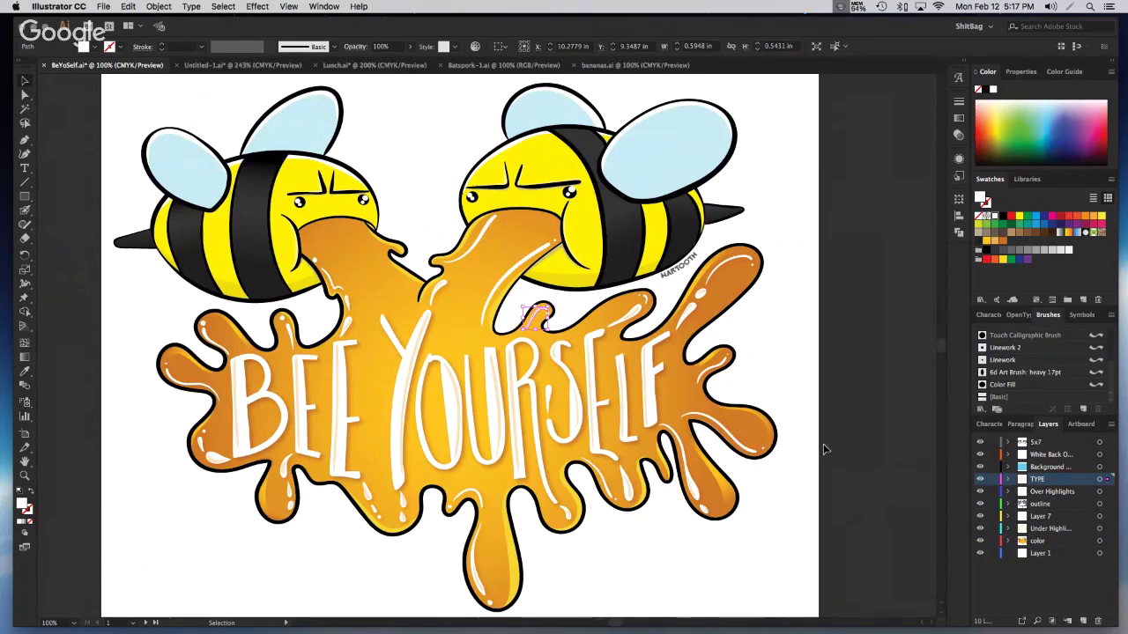
{"action": "left_click", "coordinate": [507, 154]}
{"action": "left_click", "coordinate": [417, 167]}
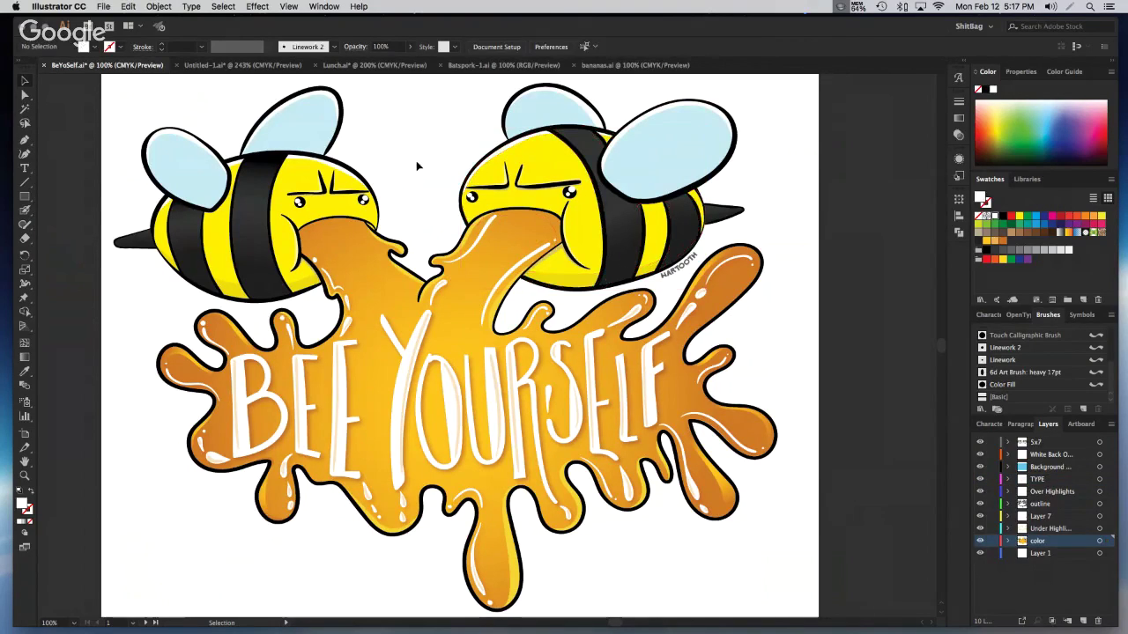
Select all artwork on Layer 7, followed by all artwork on the Over Highlights layer
{"action": "left_click", "coordinate": [1048, 517]}
{"action": "left_click", "coordinate": [1100, 503]}
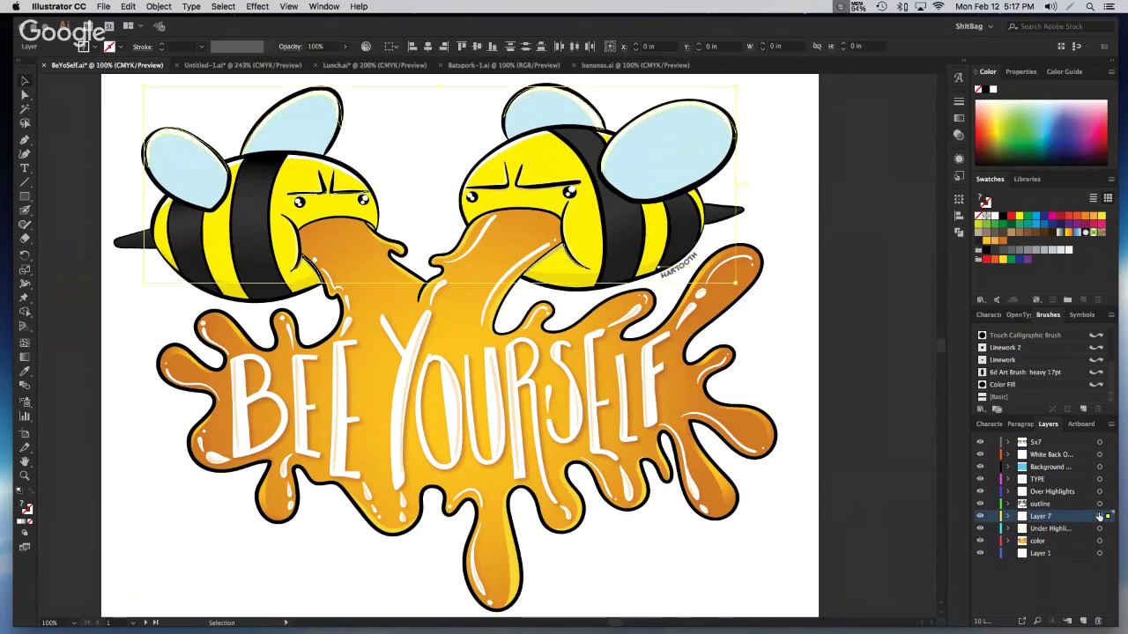
{"action": "left_click", "coordinate": [1100, 491]}
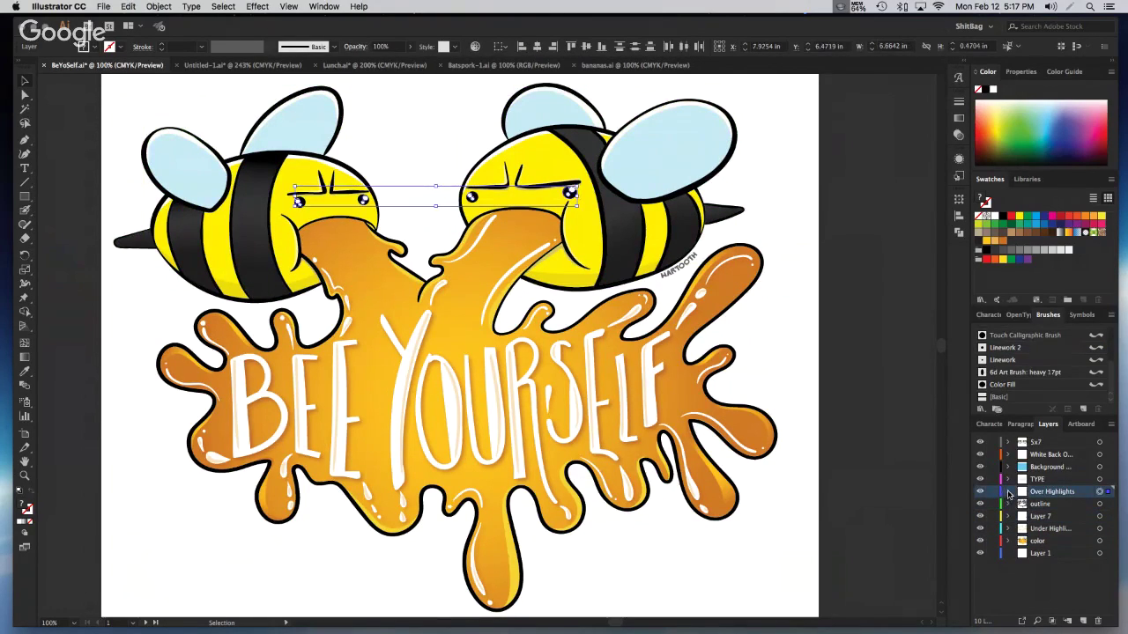
Expand the Over Highlights layer and highlight its individual paths and group in the layer list
{"action": "left_click", "coordinate": [1009, 491]}
{"action": "left_click", "coordinate": [1051, 528]}
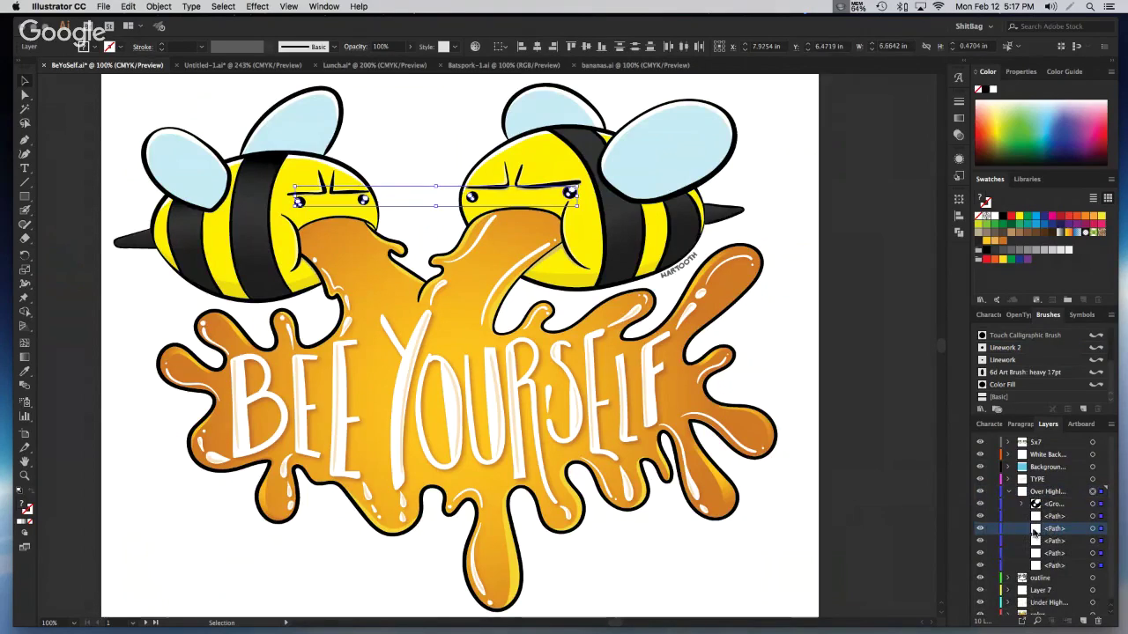
{"action": "left_click", "coordinate": [1038, 516]}
{"action": "left_click", "coordinate": [1038, 503]}
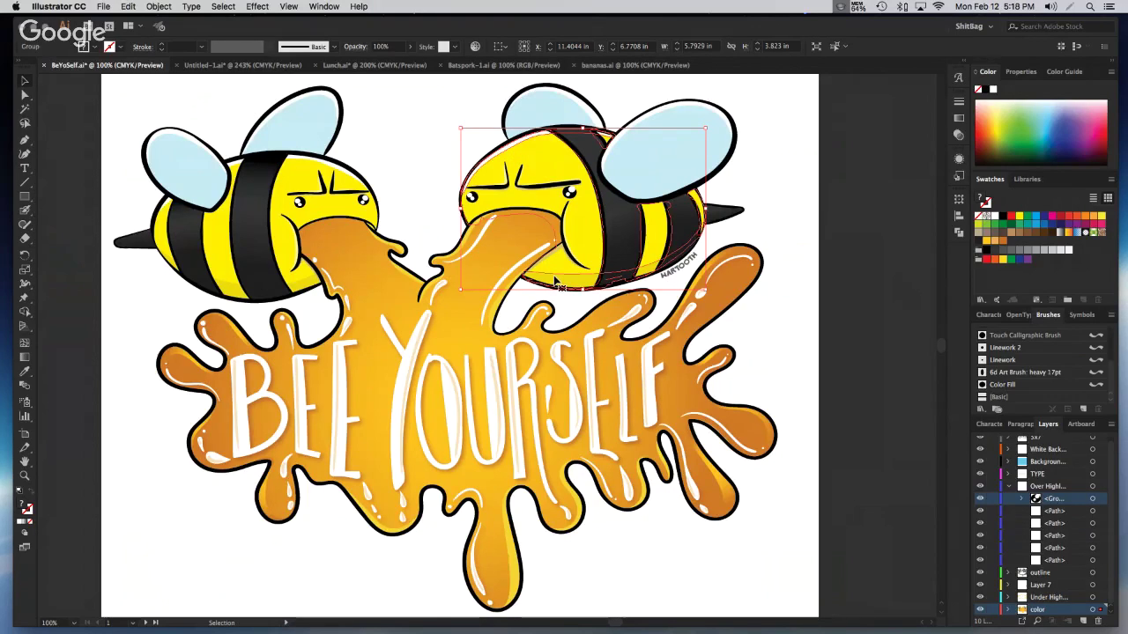
Select the lettering, the left bee's body and the right bee's wing highlight in turn to identify their layers
{"action": "left_click", "coordinate": [556, 357]}
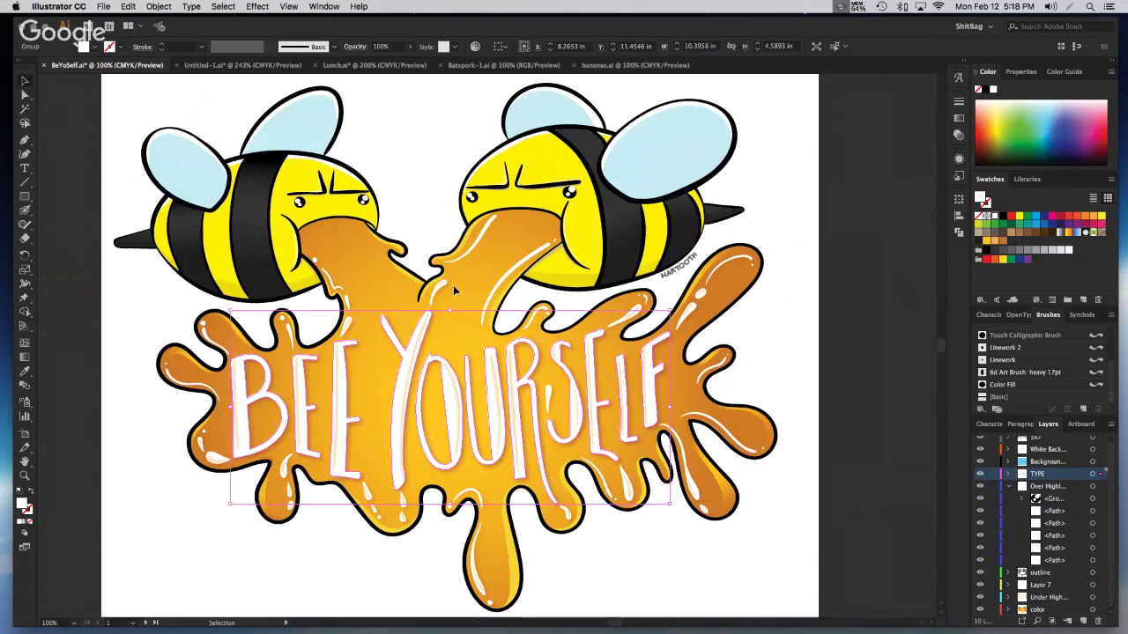
{"action": "left_click", "coordinate": [443, 292]}
{"action": "left_click", "coordinate": [295, 167]}
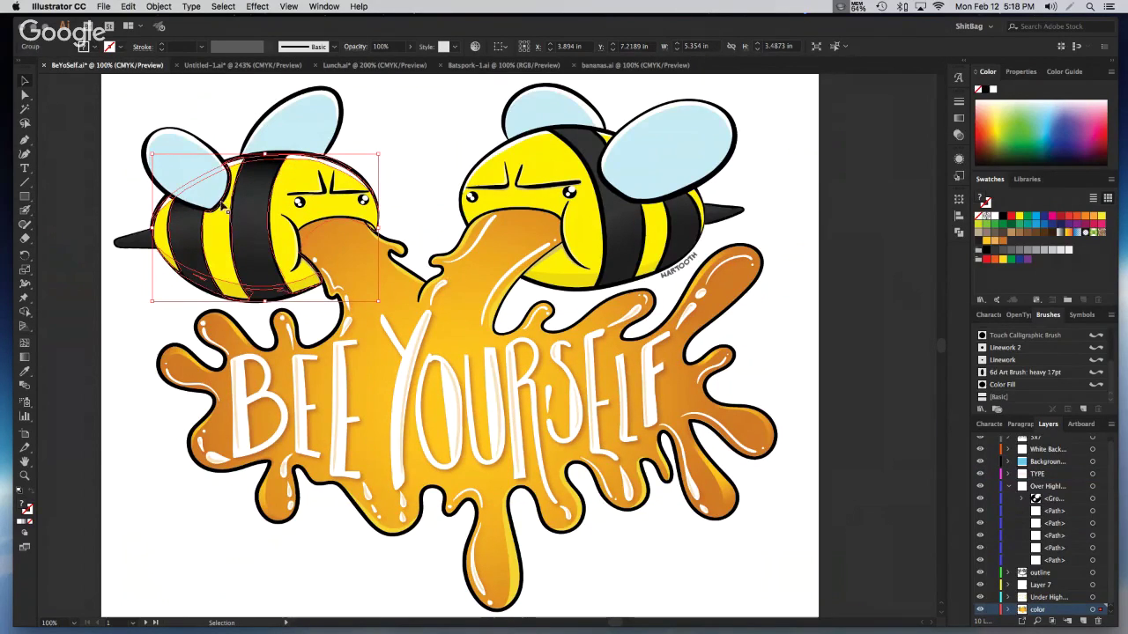
{"action": "left_click", "coordinate": [605, 150]}
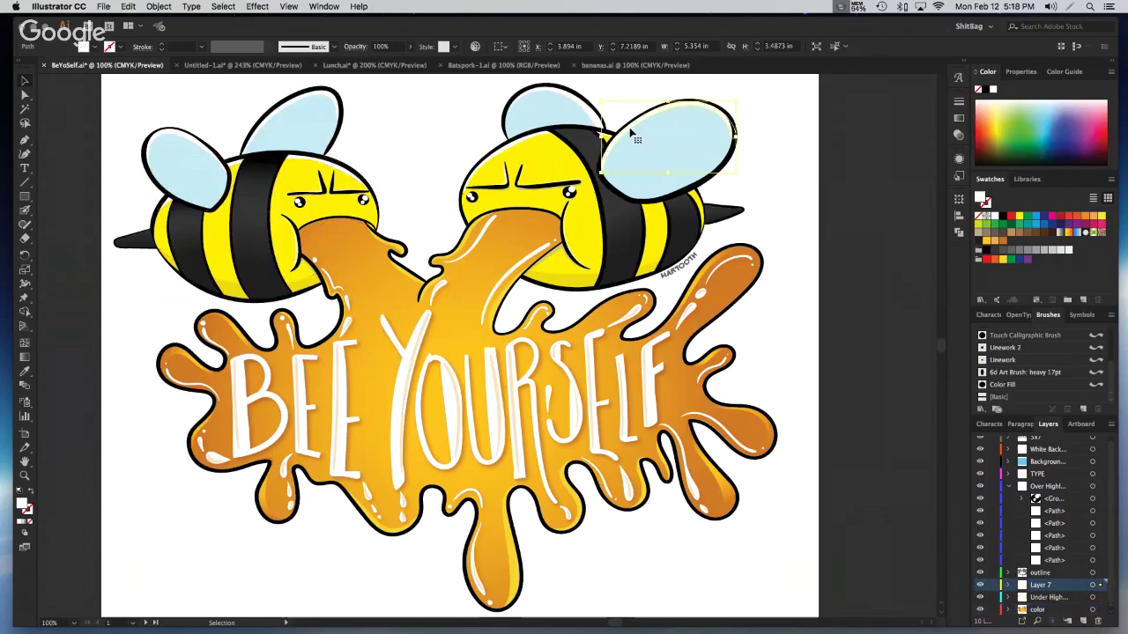
View the layers of the narwhal document, return to BeYoSelf.ai and select the left bee's body group
{"action": "left_click", "coordinate": [256, 67]}
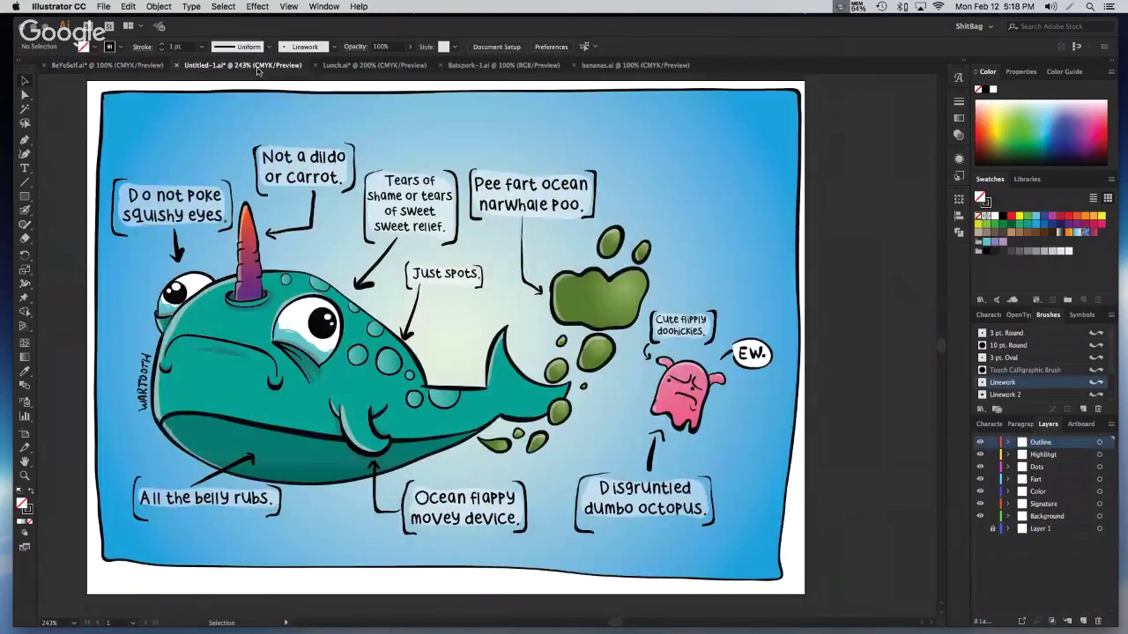
{"action": "left_click", "coordinate": [123, 66]}
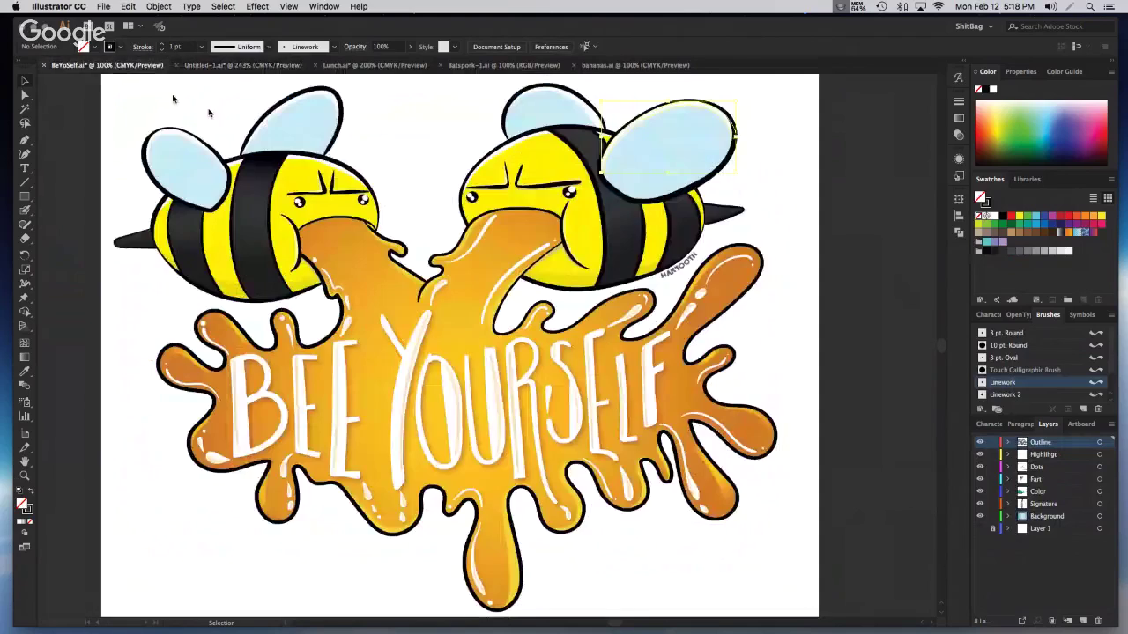
{"action": "left_click", "coordinate": [333, 170]}
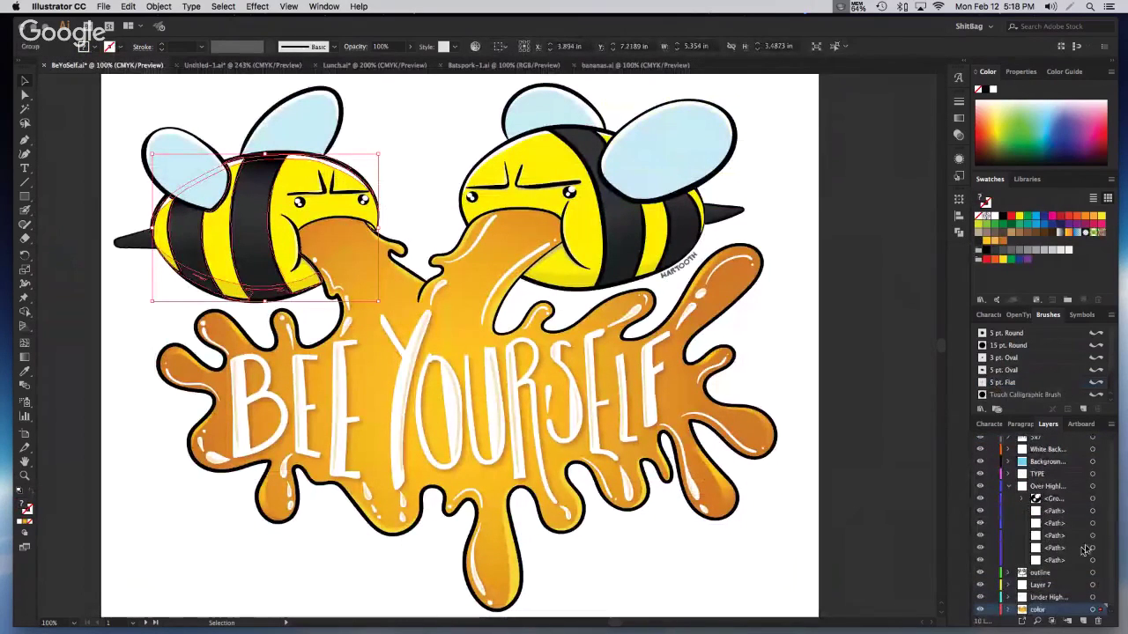
Expand the color layer and select the right bee's stinger path, followed by the black path of its left eye
{"action": "scroll", "coordinate": [1075, 554], "scroll_direction": "down", "scroll_amount": 1}
{"action": "left_click", "coordinate": [1008, 597]}
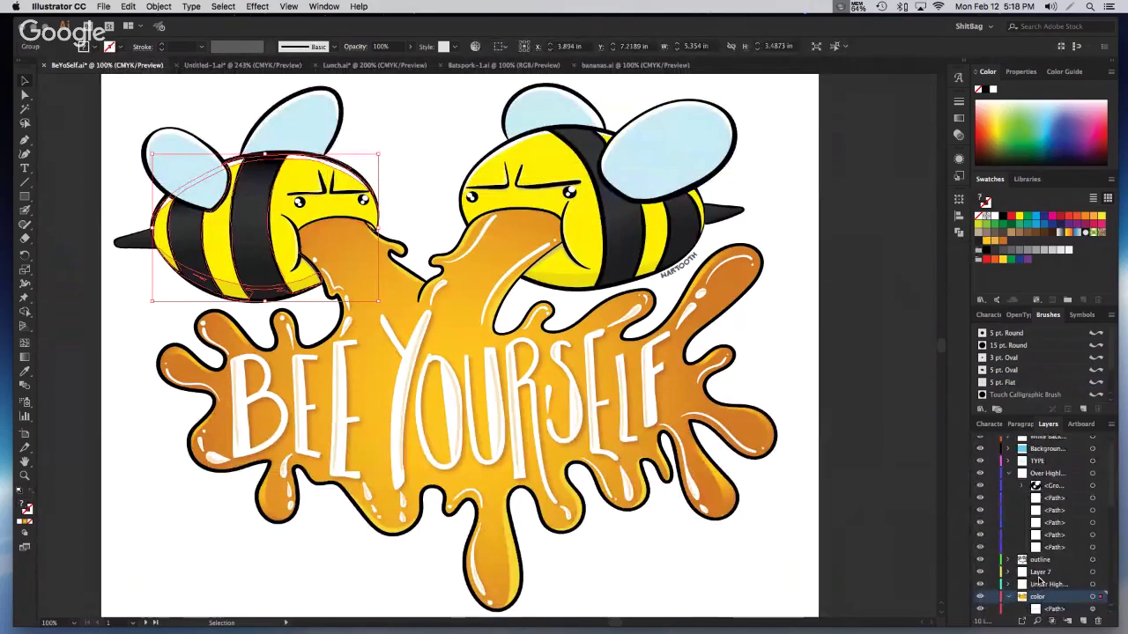
{"action": "scroll", "coordinate": [1044, 546], "scroll_direction": "down", "scroll_amount": 5}
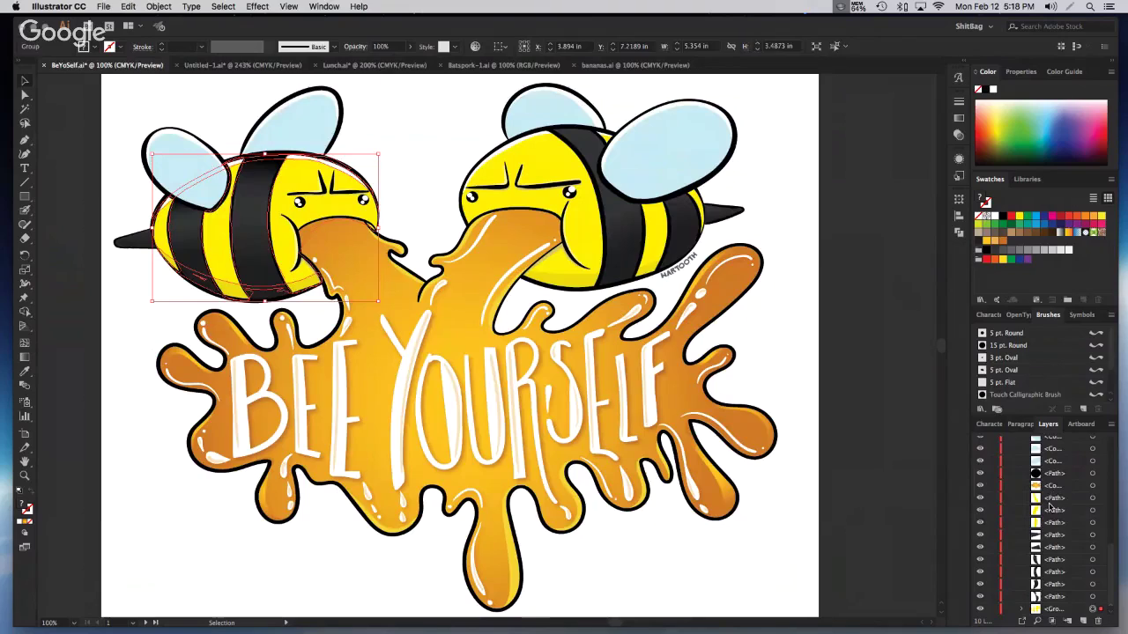
{"action": "left_click", "coordinate": [1051, 538]}
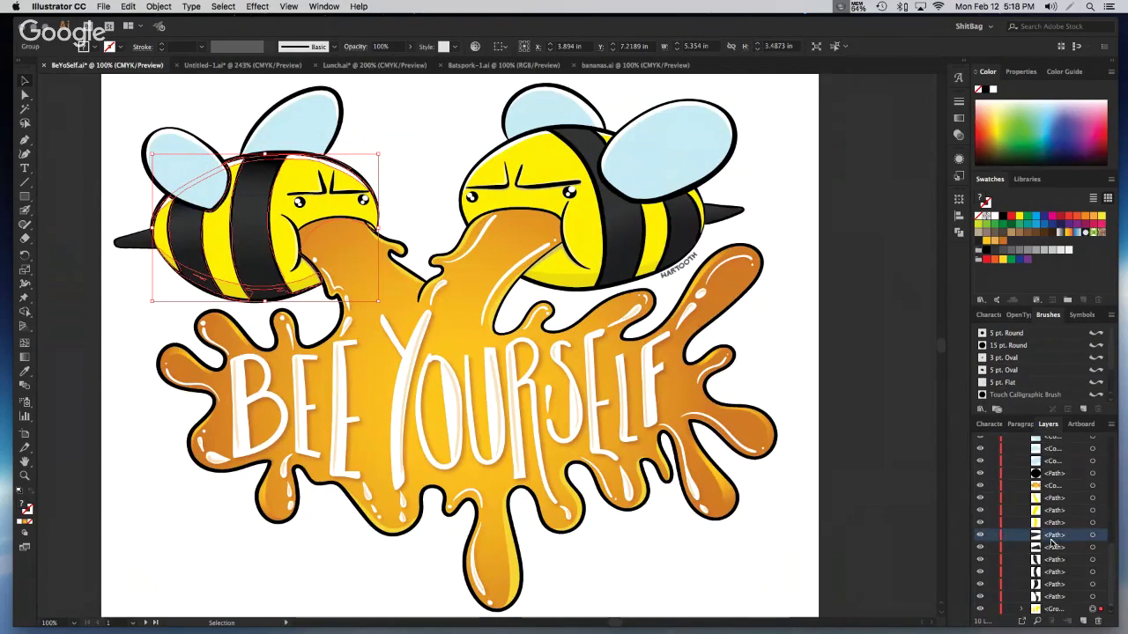
{"action": "left_click", "coordinate": [1093, 537]}
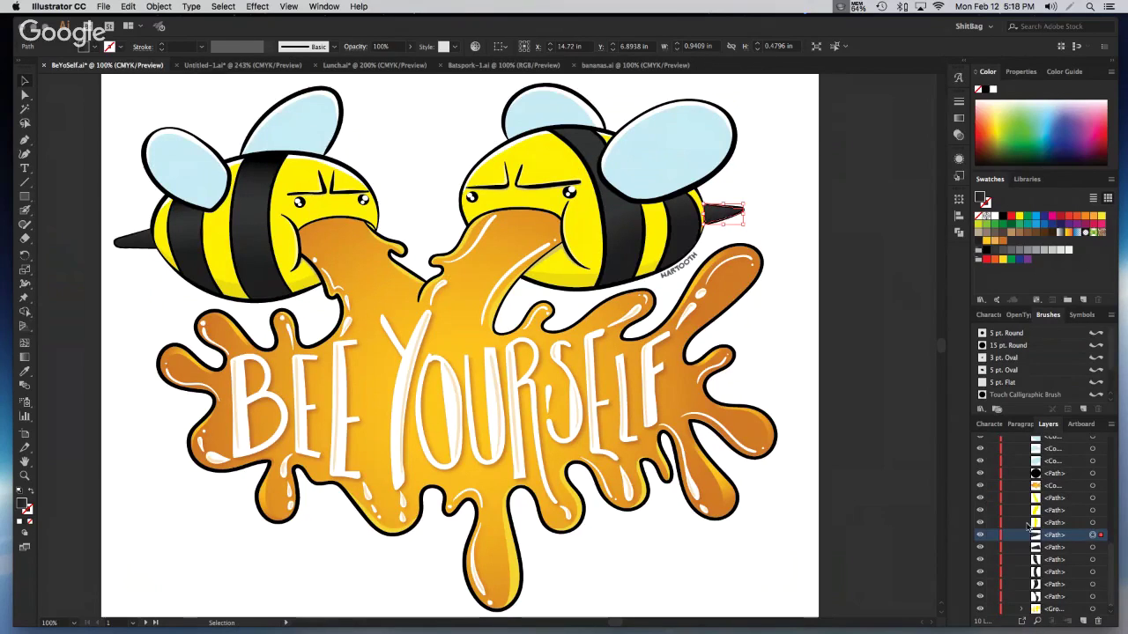
{"action": "left_click", "coordinate": [1056, 475]}
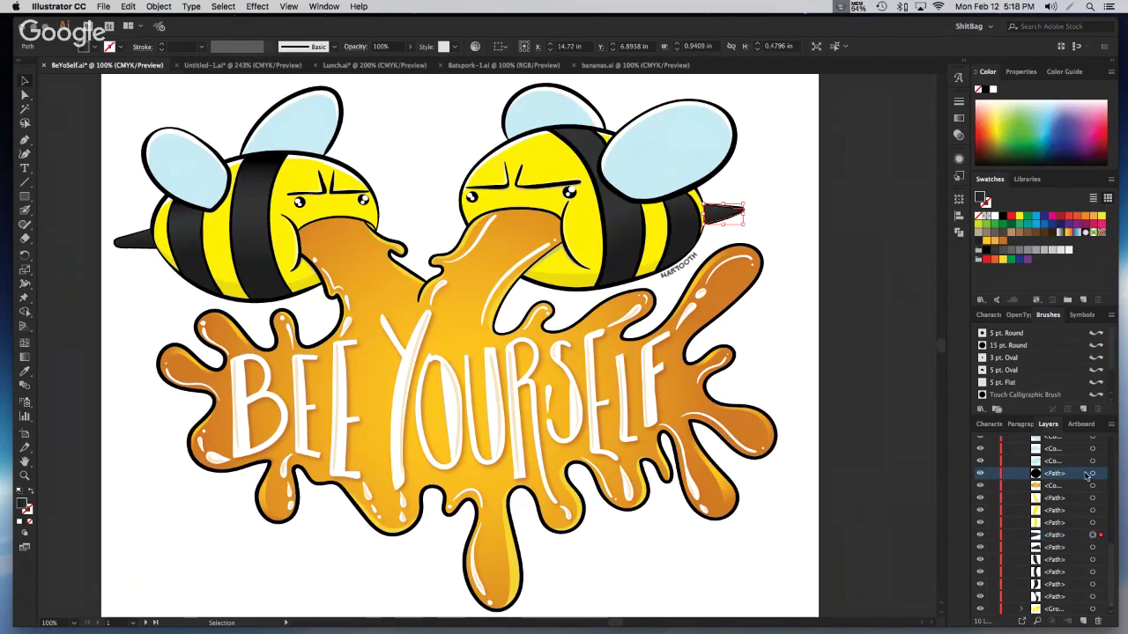
{"action": "left_click", "coordinate": [1092, 476]}
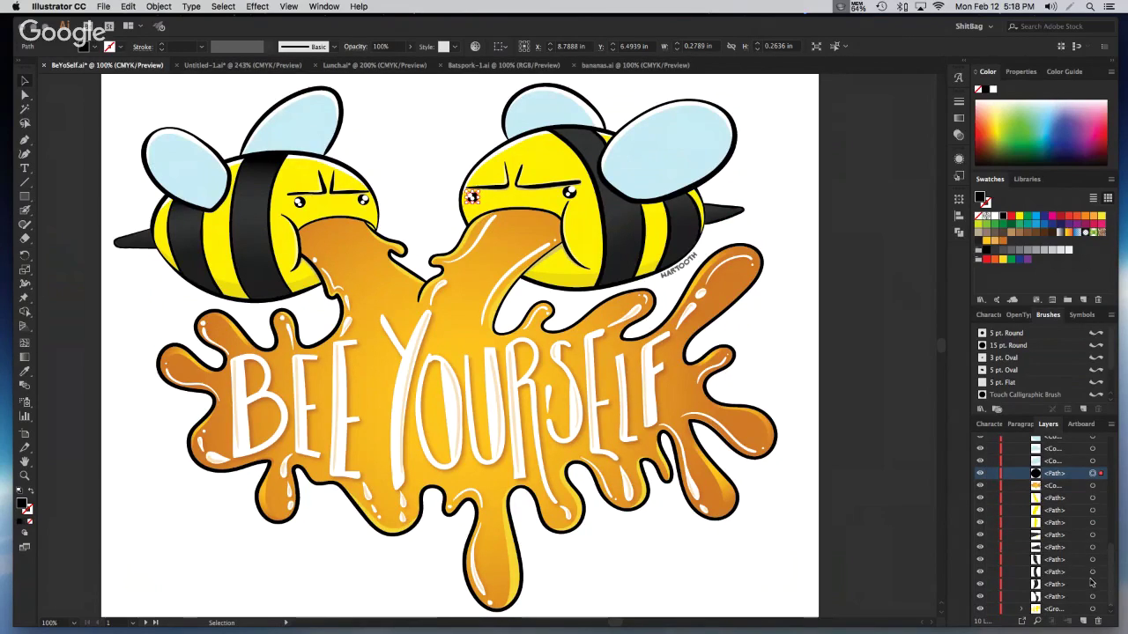
Hide and reshow the orange honey splash compound path in the color layer, and select that shape
{"action": "left_click", "coordinate": [1057, 486]}
{"action": "left_click", "coordinate": [1043, 477]}
{"action": "left_click", "coordinate": [1041, 489]}
{"action": "left_click", "coordinate": [981, 487]}
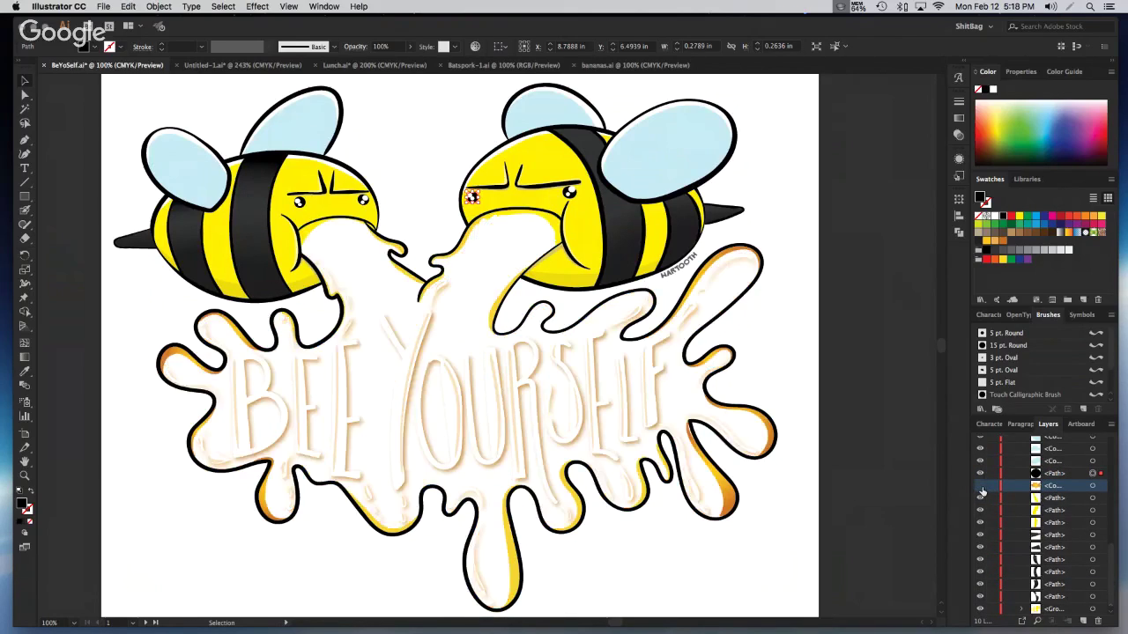
{"action": "left_click", "coordinate": [981, 487]}
{"action": "left_click", "coordinate": [981, 487]}
{"action": "left_click", "coordinate": [981, 487]}
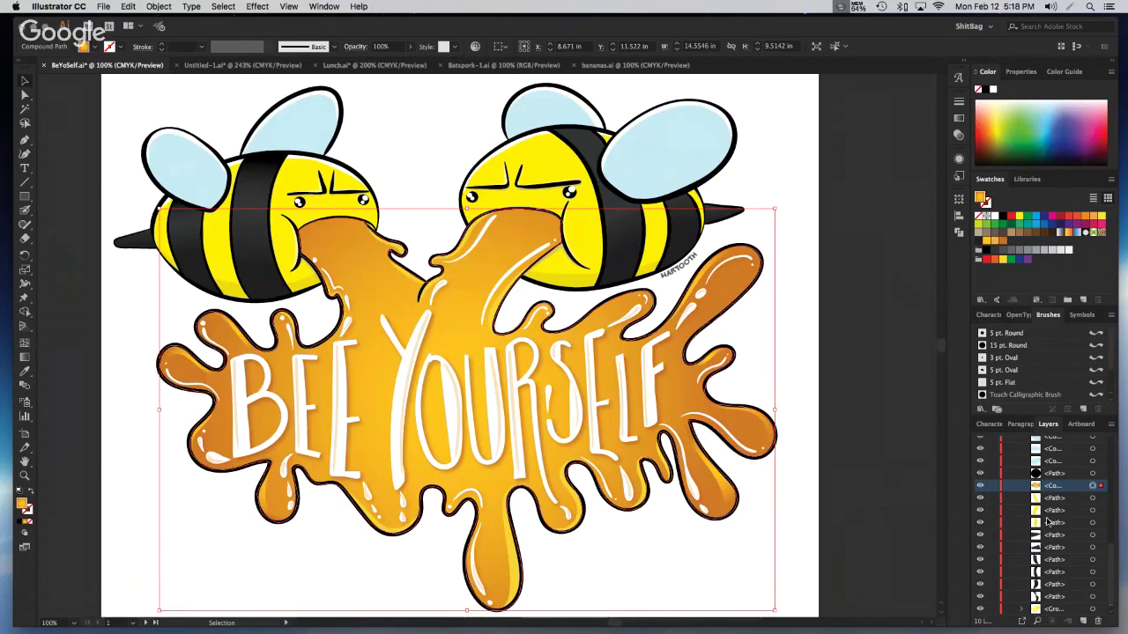
Expand the left bee's body group within the color layer and select its yellow face path
{"action": "scroll", "coordinate": [1048, 523], "scroll_direction": "down", "scroll_amount": 2}
{"action": "left_click", "coordinate": [1023, 585]}
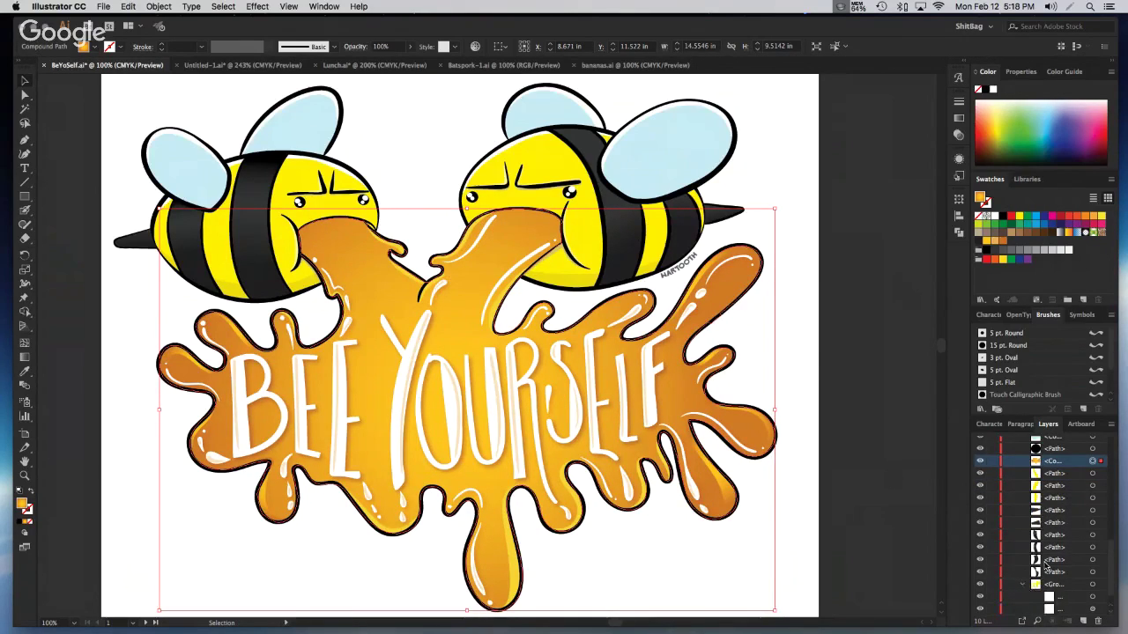
{"action": "scroll", "coordinate": [1046, 564], "scroll_direction": "down", "scroll_amount": 3}
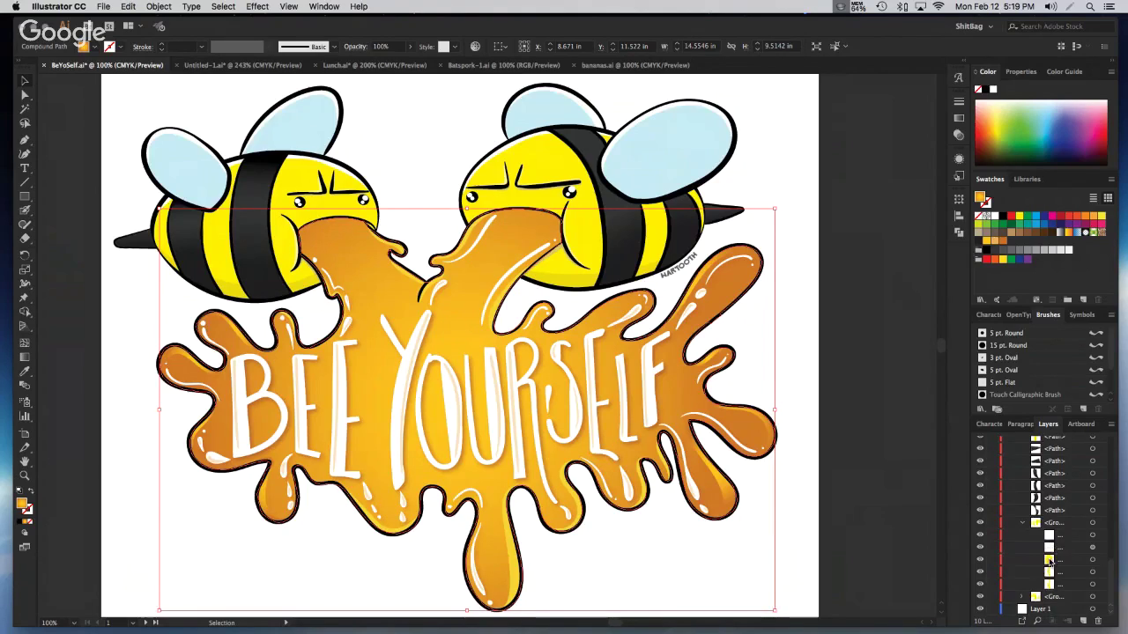
{"action": "left_click", "coordinate": [1093, 560]}
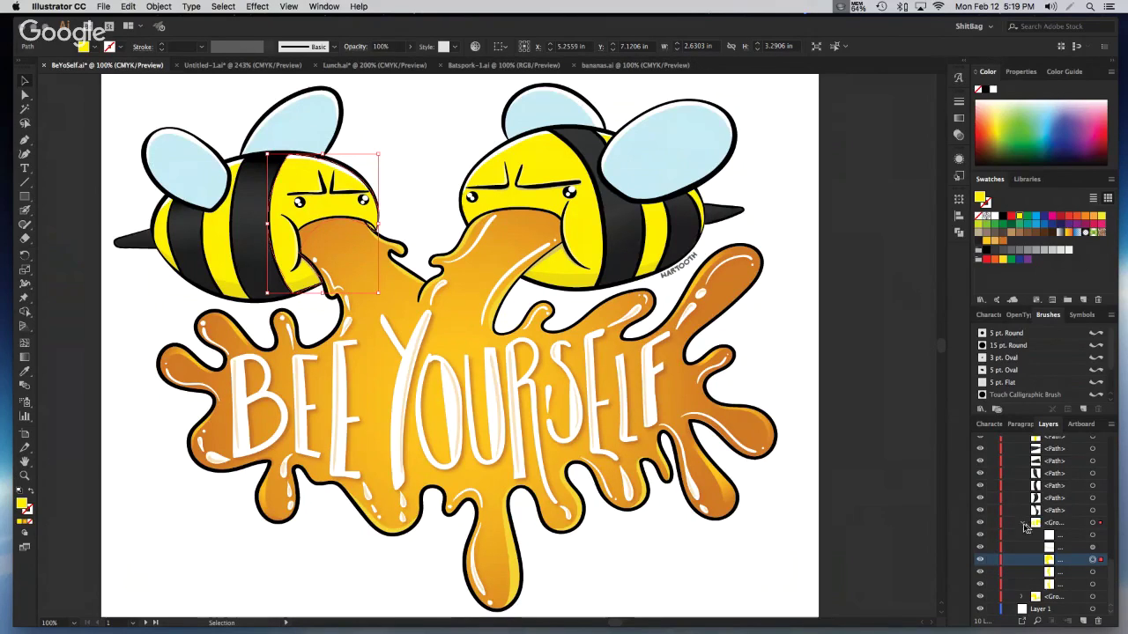
Select in turn the right bee's rear black stripe, the left bee's front black stripe and the left bee's front wing
{"action": "left_click", "coordinate": [1087, 499]}
{"action": "left_click", "coordinate": [1092, 498]}
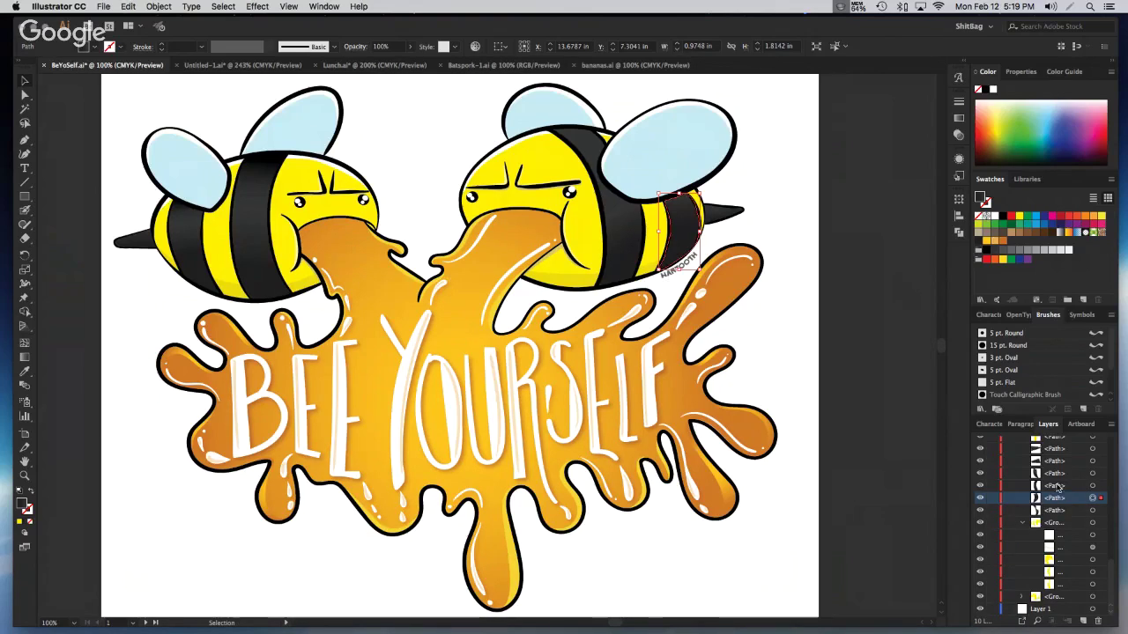
{"action": "left_click", "coordinate": [1056, 486]}
{"action": "left_click", "coordinate": [1092, 487]}
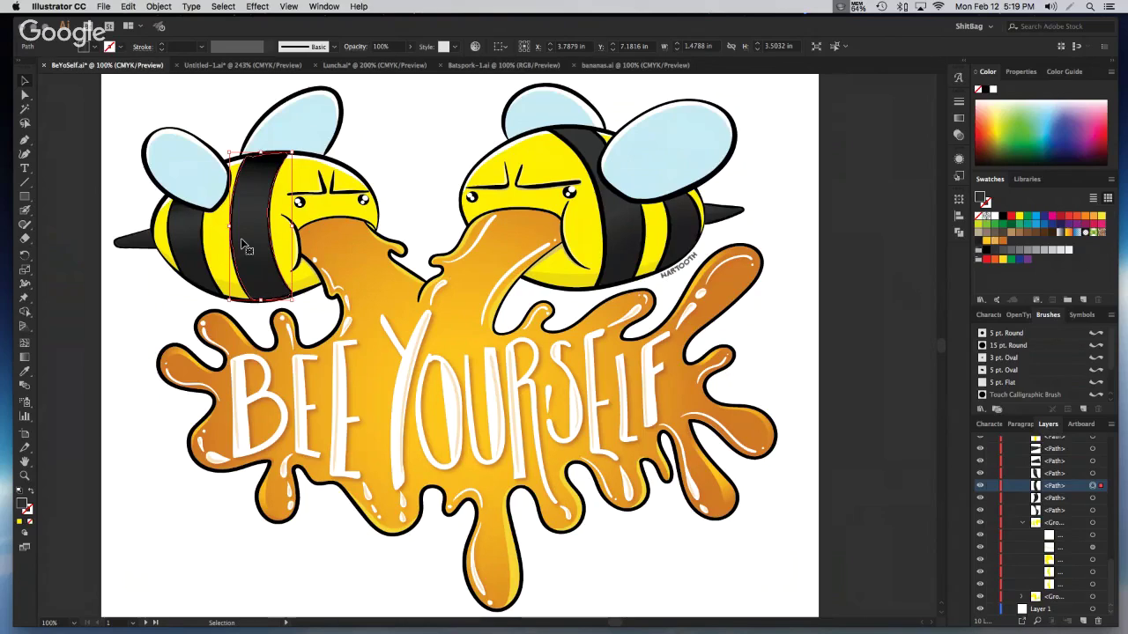
{"action": "left_click", "coordinate": [202, 183]}
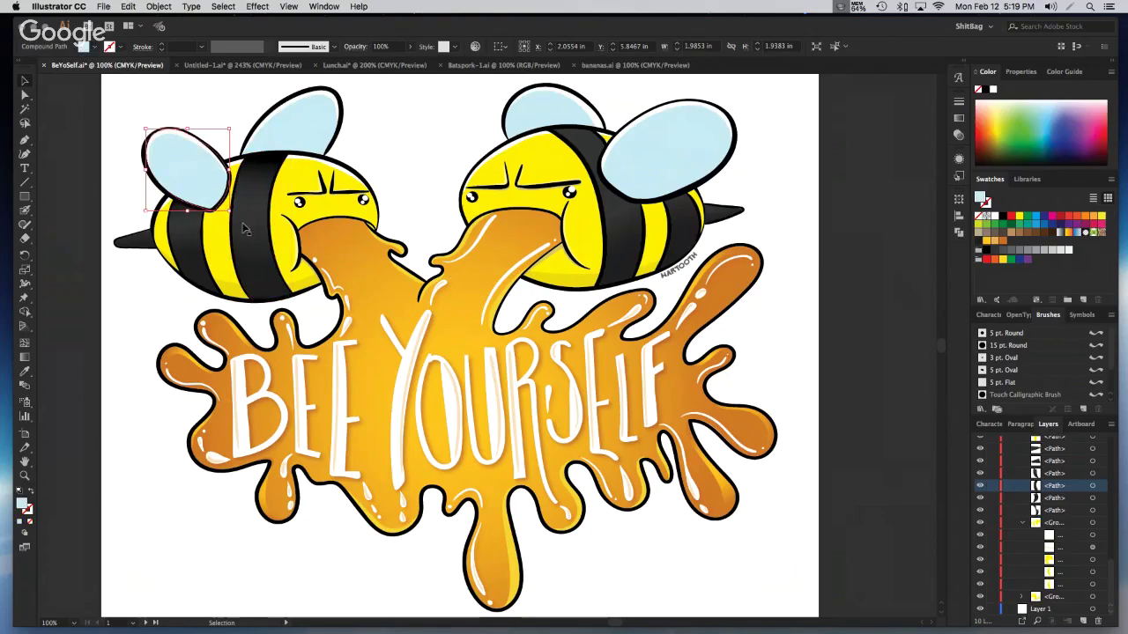
Locate the selected wing in the color layer's contents, and collapse the color and Over Highlights layers
{"action": "scroll", "coordinate": [1047, 515], "scroll_direction": "up", "scroll_amount": 3}
{"action": "scroll", "coordinate": [1047, 516], "scroll_direction": "up", "scroll_amount": 3}
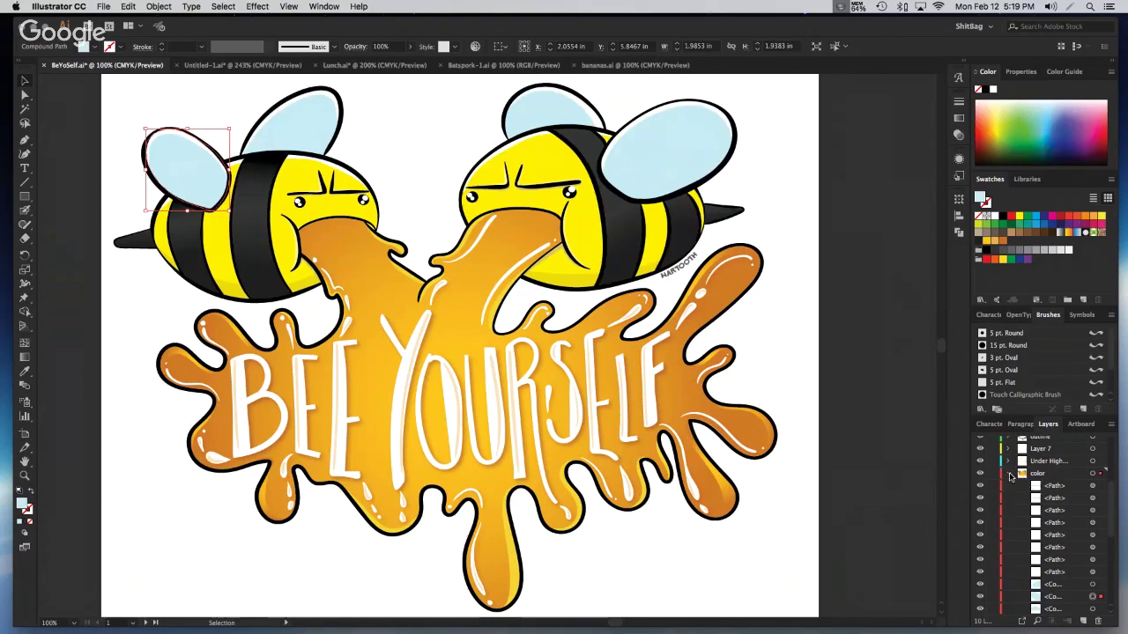
{"action": "scroll", "coordinate": [1062, 551], "scroll_direction": "down", "scroll_amount": 2}
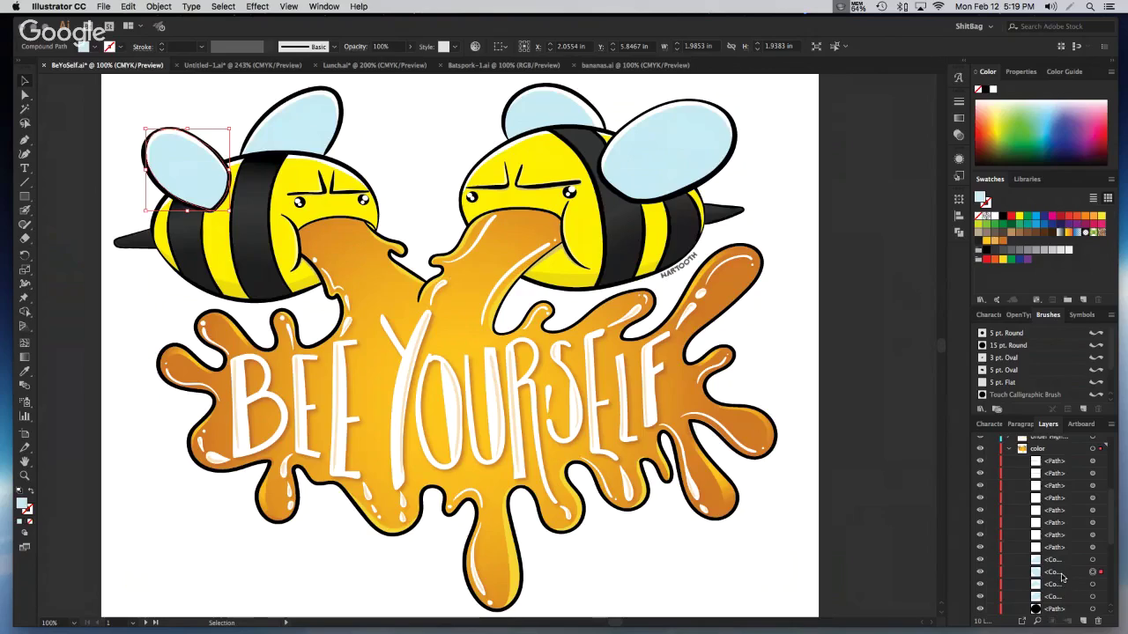
{"action": "scroll", "coordinate": [1057, 541], "scroll_direction": "up", "scroll_amount": 4}
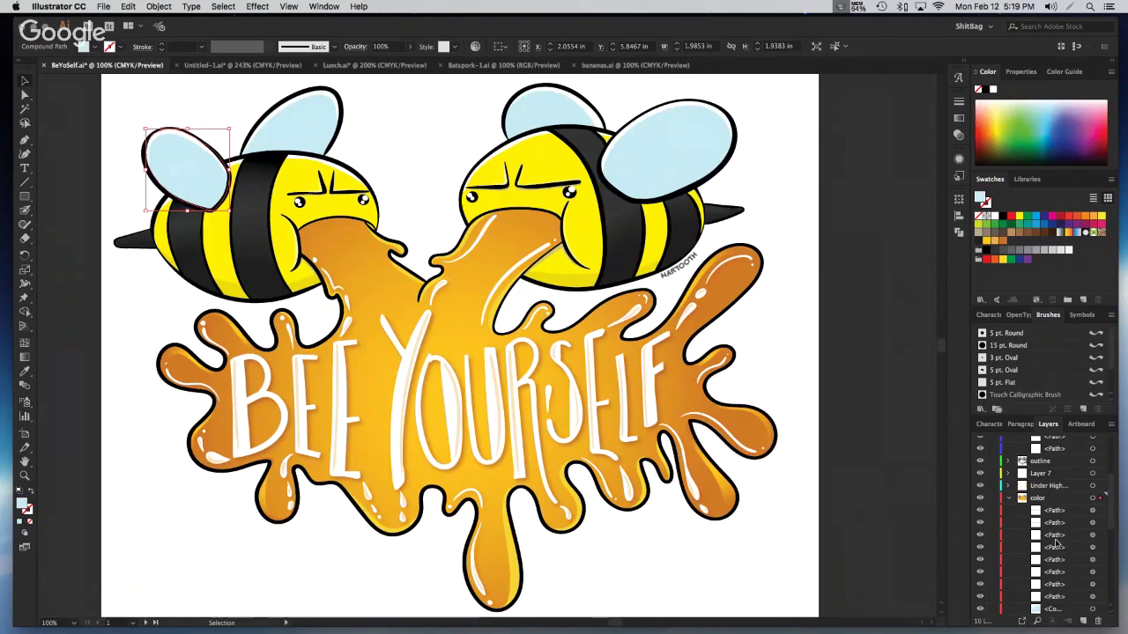
{"action": "left_click", "coordinate": [1010, 500]}
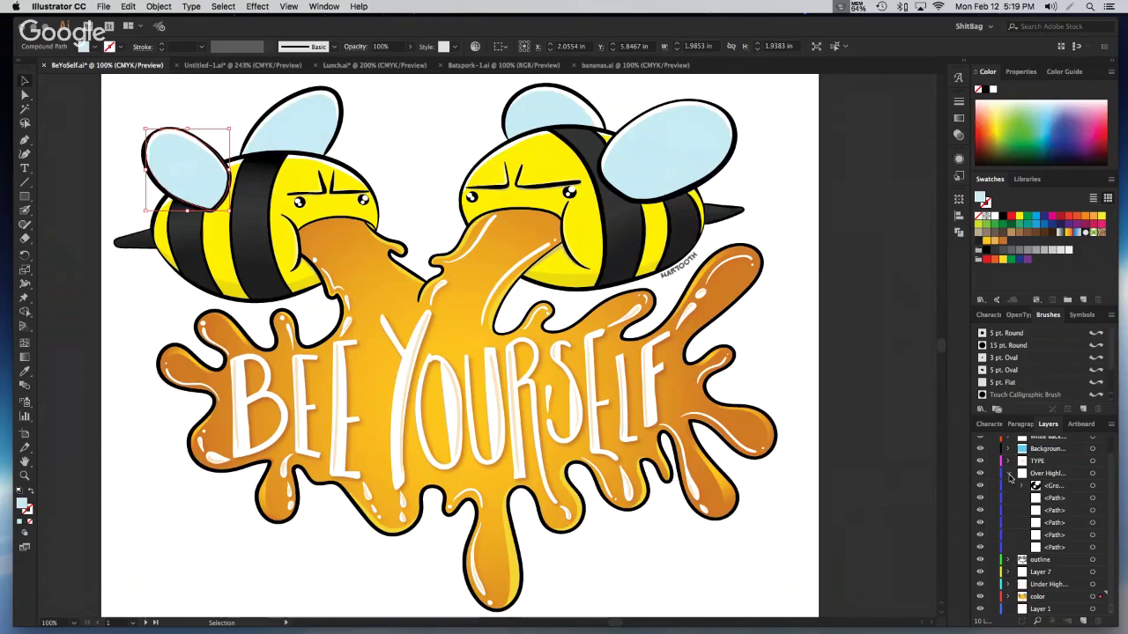
{"action": "left_click", "coordinate": [1009, 474]}
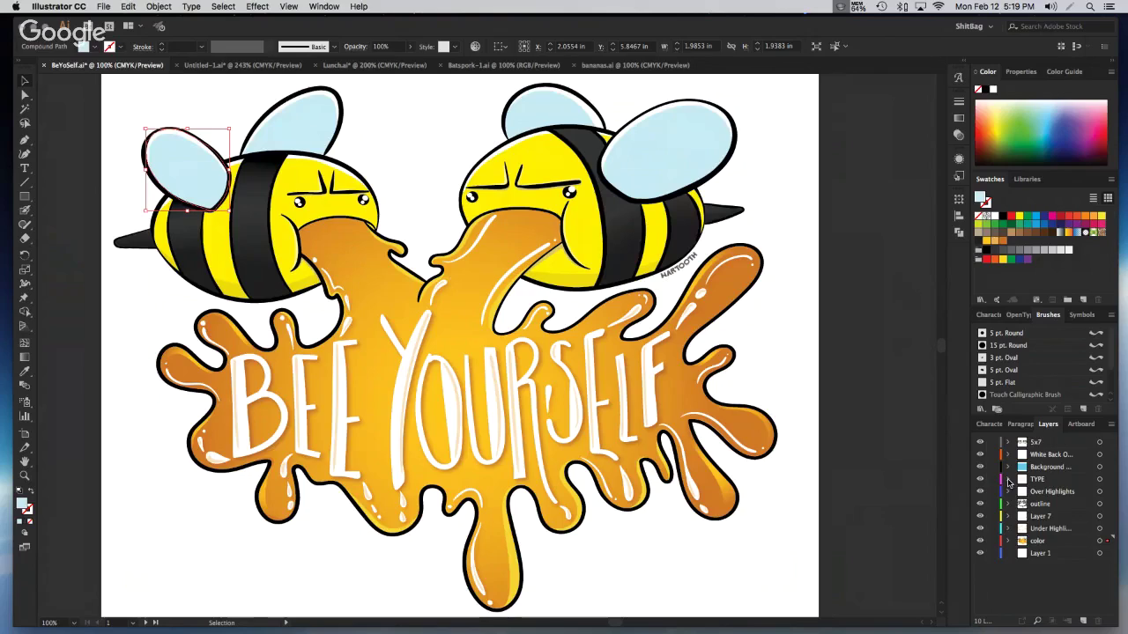
Select the right bee's front wing, expand the color layer and select all artwork on that layer
{"action": "left_click", "coordinate": [670, 160]}
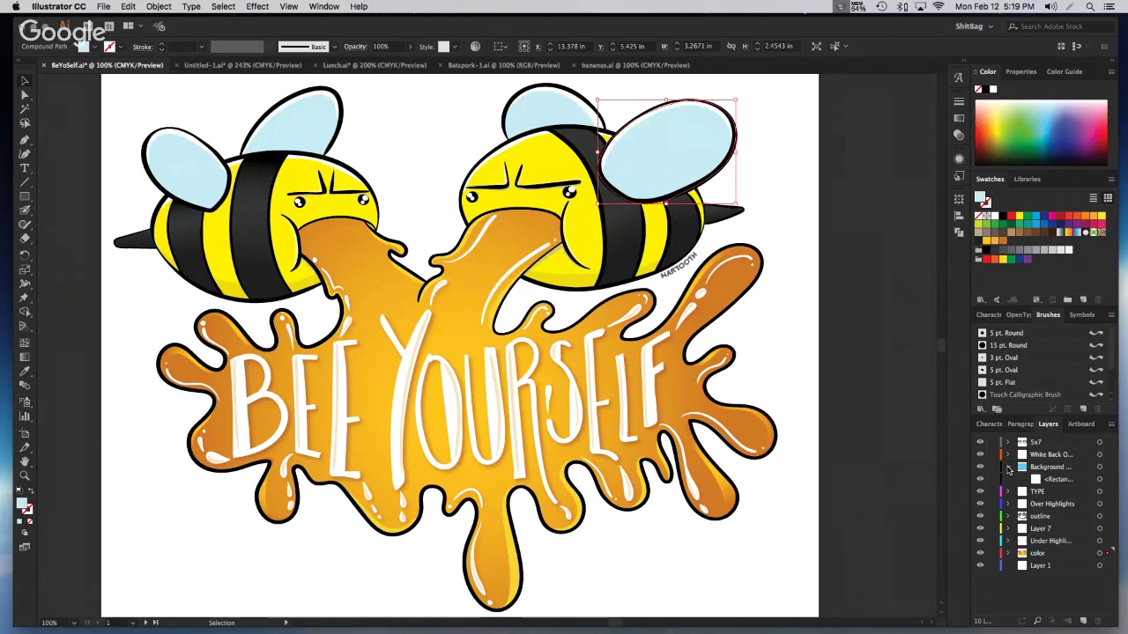
{"action": "left_click", "coordinate": [1008, 541]}
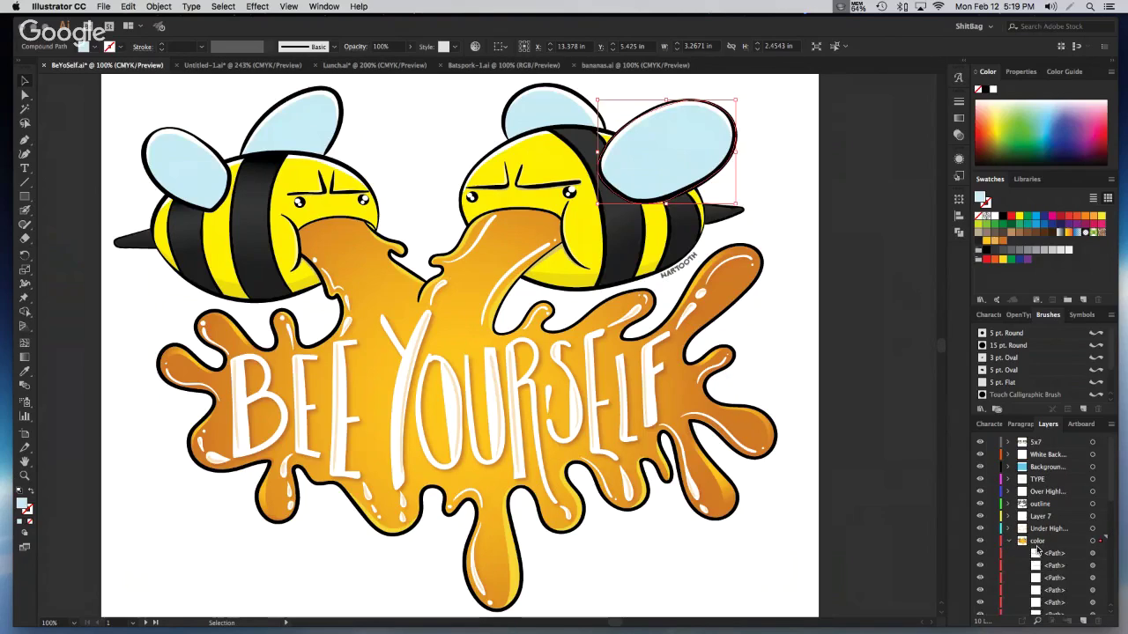
{"action": "left_click", "coordinate": [1037, 542]}
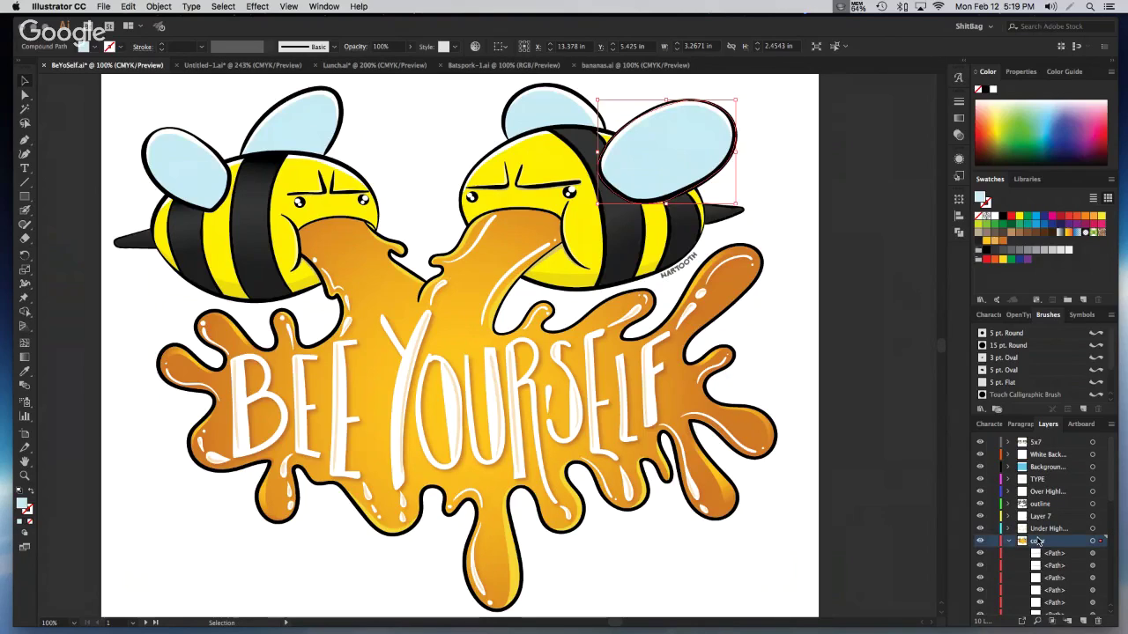
{"action": "left_click", "coordinate": [1092, 541]}
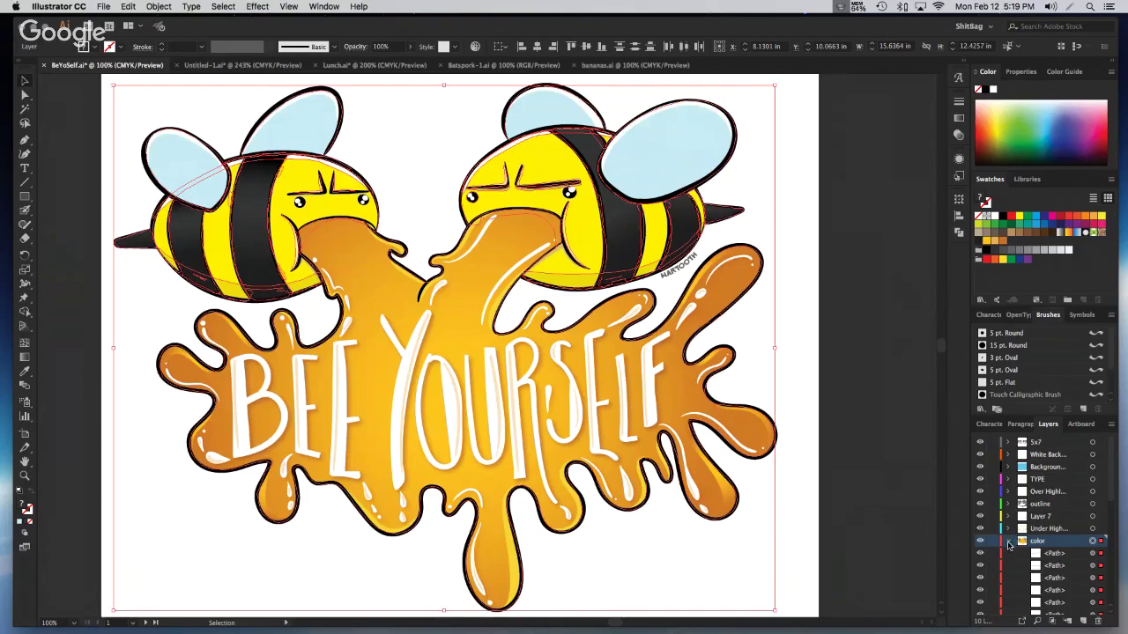
Select the small yellow patch path beside the left bee's front wing and enlarge the view around it
{"action": "scroll", "coordinate": [1041, 566], "scroll_direction": "down", "scroll_amount": 5}
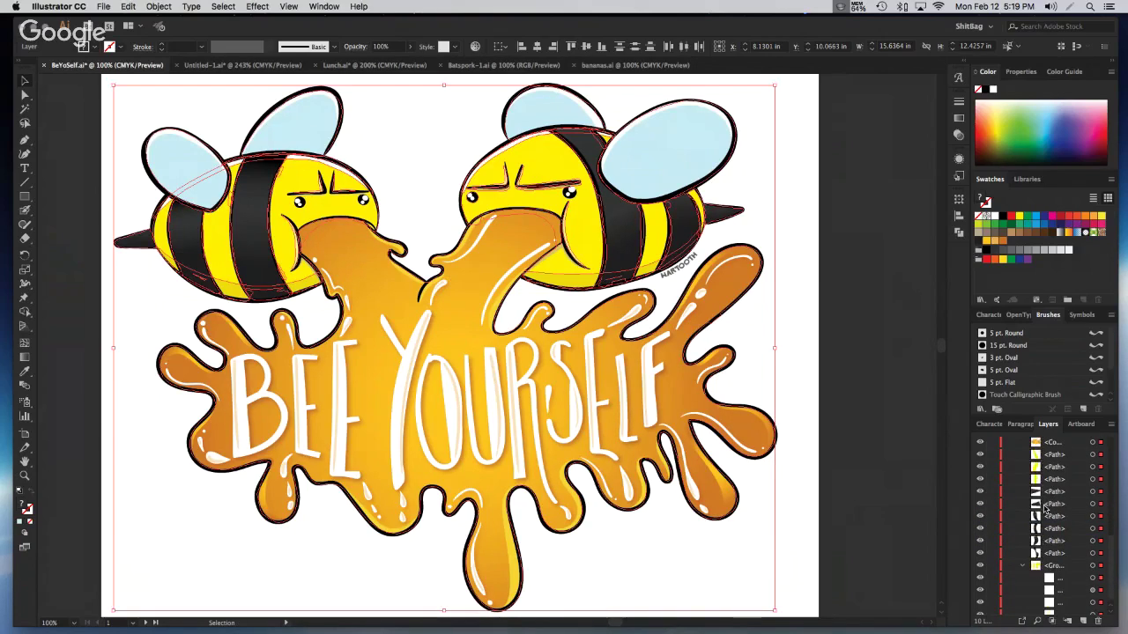
{"action": "left_click", "coordinate": [1050, 483]}
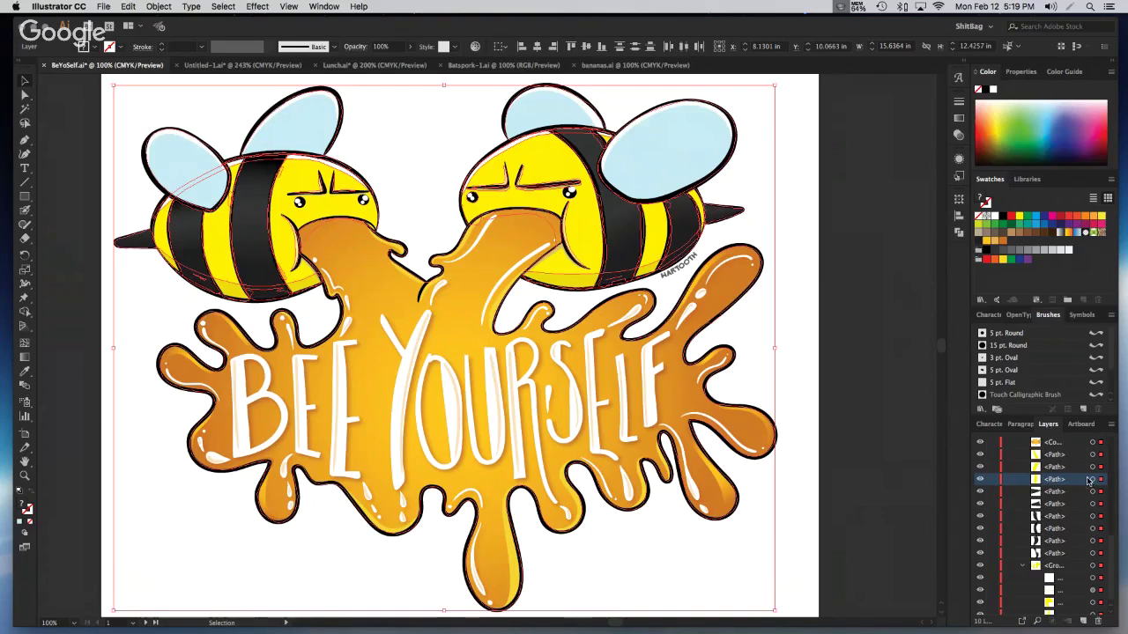
{"action": "left_click", "coordinate": [1092, 479]}
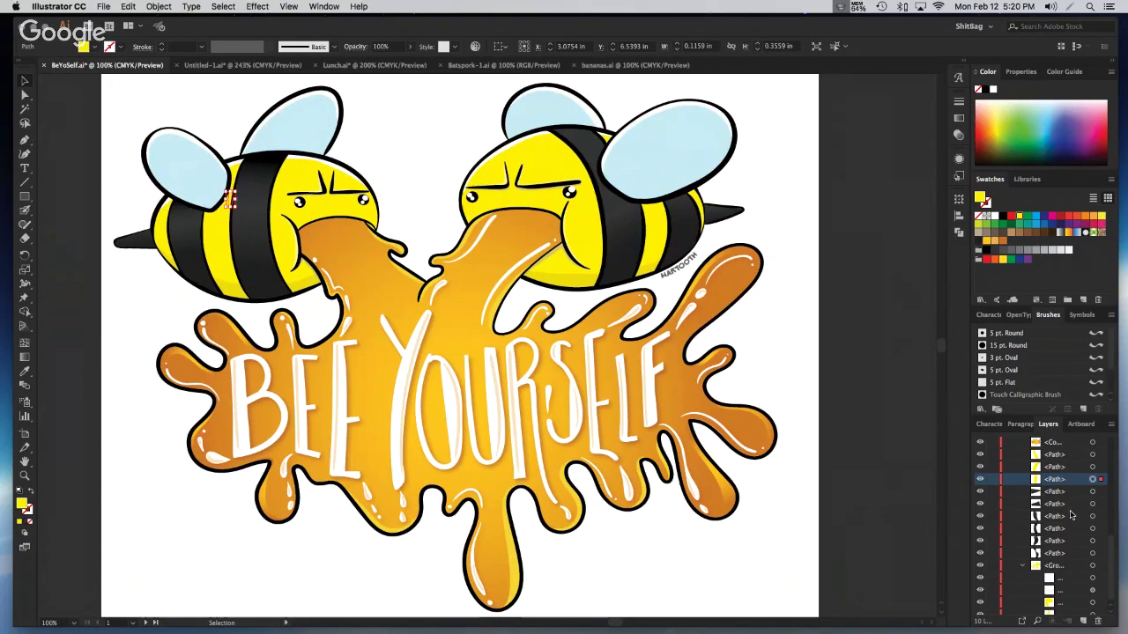
{"action": "scroll", "coordinate": [1072, 516], "scroll_direction": "up", "scroll_amount": 1}
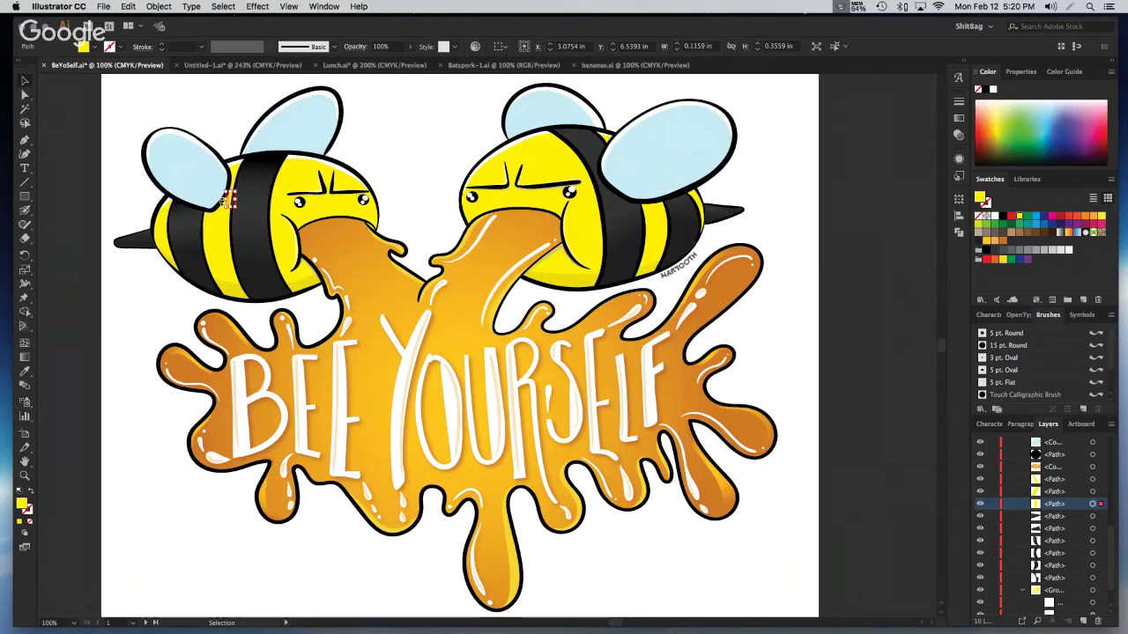
{"action": "key", "text": "z"}
{"action": "left_click_drag", "start_coordinate": [202, 153], "coordinate": [266, 198]}
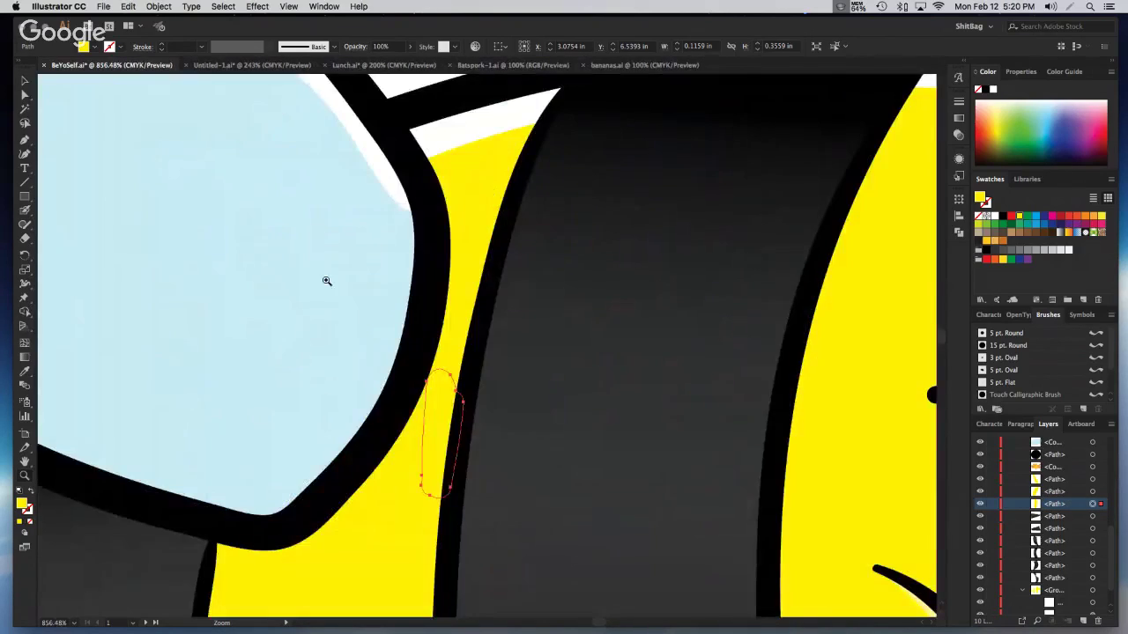
Return to a view of the whole artboard and deselect the yellow patch path
{"action": "key", "text": "v"}
{"action": "key", "text": "ctrl+minus"}
{"action": "key", "text": "z"}
{"action": "key", "text": "ctrl+1"}
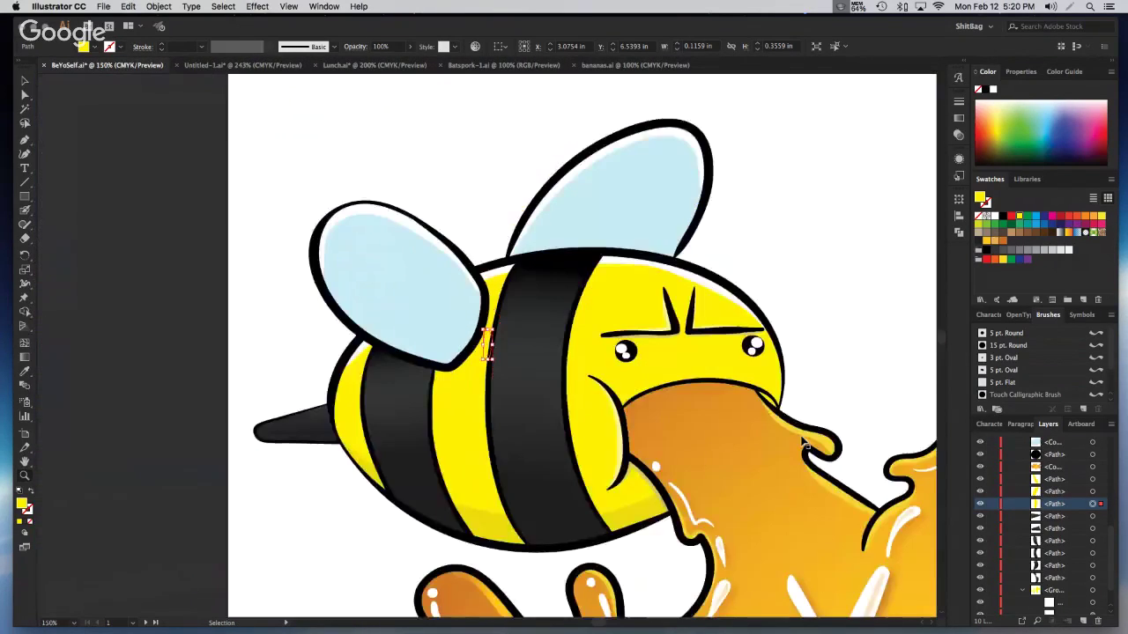
{"action": "key", "text": "ctrl+0"}
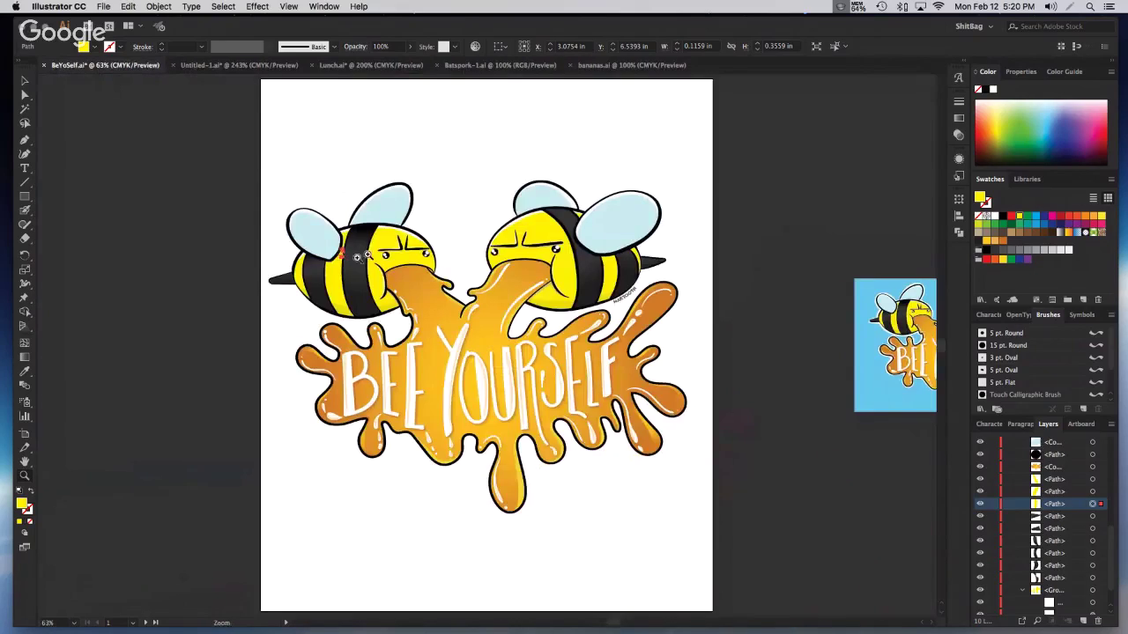
{"action": "scroll", "coordinate": [367, 380], "scroll_direction": "right", "scroll_amount": 1}
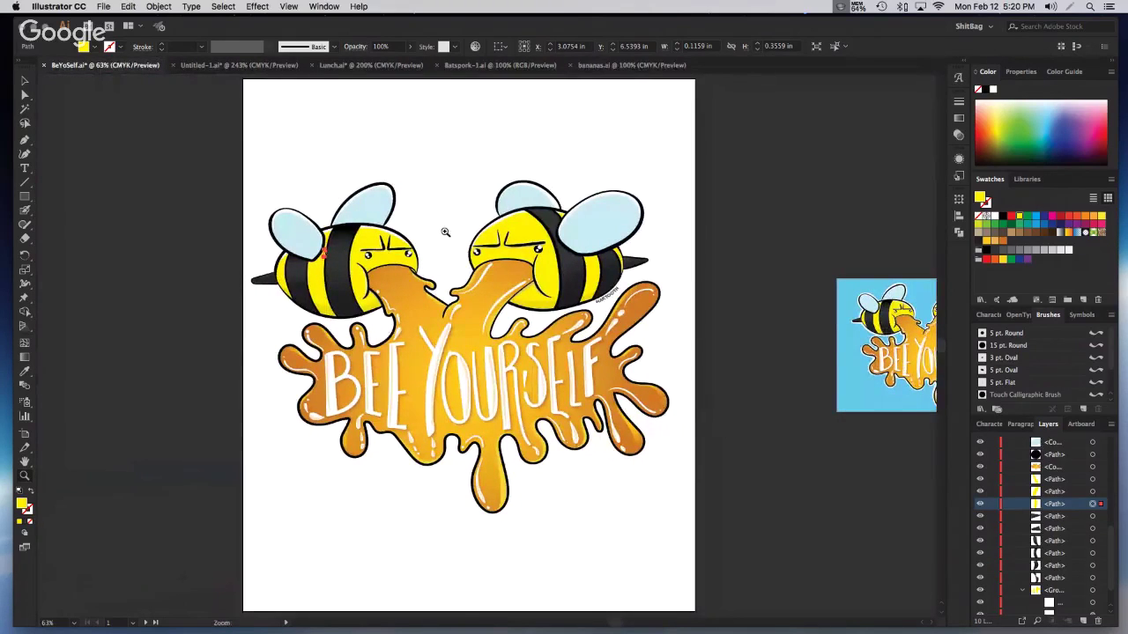
{"action": "key", "text": "v"}
{"action": "left_click", "coordinate": [482, 207]}
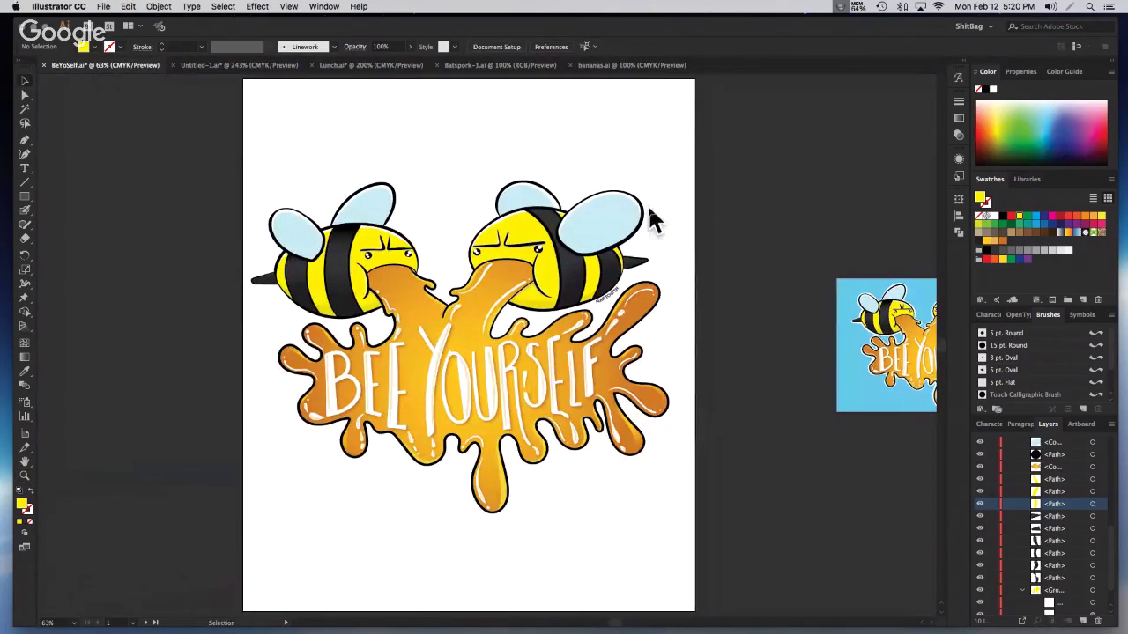
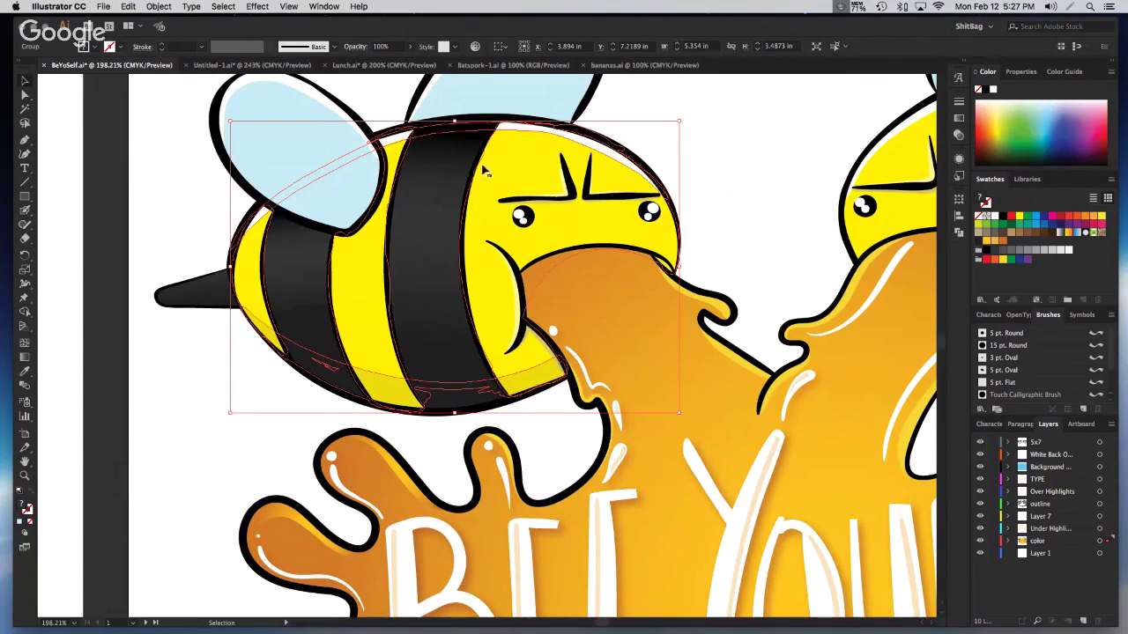
Isolate the left bee's body group and select the yellow stripe between its two black stripes
{"action": "double_click", "coordinate": [507, 172]}
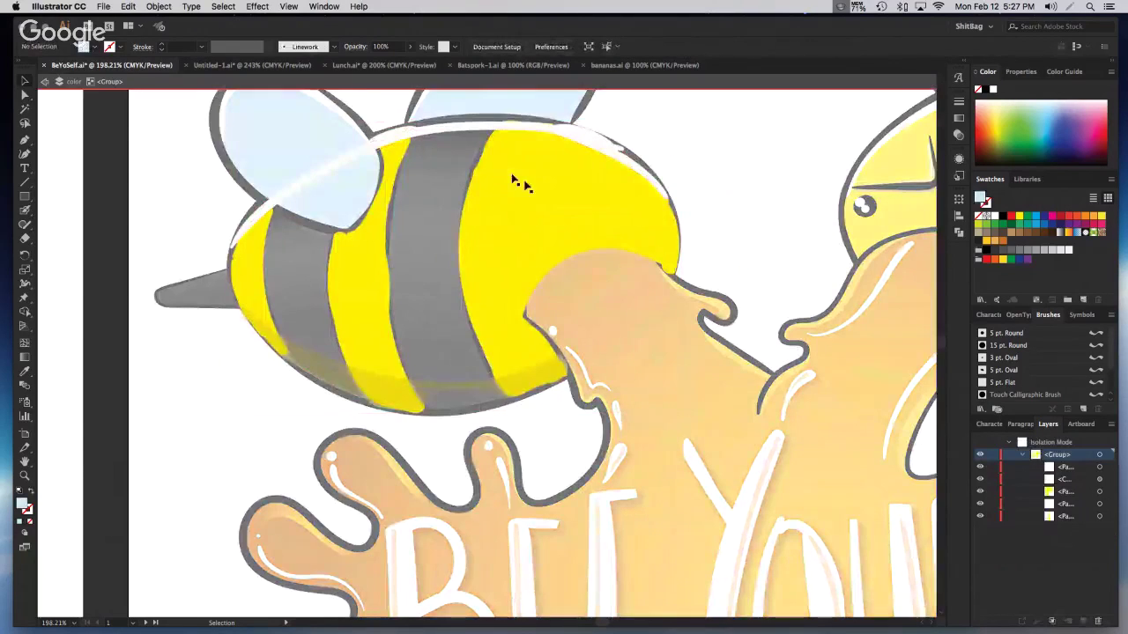
{"action": "left_click", "coordinate": [589, 211]}
{"action": "left_click", "coordinate": [374, 166]}
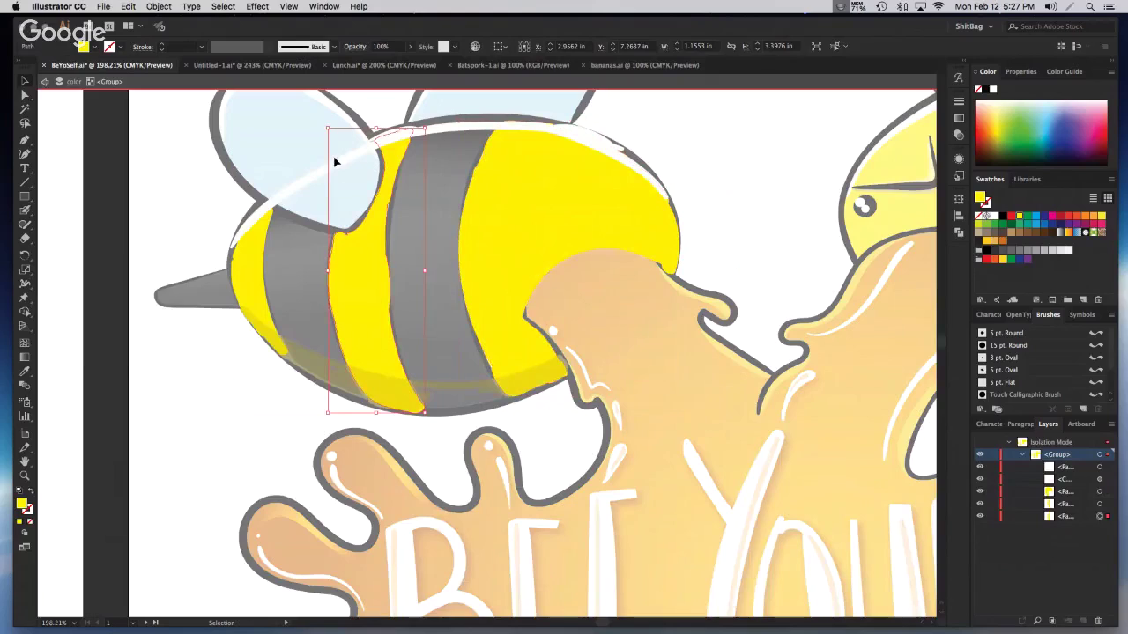
Select the white highlight, the yellow stripe and the translucent lower shadow of the isolated bee body in turn to inspect them
{"action": "left_click", "coordinate": [501, 118]}
{"action": "left_click", "coordinate": [506, 128]}
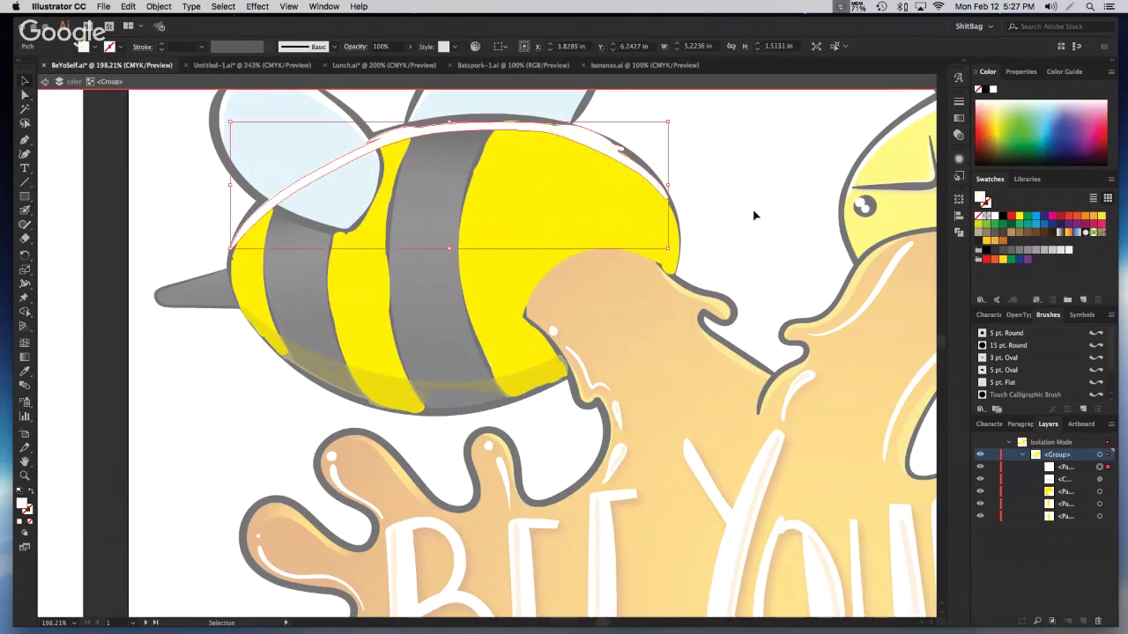
{"action": "left_click", "coordinate": [331, 220]}
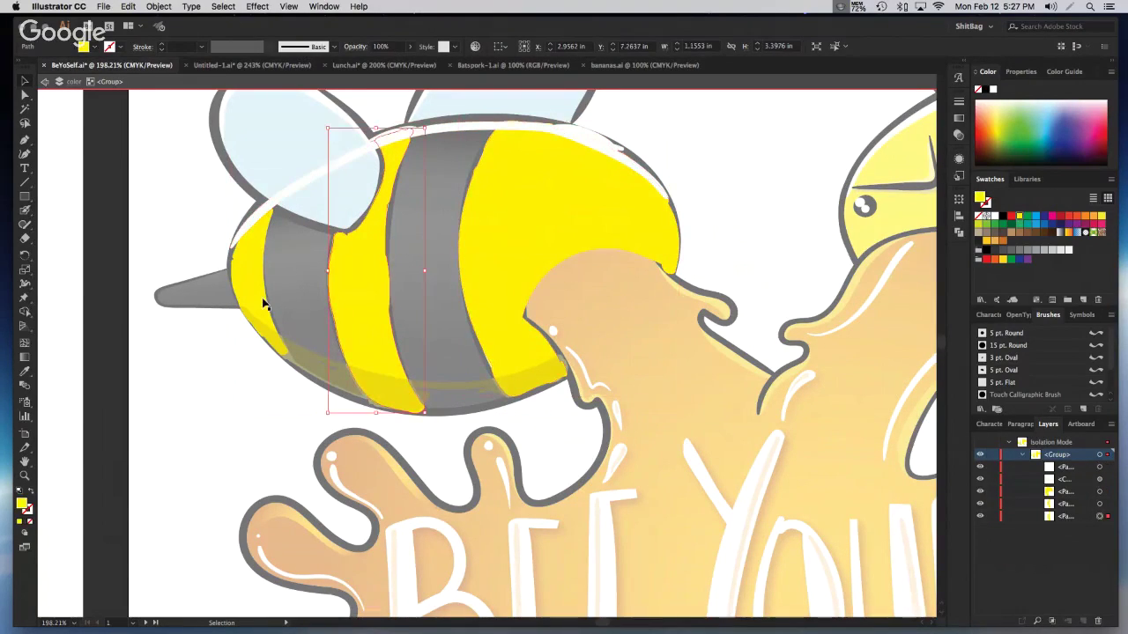
{"action": "left_click", "coordinate": [256, 289]}
{"action": "left_click", "coordinate": [343, 385]}
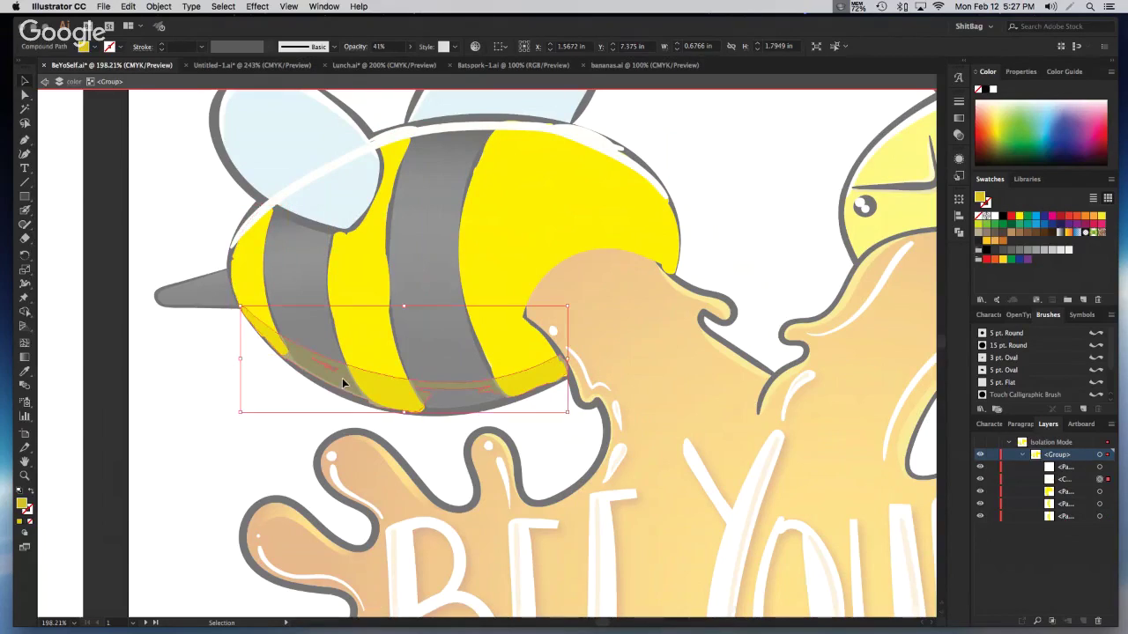
{"action": "left_click", "coordinate": [267, 215]}
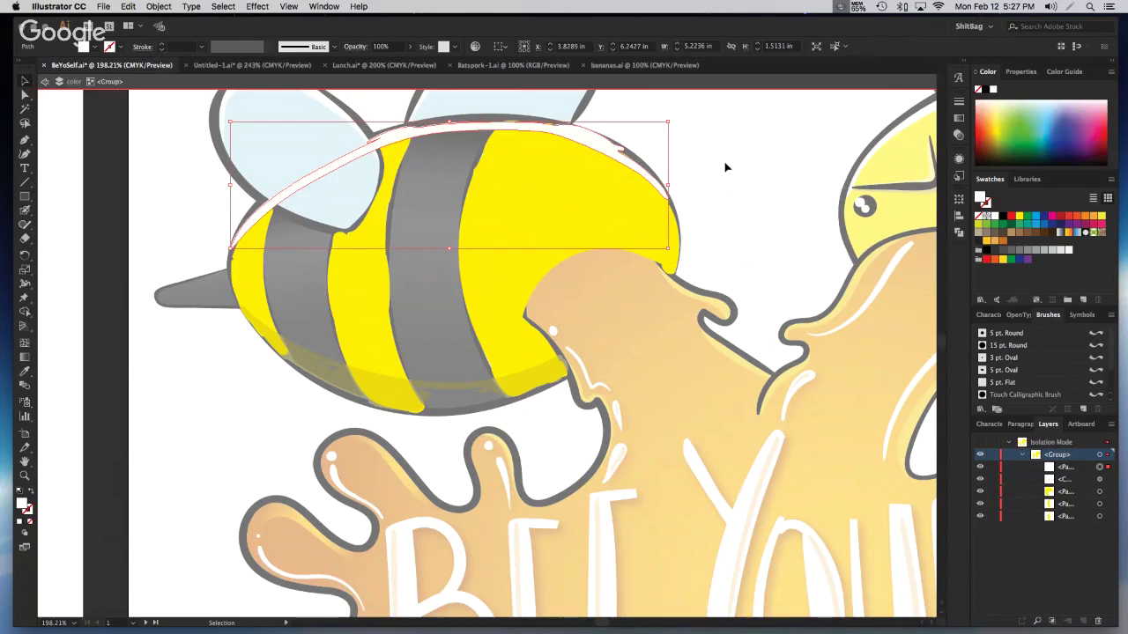
Leave the isolated group and select the left bee's entire body group as one object
{"action": "double_click", "coordinate": [736, 182]}
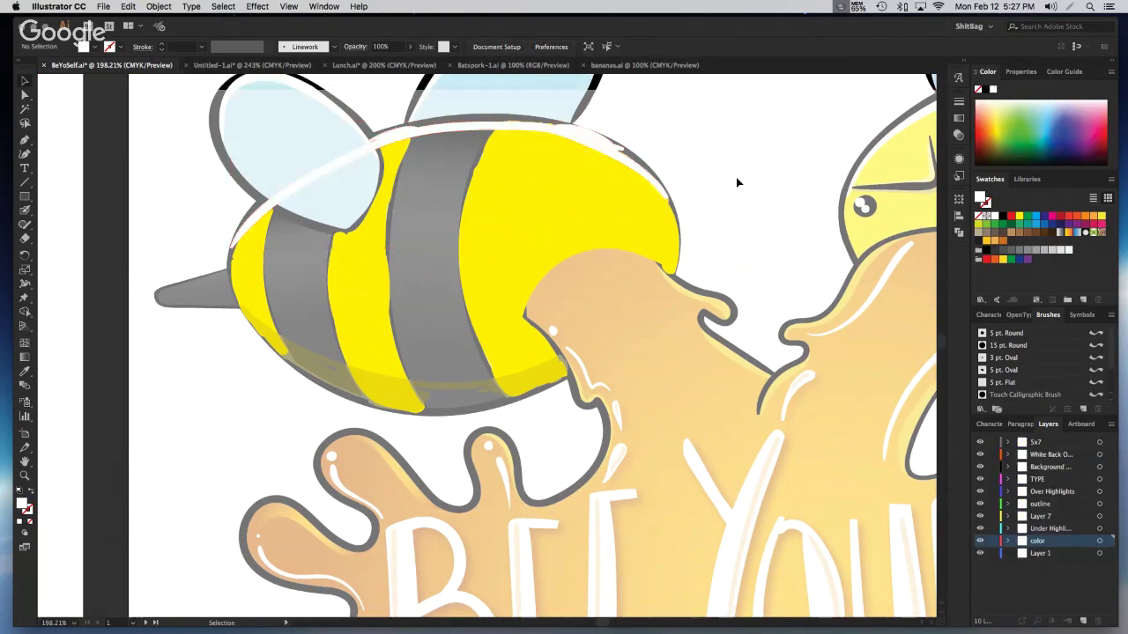
{"action": "left_click", "coordinate": [607, 158]}
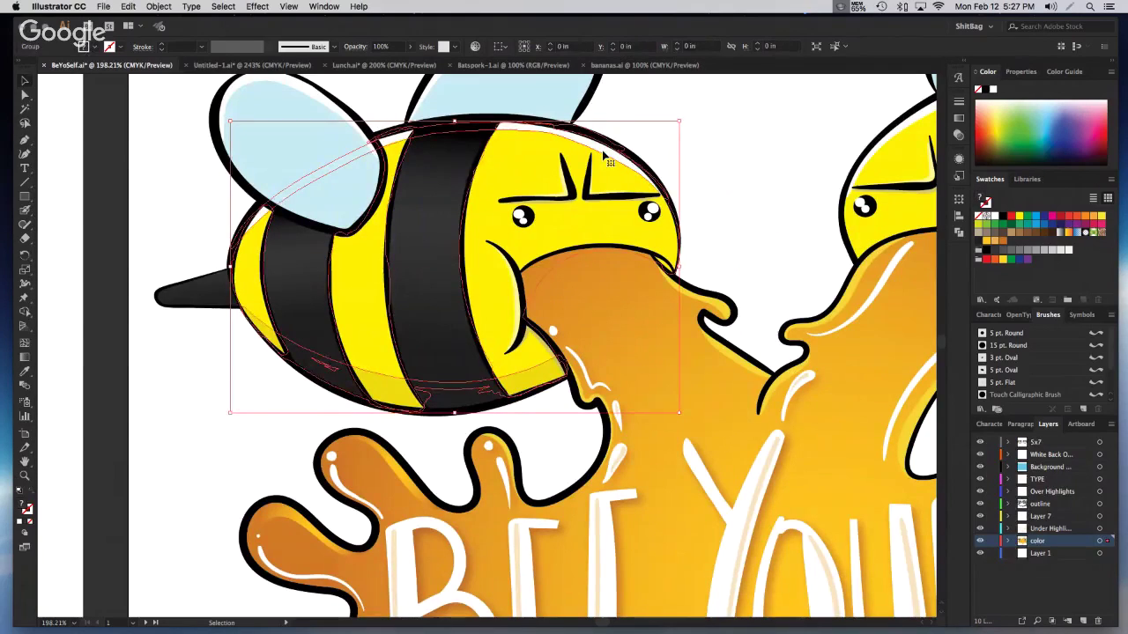
{"action": "left_click", "coordinate": [763, 202]}
{"action": "left_click", "coordinate": [503, 155]}
Show the blank artboard beside the bee illustration at 100% and deselect the body group
{"action": "scroll", "coordinate": [489, 183], "scroll_direction": "left", "scroll_amount": 2}
{"action": "scroll", "coordinate": [493, 184], "scroll_direction": "left", "scroll_amount": 10}
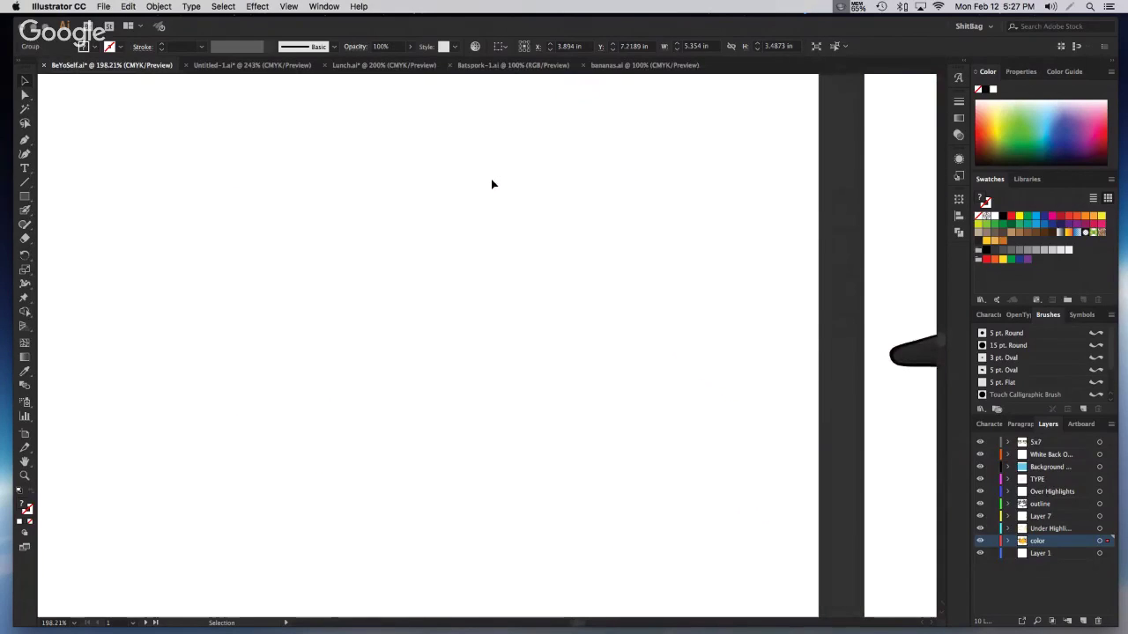
{"action": "key", "text": "super+1"}
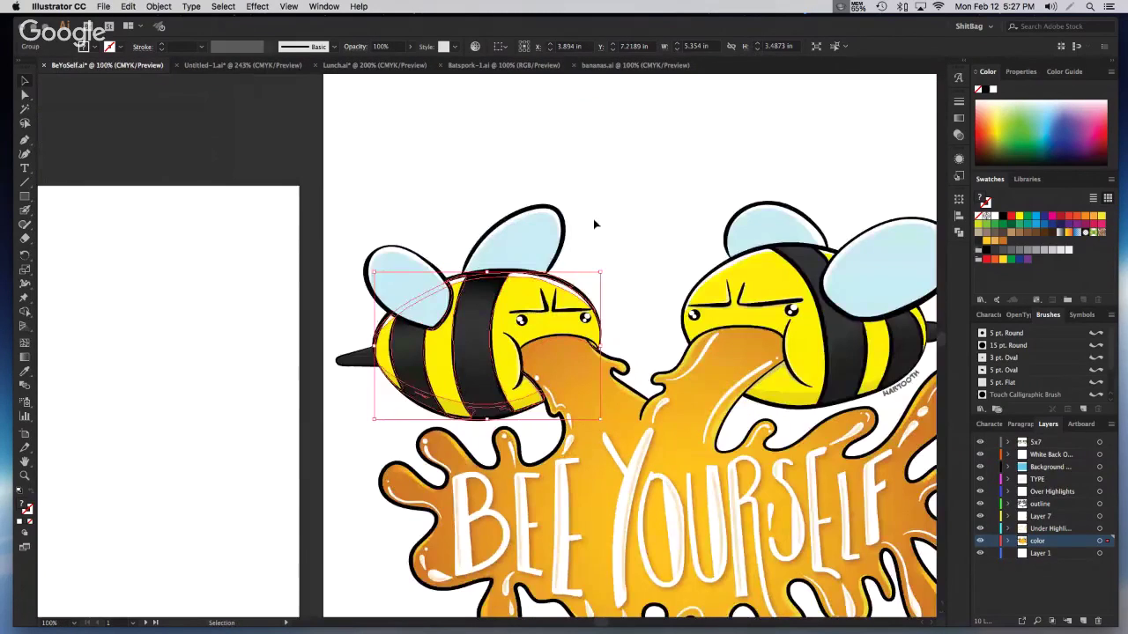
{"action": "scroll", "coordinate": [401, 315], "scroll_direction": "left", "scroll_amount": 10}
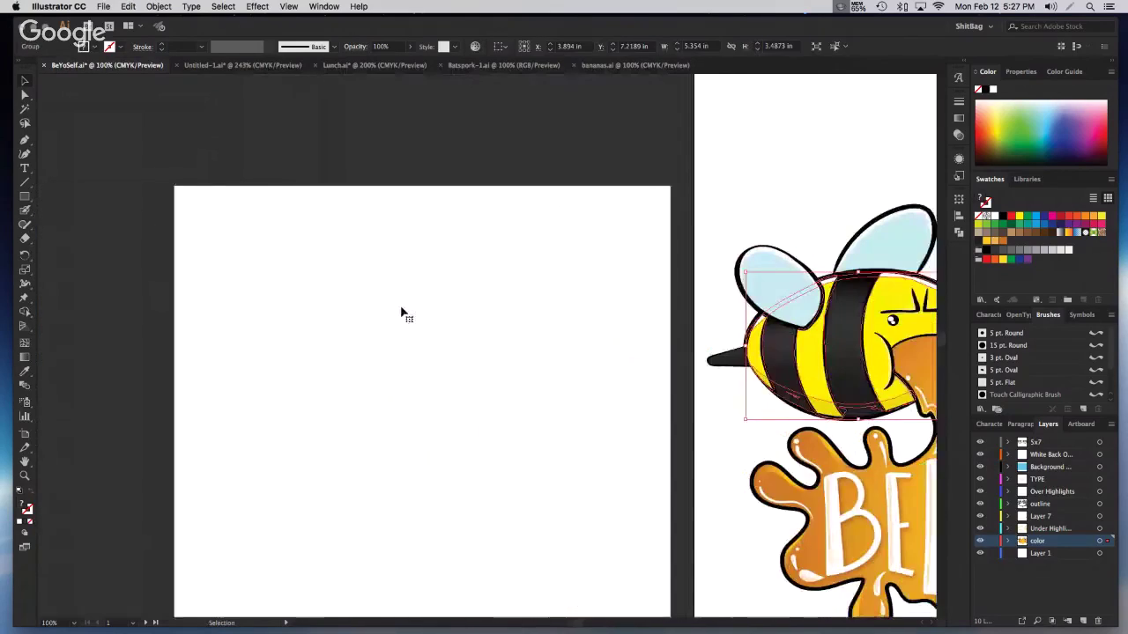
{"action": "scroll", "coordinate": [404, 313], "scroll_direction": "down", "scroll_amount": 5}
{"action": "left_click", "coordinate": [405, 311]}
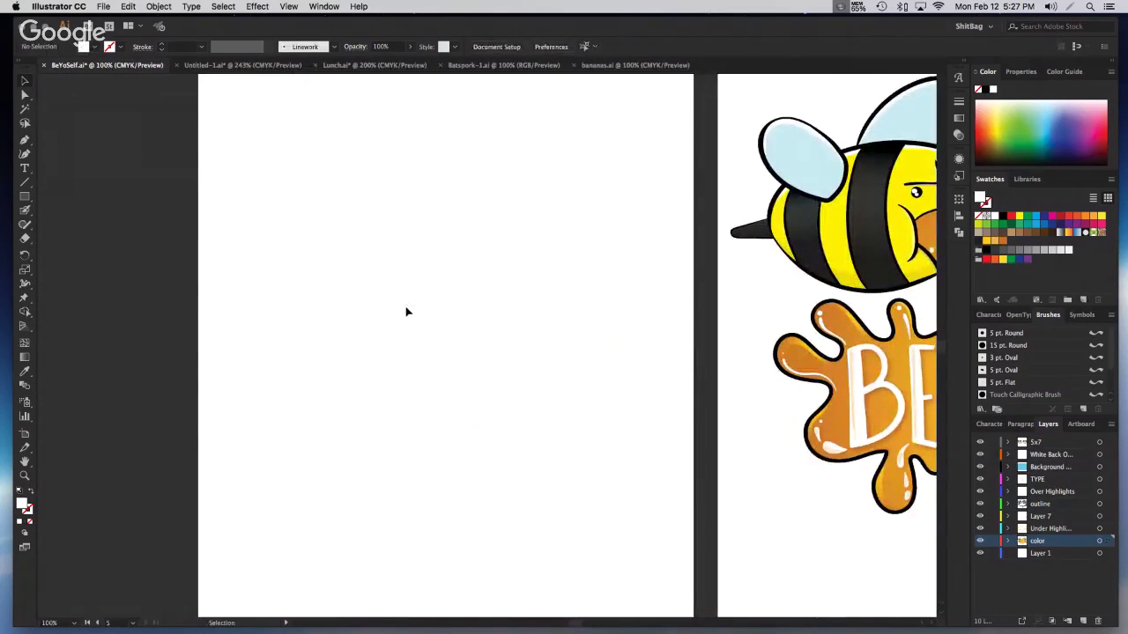
Draw a tilted yellow oval outline for a bee body on the blank artboard with the Blob Brush
{"action": "key", "text": "shift+b"}
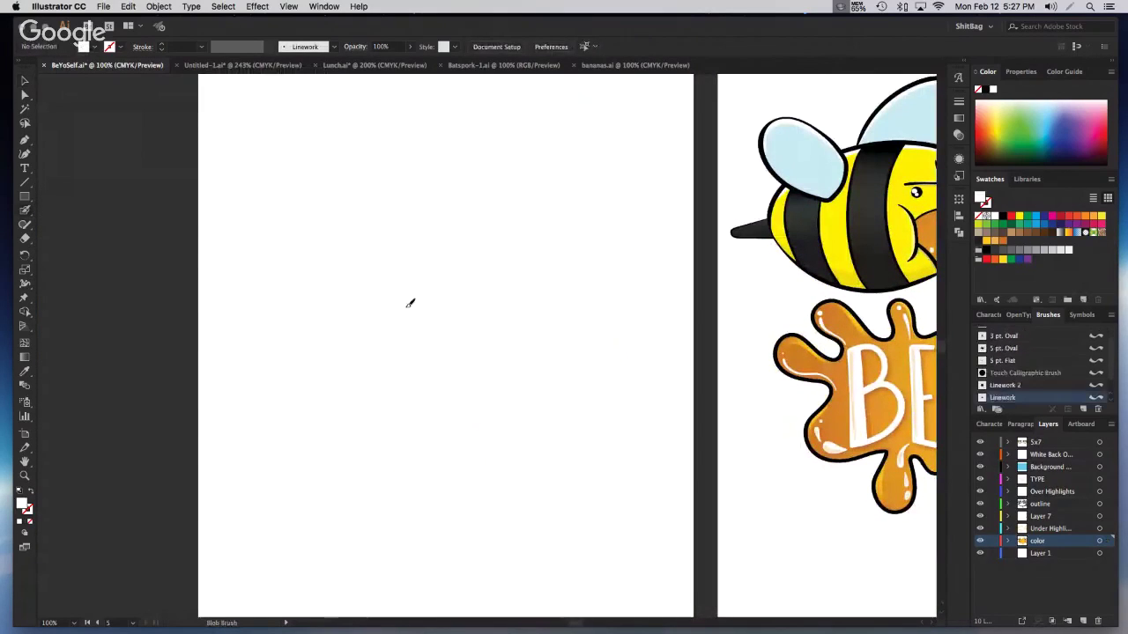
{"action": "left_click", "coordinate": [996, 228]}
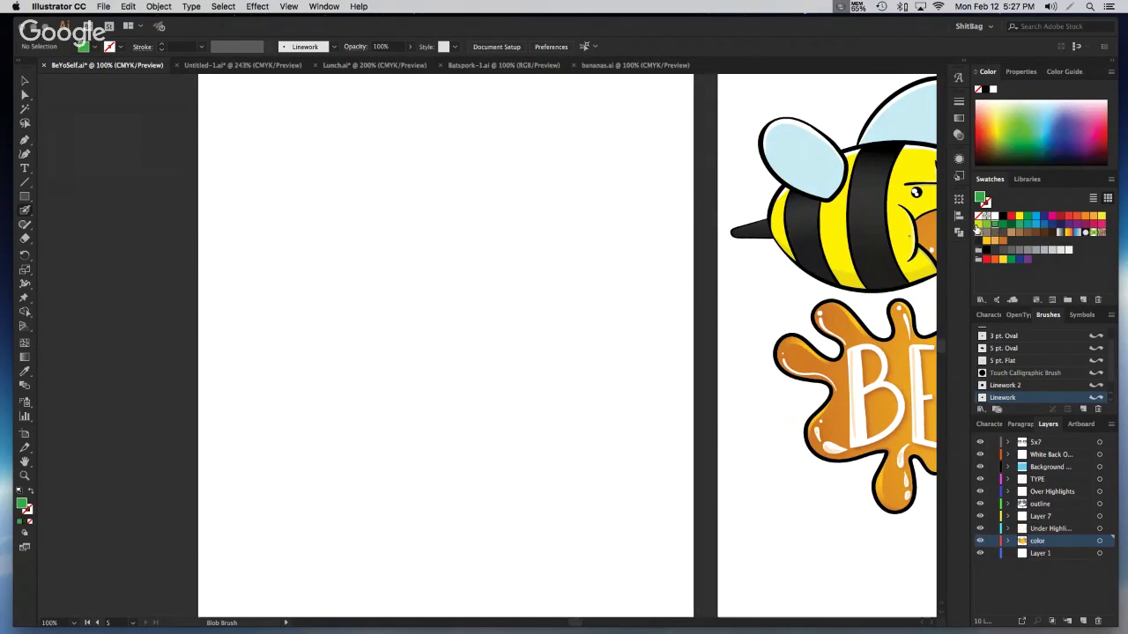
{"action": "left_click", "coordinate": [1018, 216]}
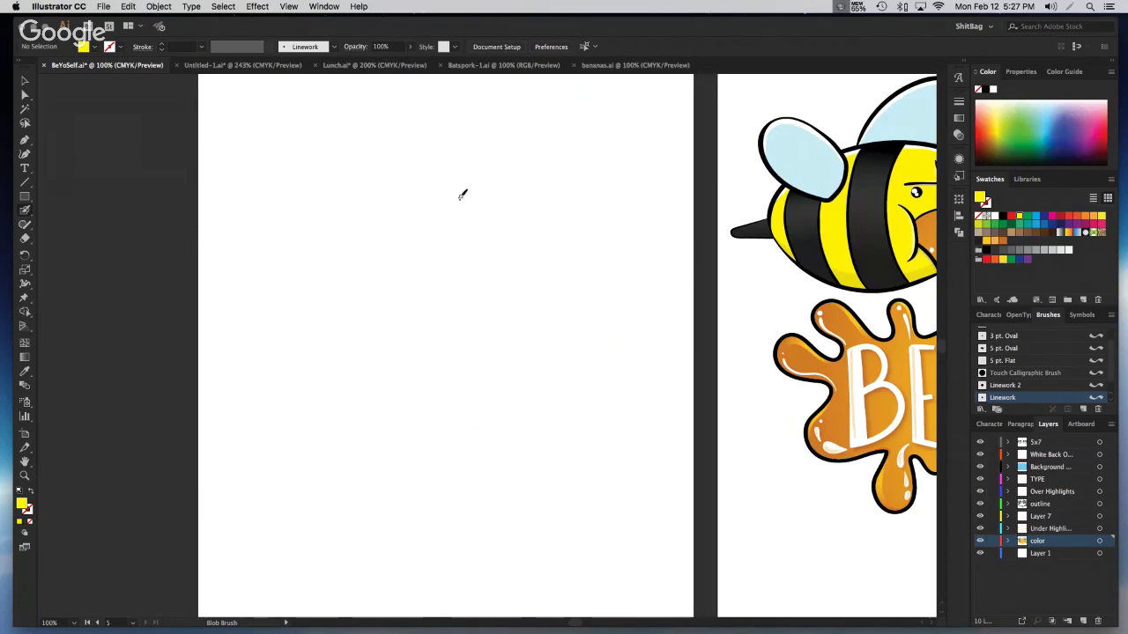
{"action": "mouse_move", "coordinate": [460, 192]}
{"action": "left_mouse_down"}
{"action": "mouse_move", "coordinate": [526, 279]}
{"action": "mouse_move", "coordinate": [445, 211]}
{"action": "mouse_move", "coordinate": [370, 310]}
{"action": "mouse_move", "coordinate": [458, 208]}
{"action": "left_mouse_up"}
{"action": "key", "text": "ctrl+z"}
{"action": "mouse_move", "coordinate": [374, 333]}
{"action": "left_mouse_down"}
{"action": "mouse_move", "coordinate": [391, 265]}
{"action": "mouse_move", "coordinate": [382, 290]}
{"action": "left_mouse_up"}
{"action": "key", "text": "ctrl+z"}
{"action": "key", "text": "ctrl+z"}
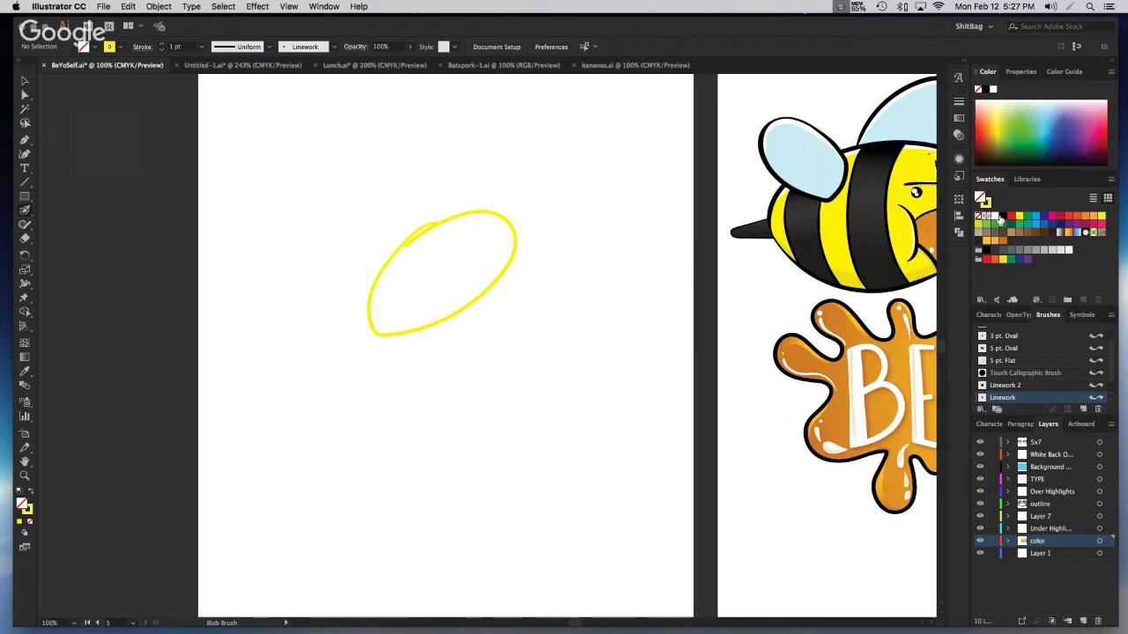
Paint two thick black stripes across the yellow oval with the Blob Brush
{"action": "key", "text": "shift+x"}
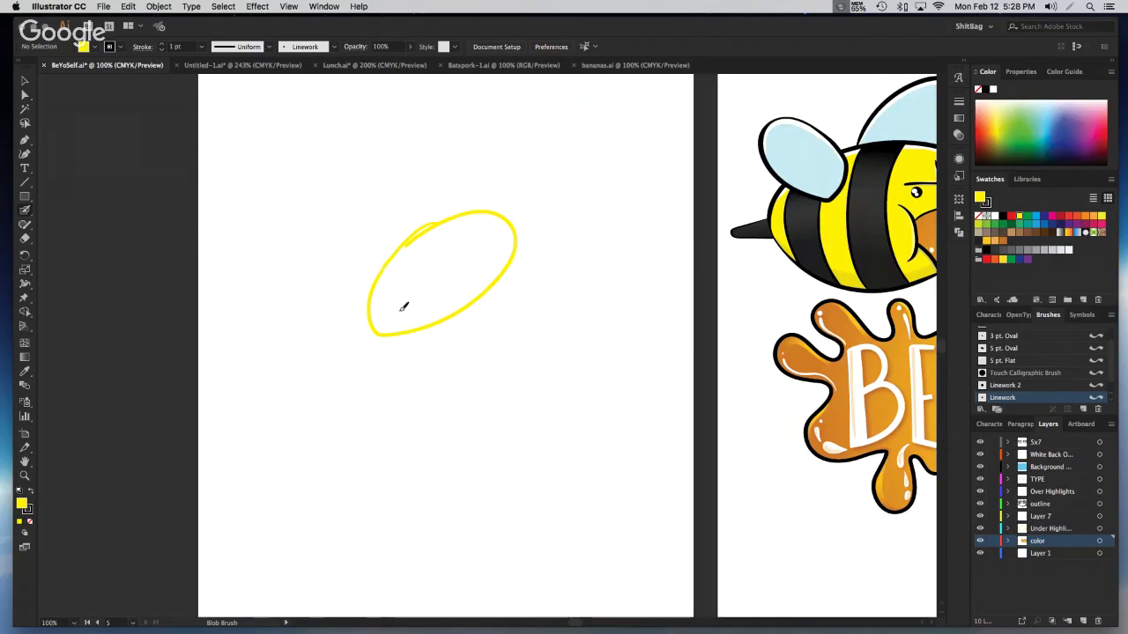
{"action": "mouse_move", "coordinate": [384, 275]}
{"action": "left_mouse_down"}
{"action": "mouse_move", "coordinate": [403, 322]}
{"action": "mouse_move", "coordinate": [393, 319]}
{"action": "mouse_move", "coordinate": [386, 280]}
{"action": "mouse_move", "coordinate": [404, 322]}
{"action": "mouse_move", "coordinate": [387, 266]}
{"action": "mouse_move", "coordinate": [414, 326]}
{"action": "mouse_move", "coordinate": [395, 283]}
{"action": "left_mouse_up"}
{"action": "mouse_move", "coordinate": [433, 240]}
{"action": "left_mouse_down"}
{"action": "mouse_move", "coordinate": [450, 304]}
{"action": "mouse_move", "coordinate": [438, 231]}
{"action": "mouse_move", "coordinate": [459, 305]}
{"action": "mouse_move", "coordinate": [473, 294]}
{"action": "mouse_move", "coordinate": [455, 227]}
{"action": "mouse_move", "coordinate": [452, 282]}
{"action": "mouse_move", "coordinate": [466, 289]}
{"action": "mouse_move", "coordinate": [440, 252]}
{"action": "mouse_move", "coordinate": [464, 265]}
{"action": "left_mouse_up"}
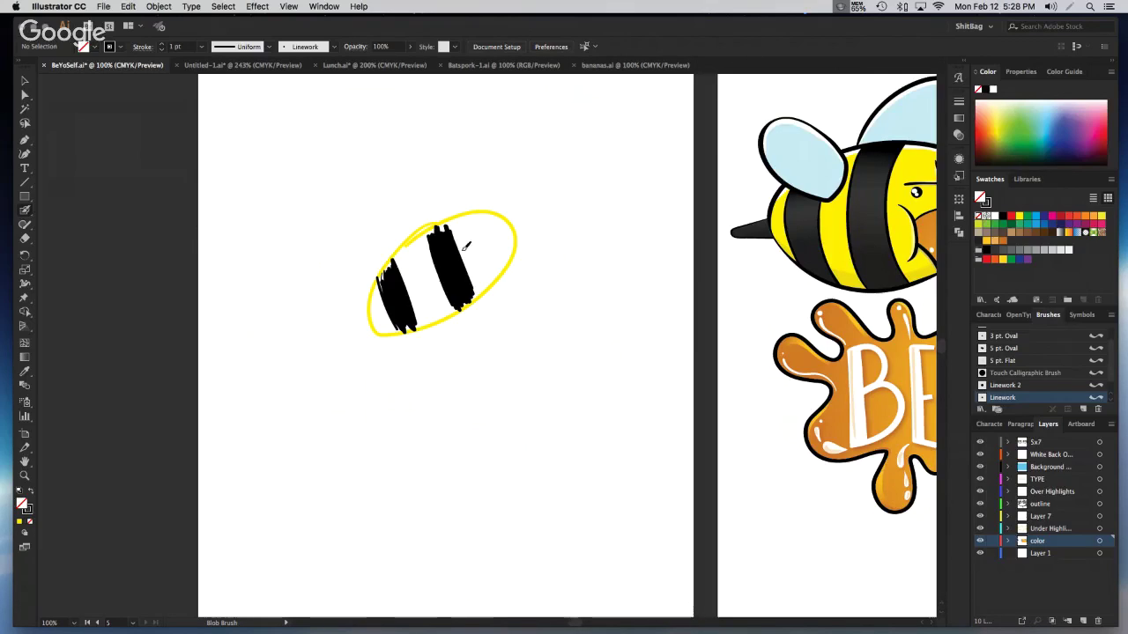
Isolate the yellow oval outline, fill its inside with yellow Blob Brush strokes and leave isolation
{"action": "key", "text": "v"}
{"action": "double_click", "coordinate": [504, 232]}
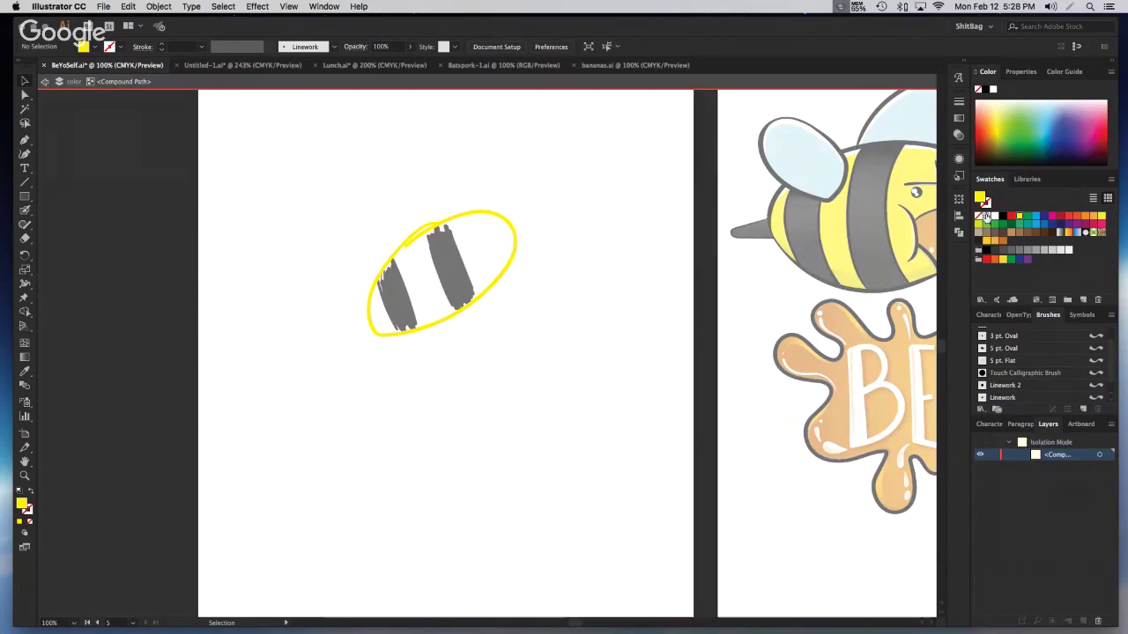
{"action": "key", "text": "shift+b"}
{"action": "mouse_move", "coordinate": [386, 283]}
{"action": "left_mouse_down"}
{"action": "mouse_move", "coordinate": [392, 331]}
{"action": "mouse_move", "coordinate": [378, 282]}
{"action": "mouse_move", "coordinate": [376, 301]}
{"action": "mouse_move", "coordinate": [397, 257]}
{"action": "mouse_move", "coordinate": [397, 280]}
{"action": "mouse_move", "coordinate": [412, 243]}
{"action": "mouse_move", "coordinate": [453, 224]}
{"action": "mouse_move", "coordinate": [484, 287]}
{"action": "mouse_move", "coordinate": [436, 315]}
{"action": "mouse_move", "coordinate": [462, 255]}
{"action": "mouse_move", "coordinate": [459, 234]}
{"action": "mouse_move", "coordinate": [437, 240]}
{"action": "mouse_move", "coordinate": [411, 267]}
{"action": "mouse_move", "coordinate": [399, 312]}
{"action": "mouse_move", "coordinate": [410, 324]}
{"action": "mouse_move", "coordinate": [429, 318]}
{"action": "mouse_move", "coordinate": [426, 259]}
{"action": "mouse_move", "coordinate": [446, 254]}
{"action": "mouse_move", "coordinate": [474, 297]}
{"action": "mouse_move", "coordinate": [466, 218]}
{"action": "mouse_move", "coordinate": [504, 265]}
{"action": "mouse_move", "coordinate": [501, 211]}
{"action": "mouse_move", "coordinate": [487, 216]}
{"action": "mouse_move", "coordinate": [455, 303]}
{"action": "mouse_move", "coordinate": [434, 269]}
{"action": "left_mouse_up"}
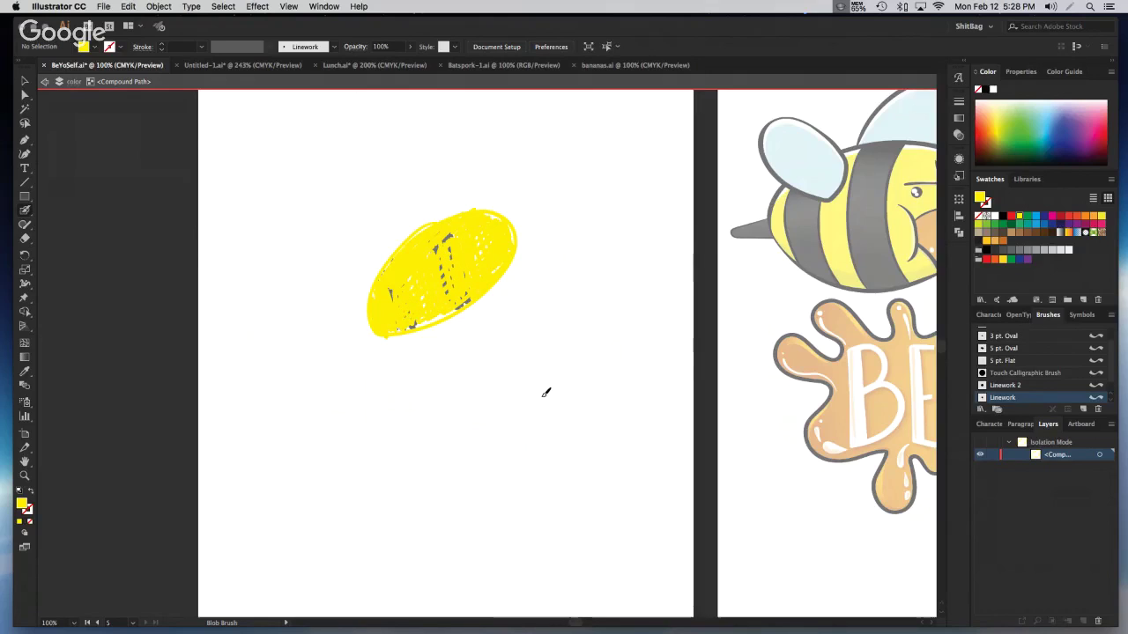
{"action": "key", "text": "shift+x"}
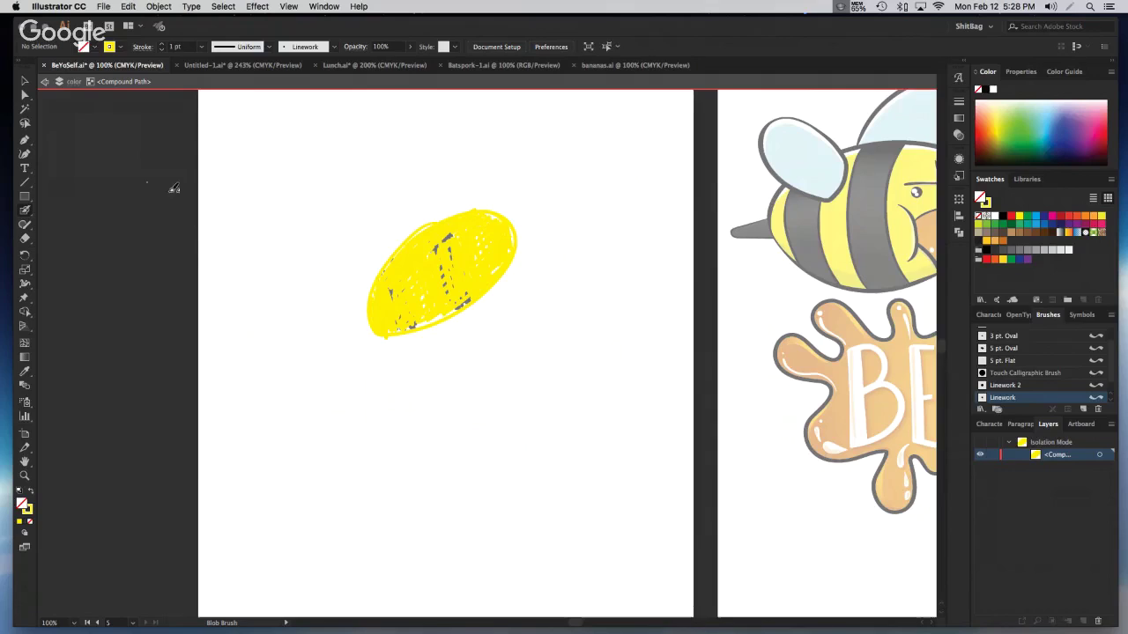
{"action": "key", "text": "v"}
{"action": "double_click", "coordinate": [399, 208]}
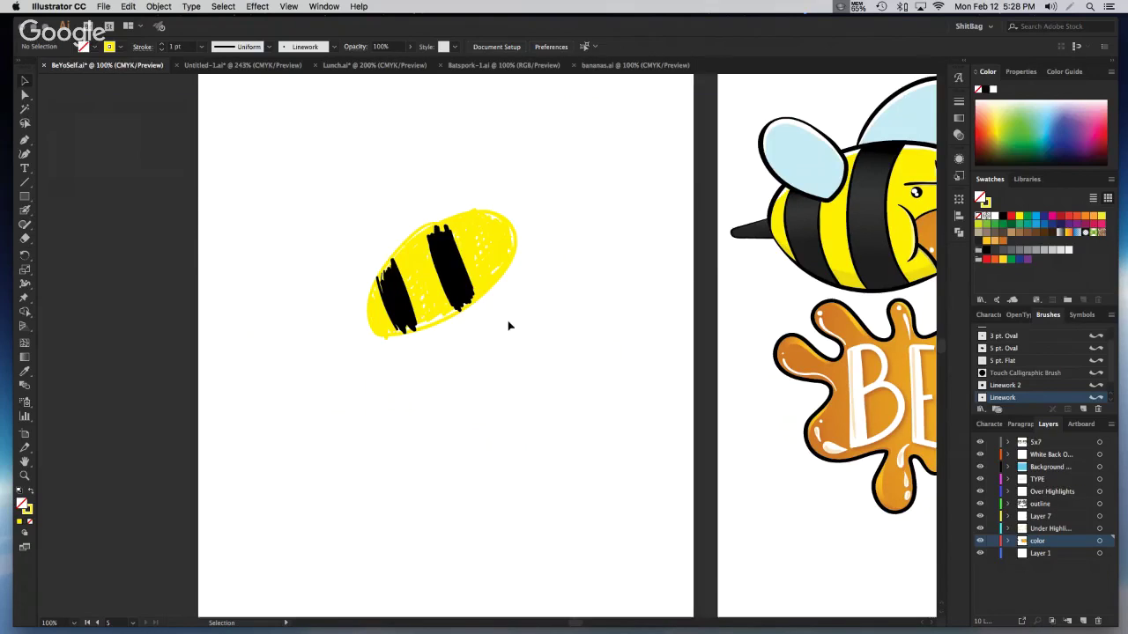
Shift the yellow body shape slightly behind the stripes and select the black stripe nearer its upper end separately
{"action": "left_click", "coordinate": [502, 249]}
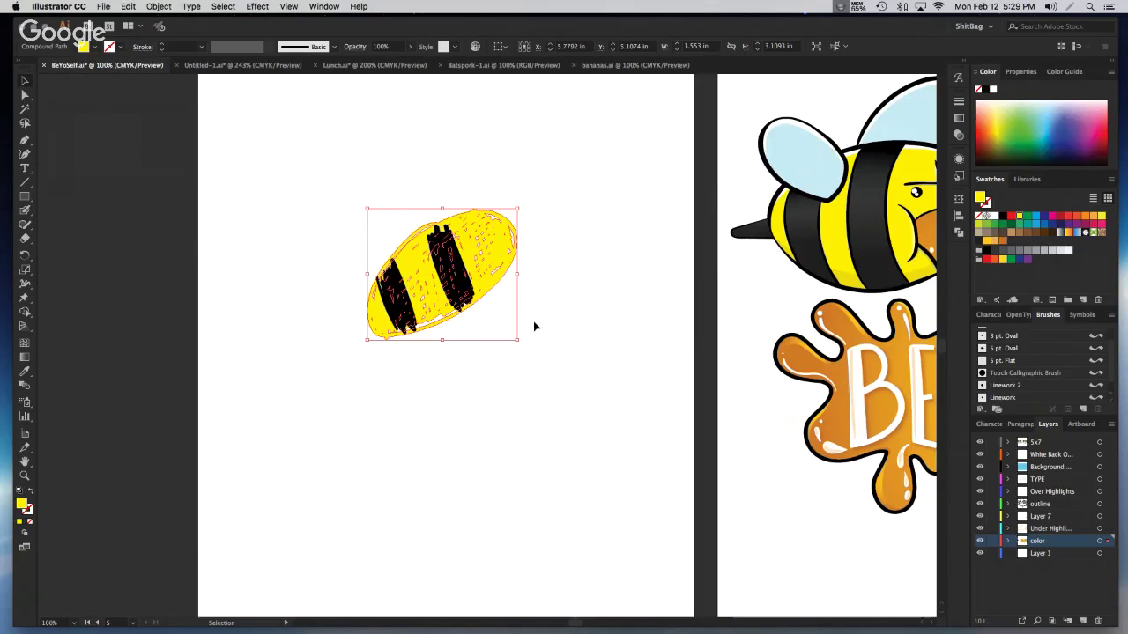
{"action": "mouse_move", "coordinate": [484, 255]}
{"action": "left_mouse_down"}
{"action": "mouse_move", "coordinate": [504, 288]}
{"action": "mouse_move", "coordinate": [486, 253]}
{"action": "left_mouse_up"}
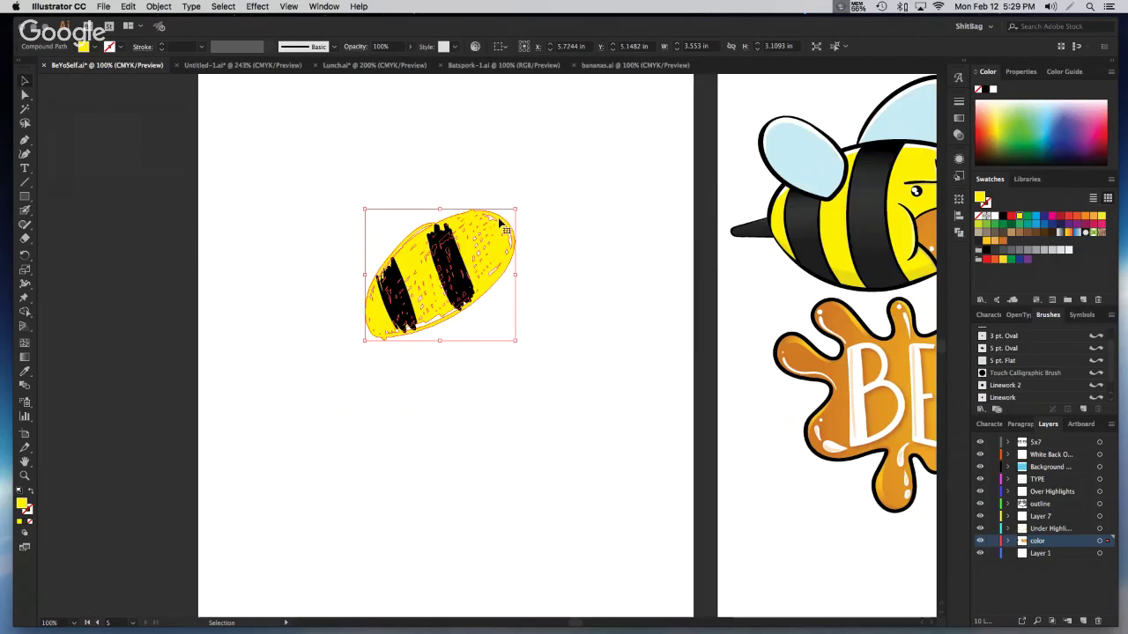
{"action": "left_click", "coordinate": [509, 269]}
{"action": "left_click", "coordinate": [451, 281]}
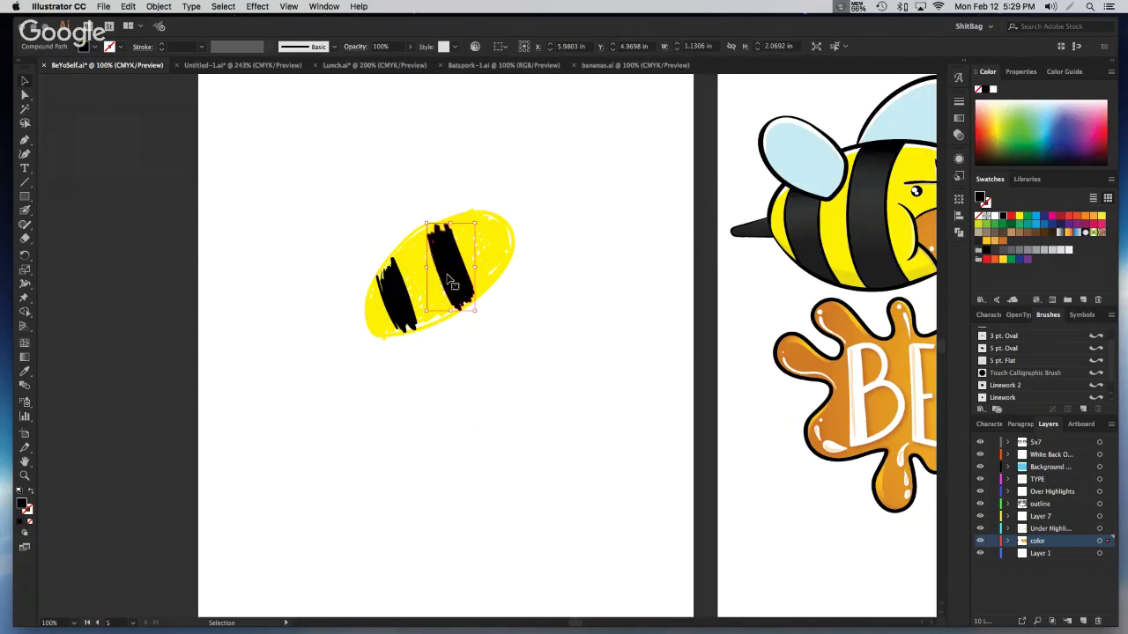
{"action": "left_click", "coordinate": [410, 344]}
Isolate the yellow body shape and try to paint inside it with the Paintbrush
{"action": "double_click", "coordinate": [445, 284]}
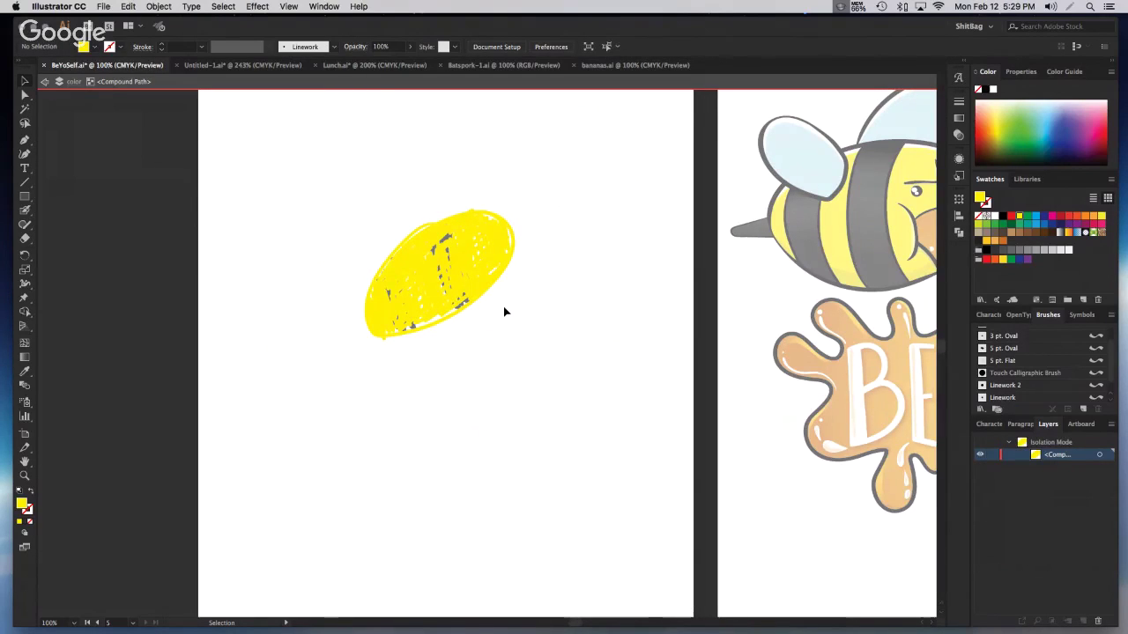
{"action": "key", "text": "b"}
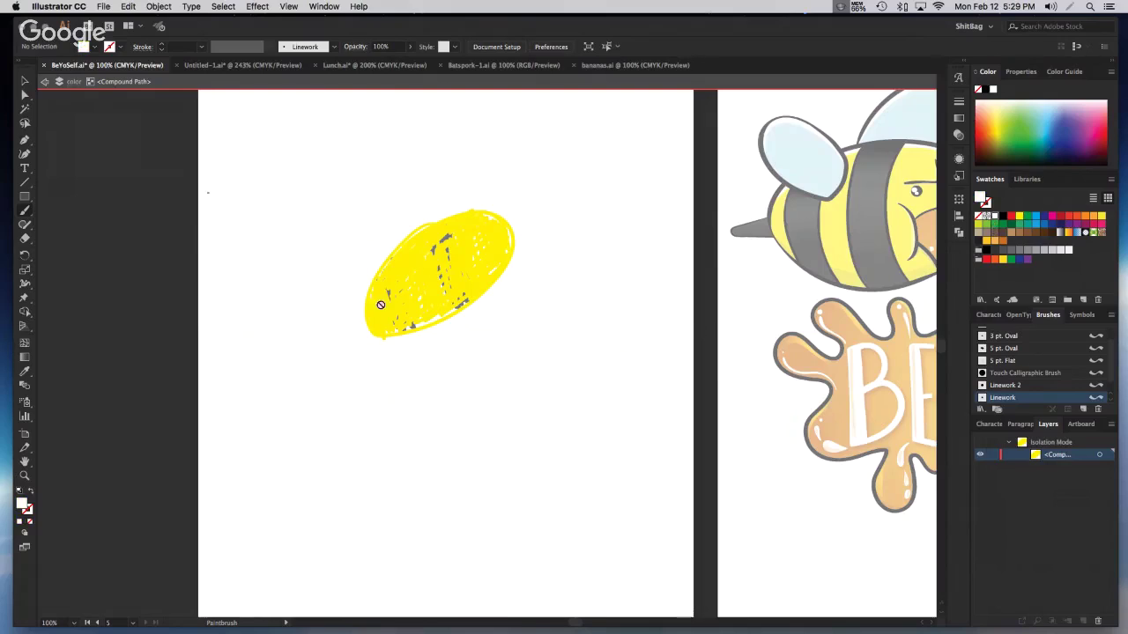
{"action": "key", "text": "v"}
{"action": "left_click", "coordinate": [432, 285]}
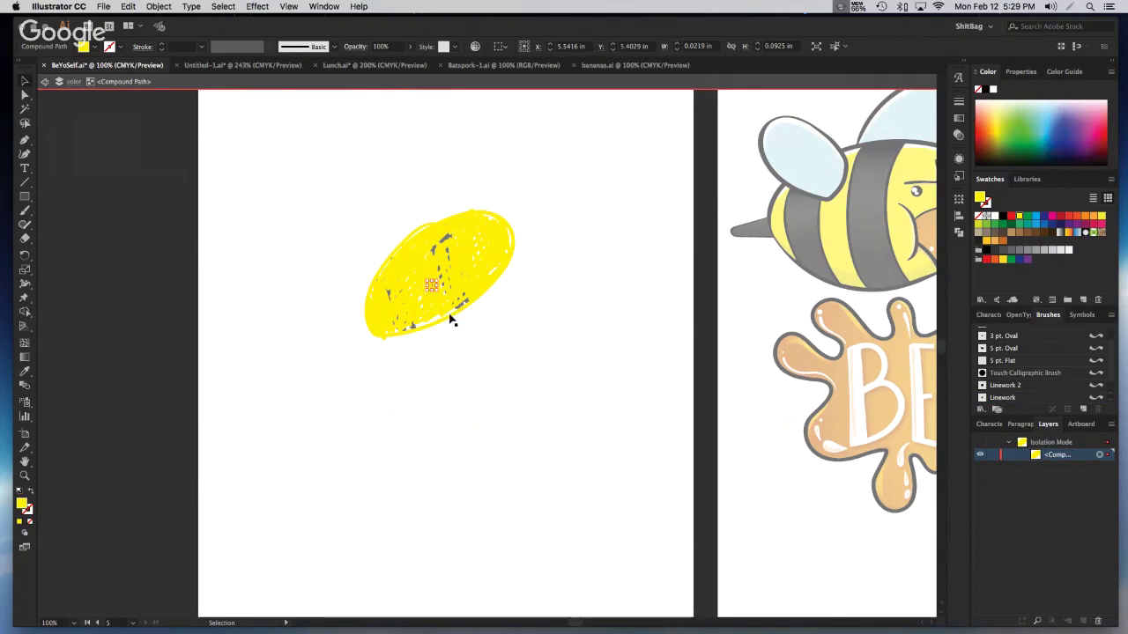
{"action": "key", "text": "b"}
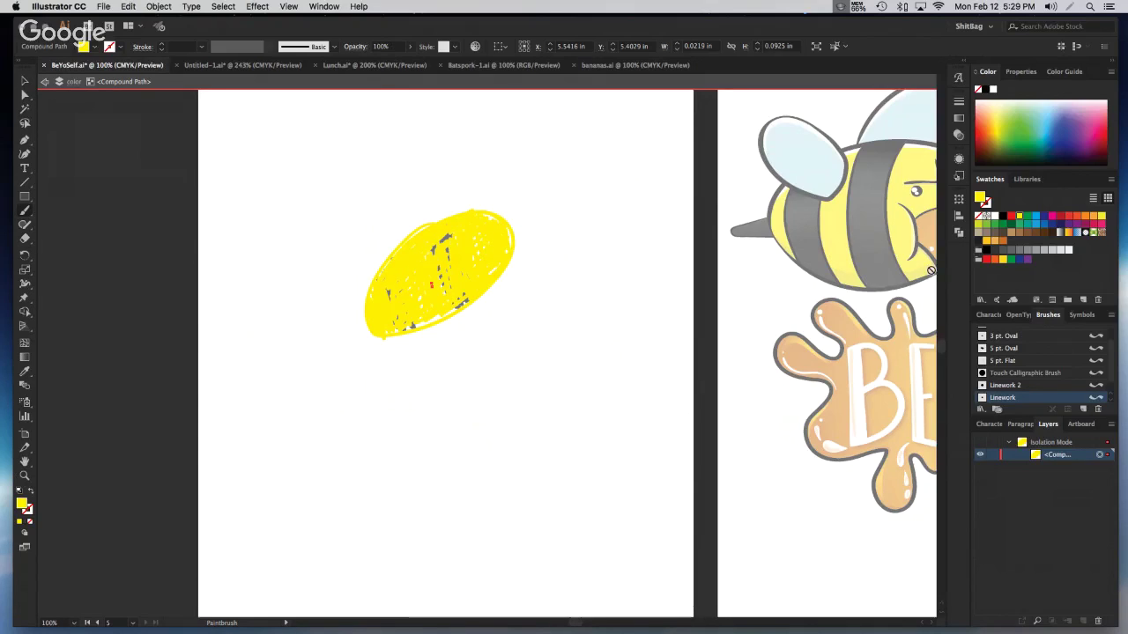
{"action": "left_click", "coordinate": [1067, 443]}
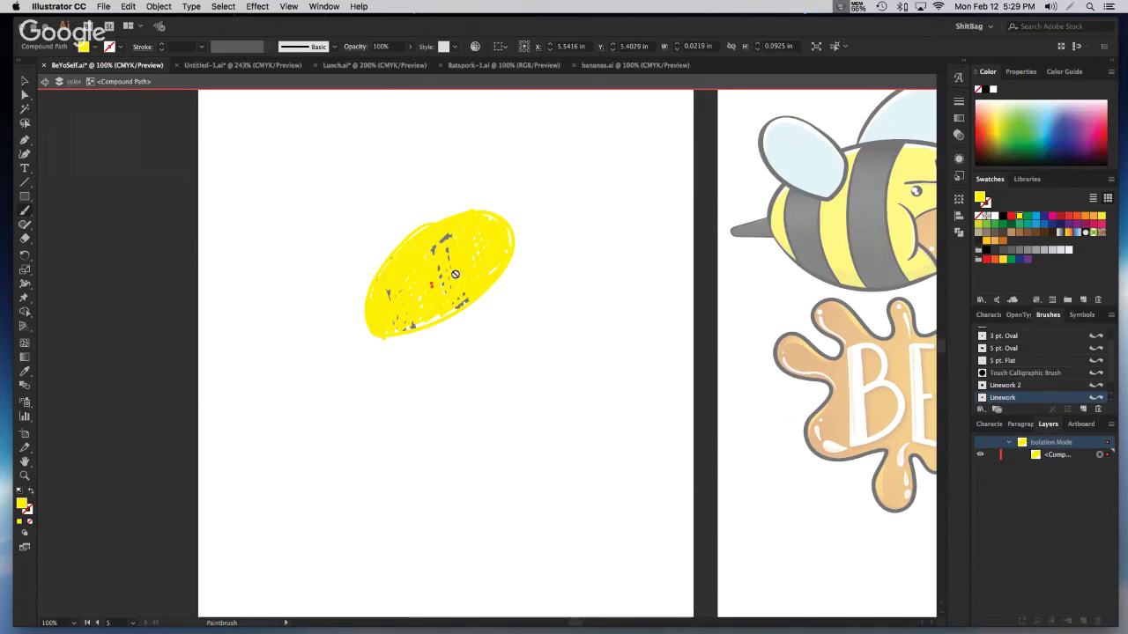
Deselect the small yellow fragment and try to paint white over the isolated body with the Blob Brush
{"action": "key", "text": "shift+b"}
{"action": "key", "text": "b"}
{"action": "key", "text": "shift+b"}
{"action": "key", "text": "super+shift+a"}
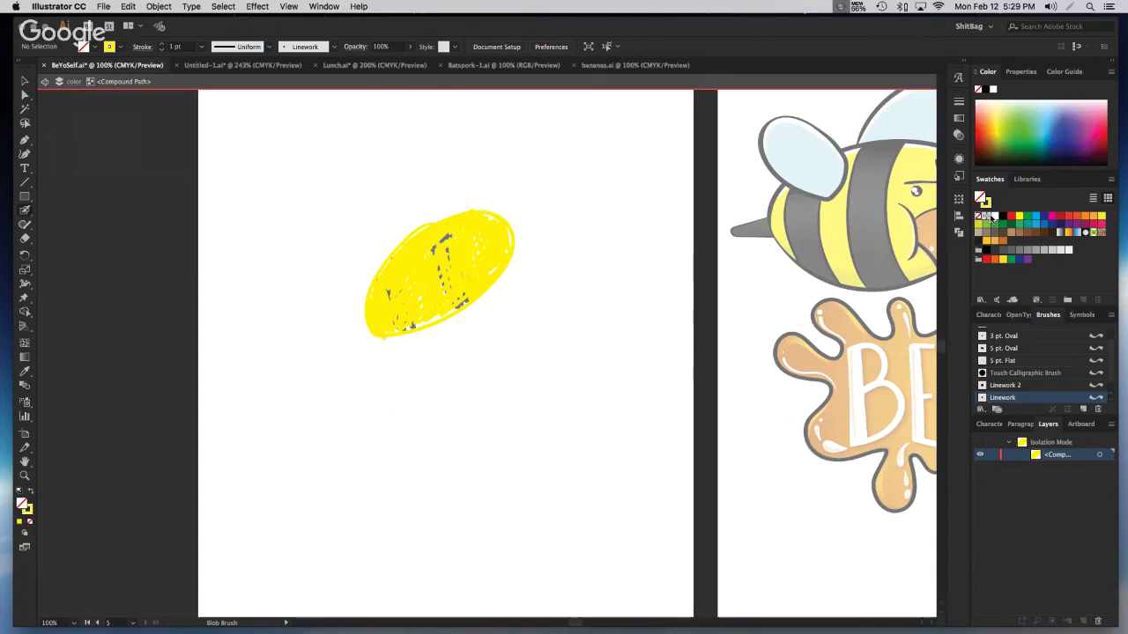
{"action": "left_click", "coordinate": [993, 217]}
{"action": "key", "text": "slash"}
{"action": "left_click", "coordinate": [1071, 445]}
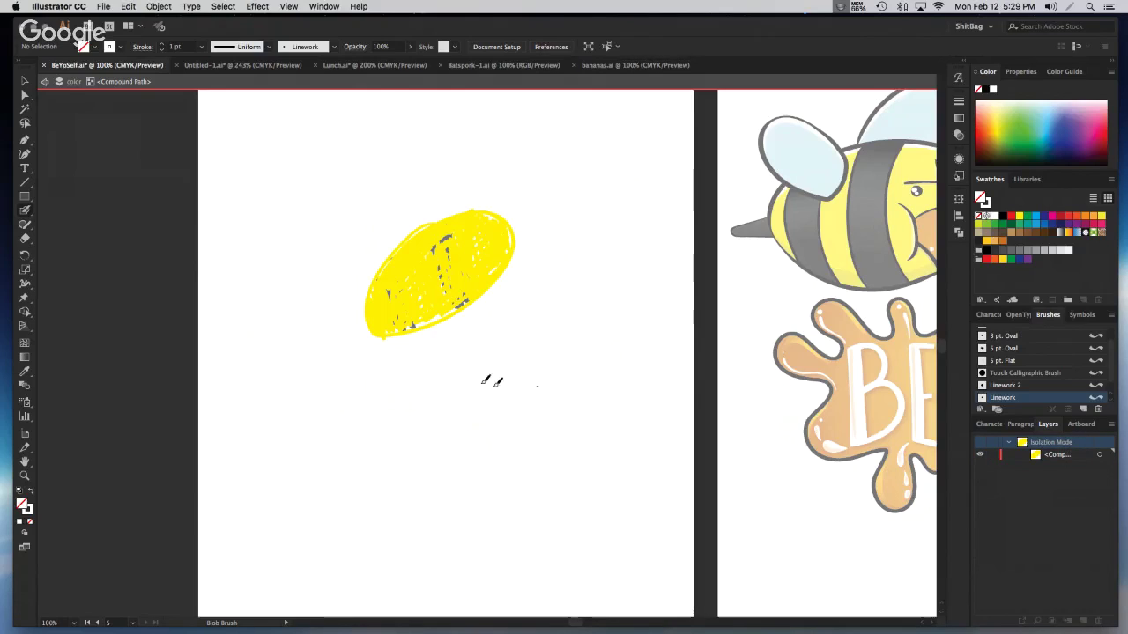
{"action": "left_click_drag", "start_coordinate": [393, 282], "coordinate": [454, 253]}
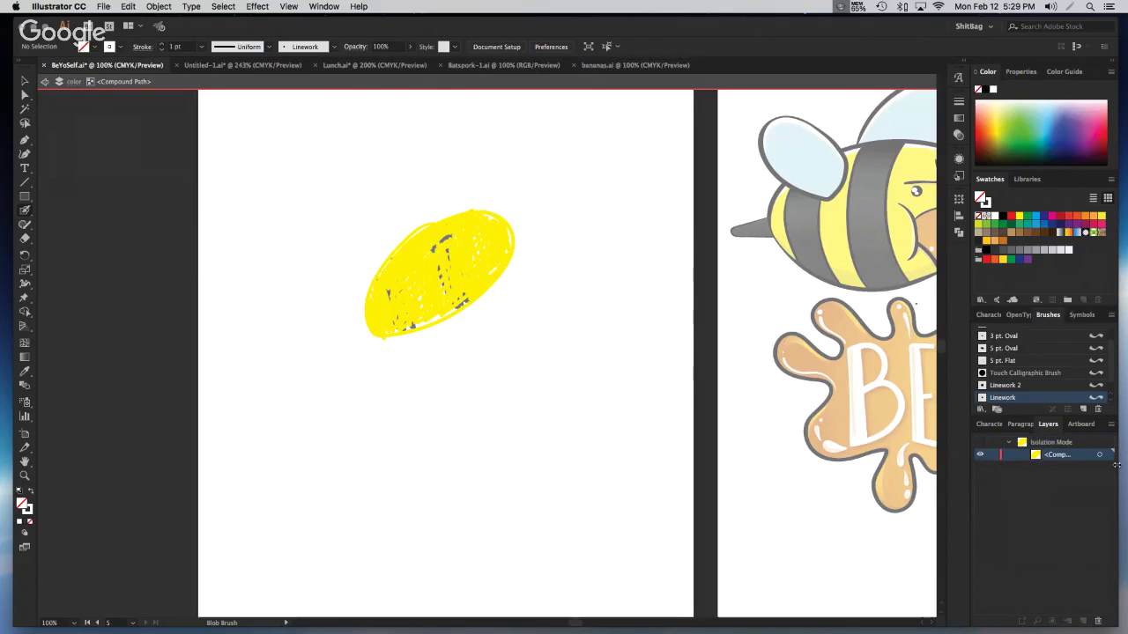
Try a Blob Brush stroke over the isolated body with a white fill, undo it and leave isolation
{"action": "left_click", "coordinate": [993, 216]}
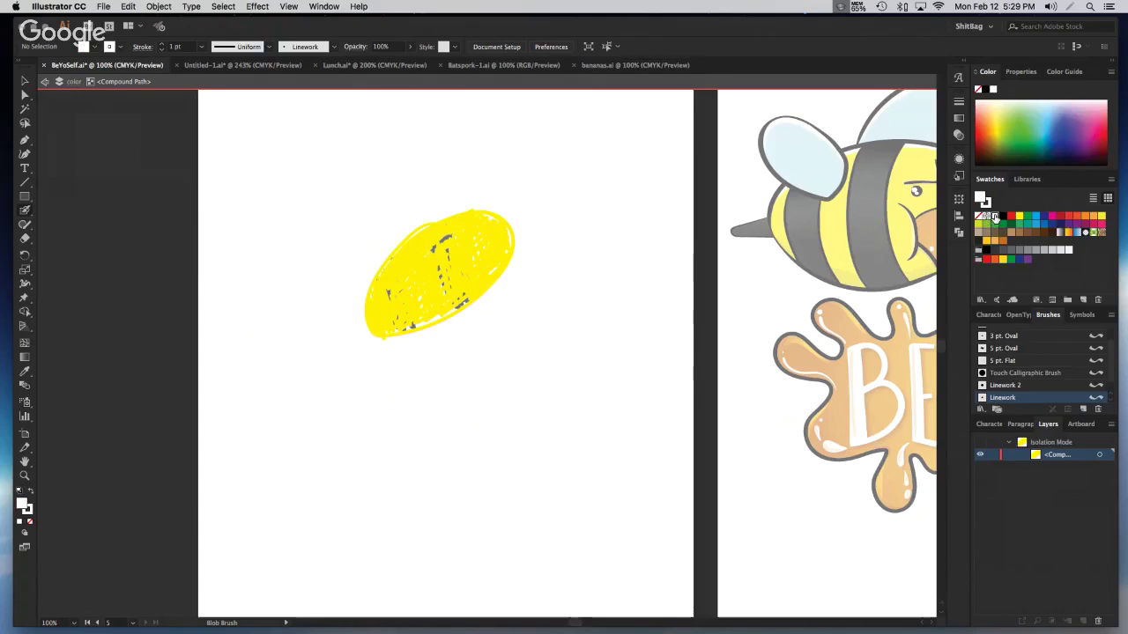
{"action": "left_click_drag", "start_coordinate": [387, 307], "coordinate": [511, 169]}
{"action": "key", "text": "super+z"}
{"action": "key", "text": "v"}
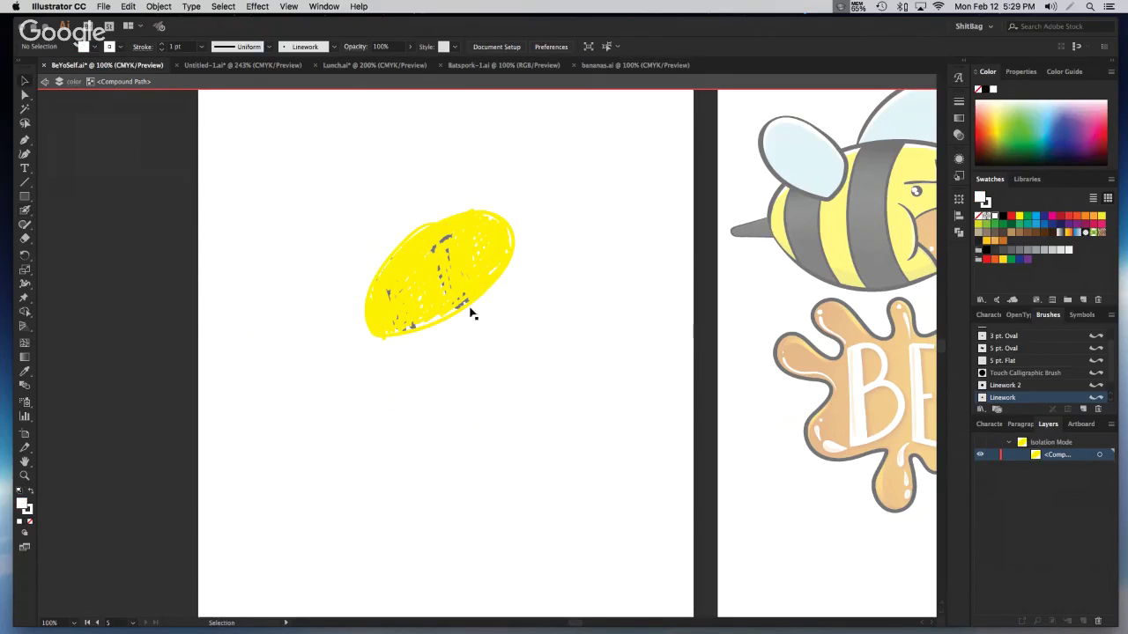
{"action": "double_click", "coordinate": [502, 341]}
Isolate the yellow body shape, try a white Blob Brush stroke over it and leave isolation
{"action": "double_click", "coordinate": [477, 241]}
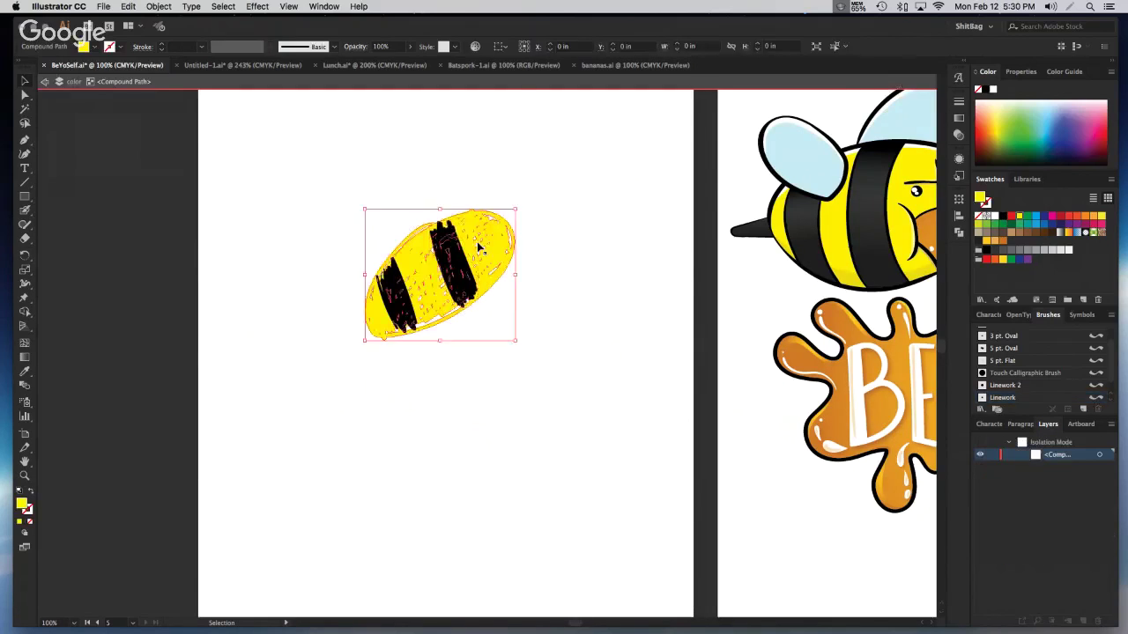
{"action": "left_click", "coordinate": [994, 216]}
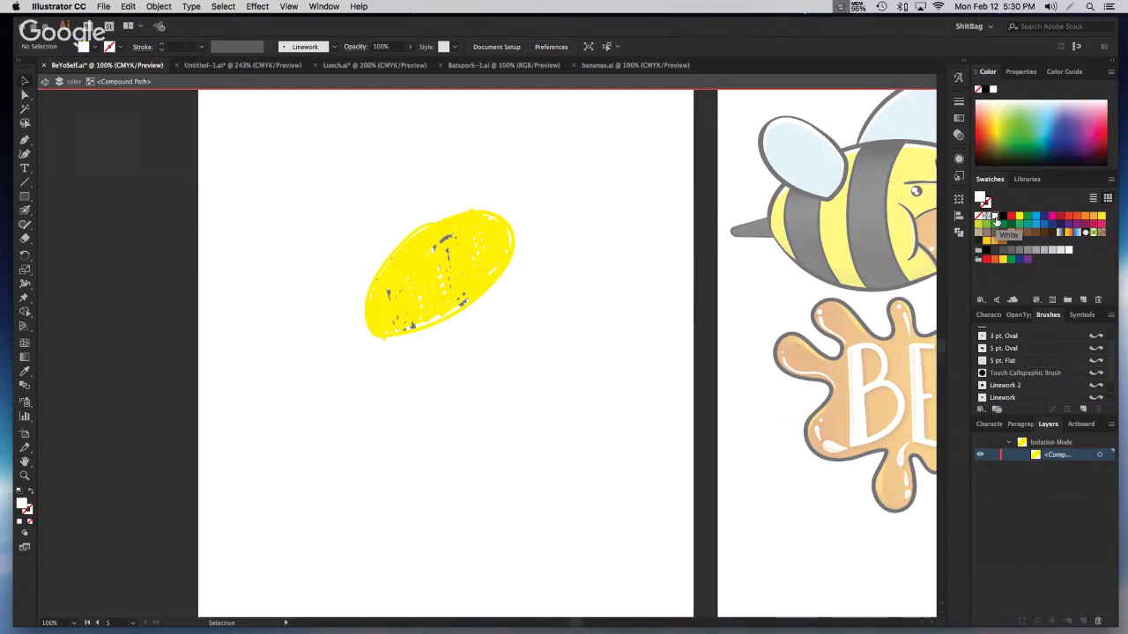
{"action": "key", "text": "shift+b"}
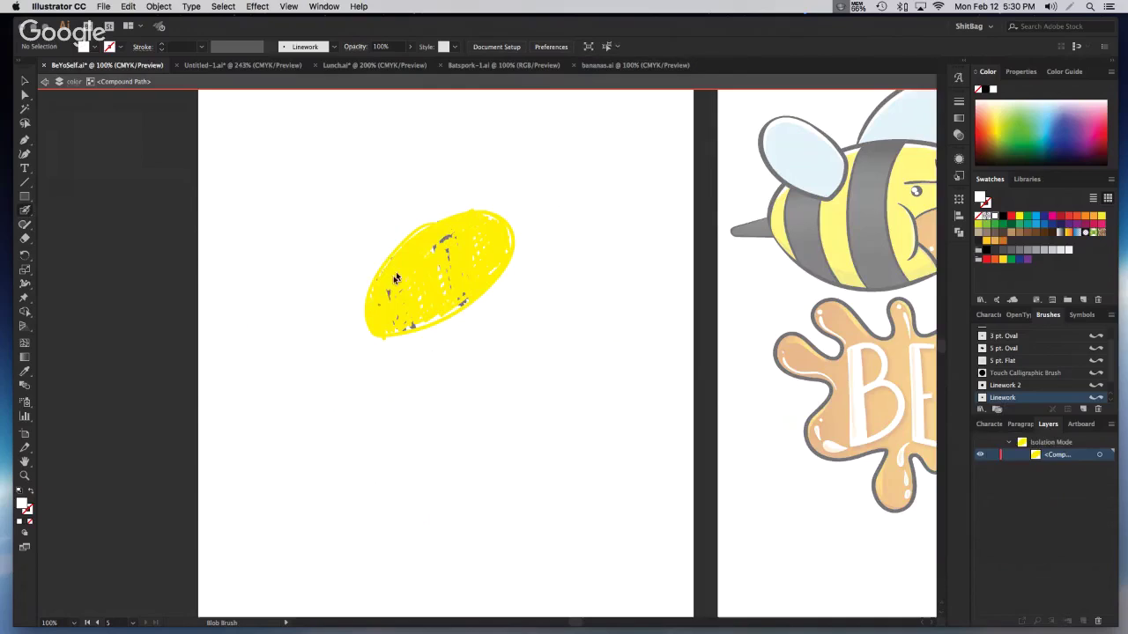
{"action": "left_click_drag", "start_coordinate": [379, 308], "coordinate": [461, 239]}
{"action": "key", "text": "shift+x"}
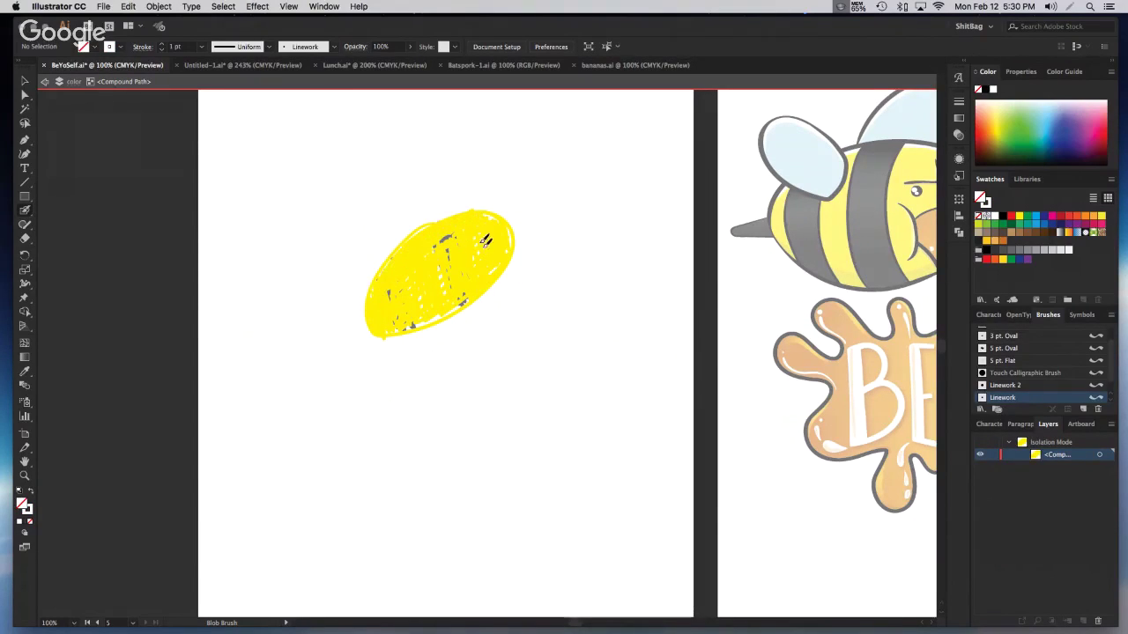
{"action": "key", "text": "v"}
{"action": "double_click", "coordinate": [556, 320]}
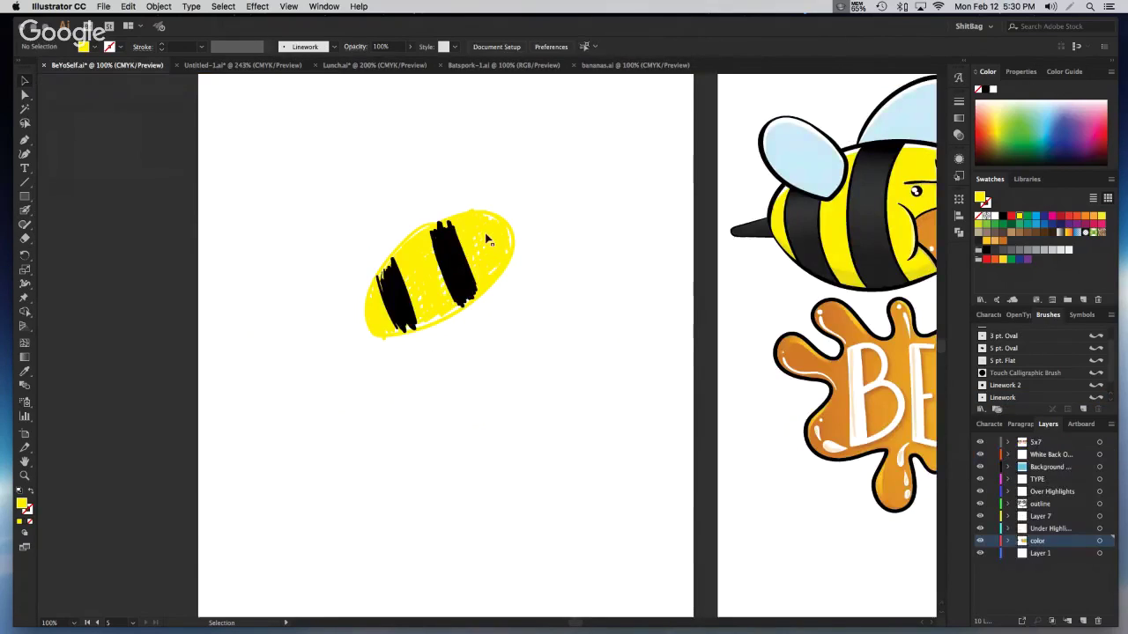
Isolate the yellow body shape again and prepare the Blob Brush with white as the stroke color and no fill
{"action": "left_click", "coordinate": [488, 240]}
{"action": "left_click_drag", "start_coordinate": [291, 136], "coordinate": [469, 328]}
{"action": "left_click", "coordinate": [511, 227]}
{"action": "double_click", "coordinate": [507, 256]}
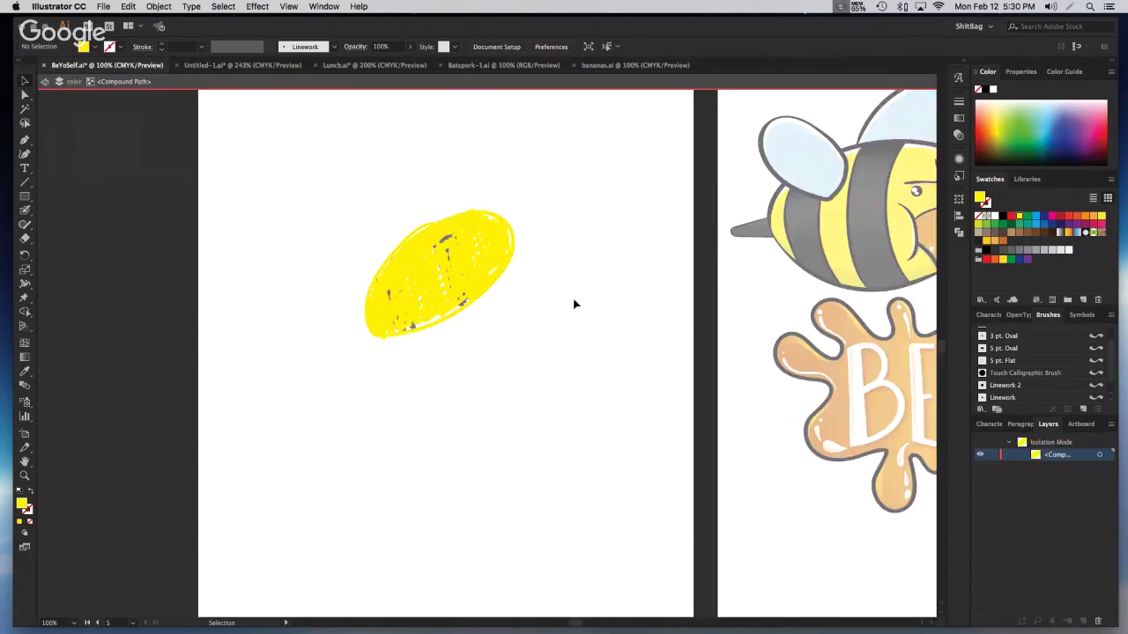
{"action": "left_click", "coordinate": [994, 217]}
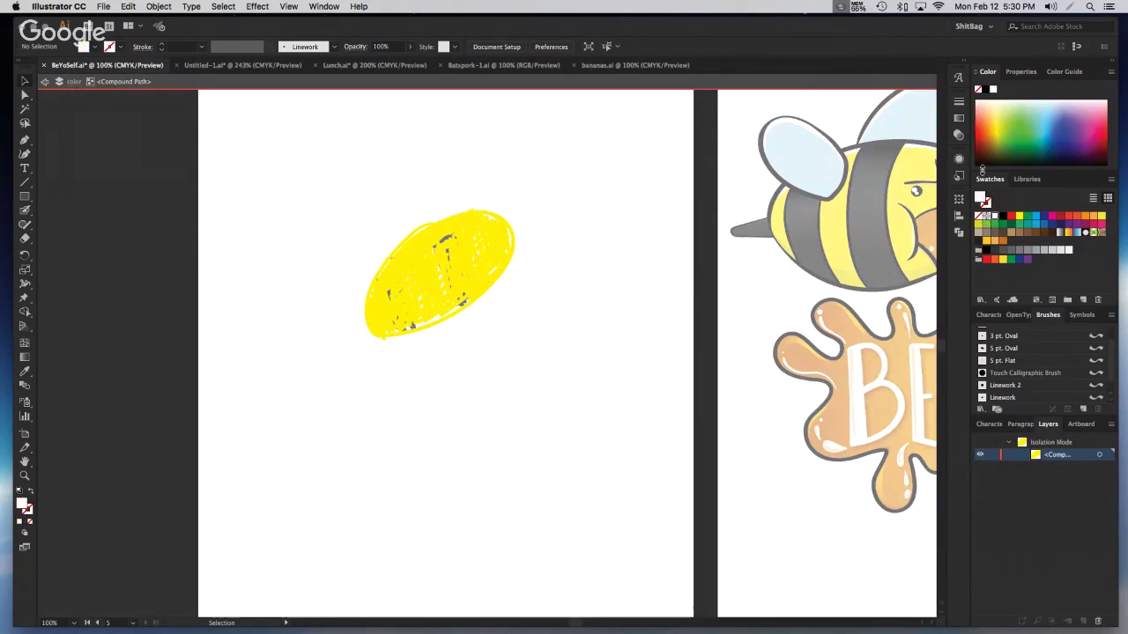
{"action": "key", "text": "shift+b"}
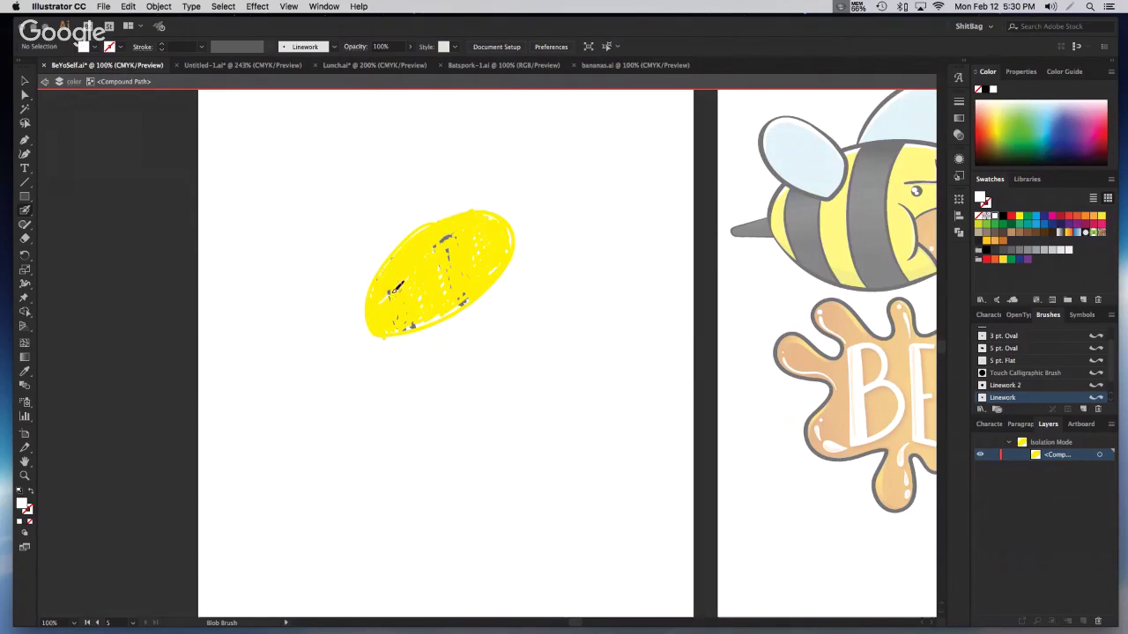
{"action": "key", "text": "shift+x"}
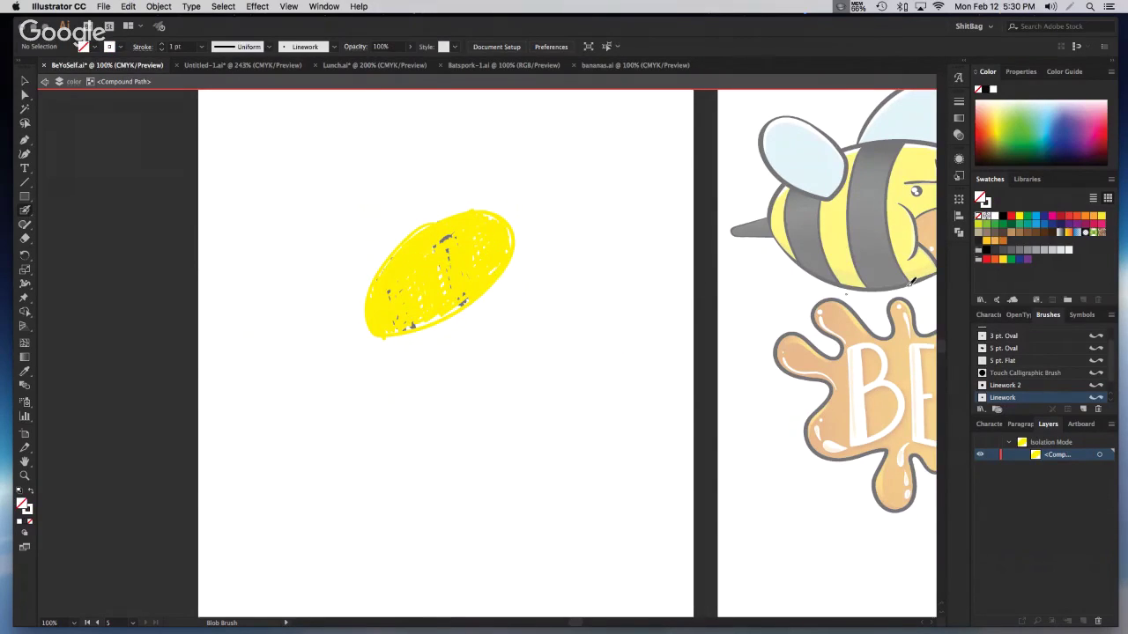
Paint Blob Brush strokes over the isolated yellow body and out past its upper edge, and leave isolation
{"action": "left_click", "coordinate": [1052, 443]}
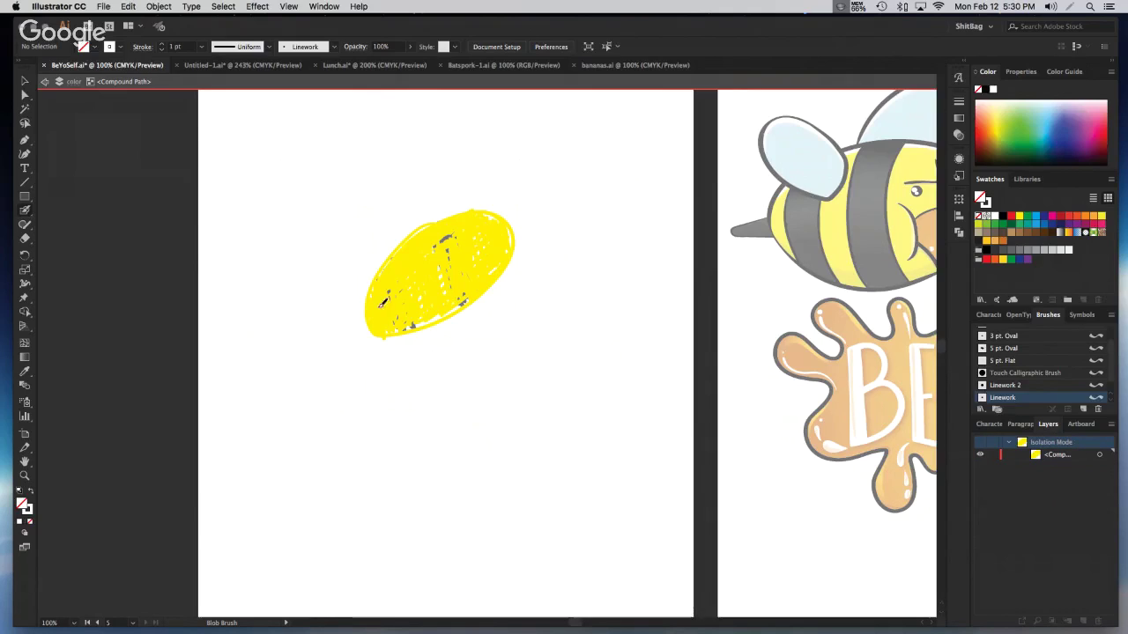
{"action": "mouse_move", "coordinate": [380, 303]}
{"action": "left_mouse_down"}
{"action": "mouse_move", "coordinate": [451, 238]}
{"action": "mouse_move", "coordinate": [484, 234]}
{"action": "left_mouse_up"}
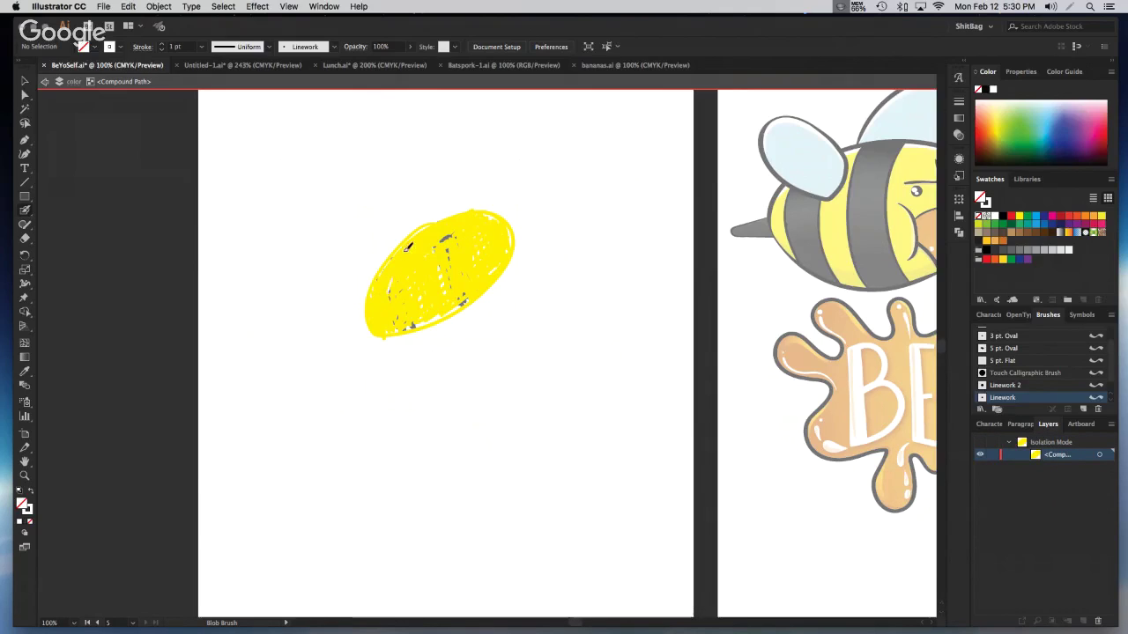
{"action": "left_click_drag", "start_coordinate": [407, 248], "coordinate": [483, 191]}
{"action": "key", "text": "Escape"}
{"action": "key", "text": "v"}
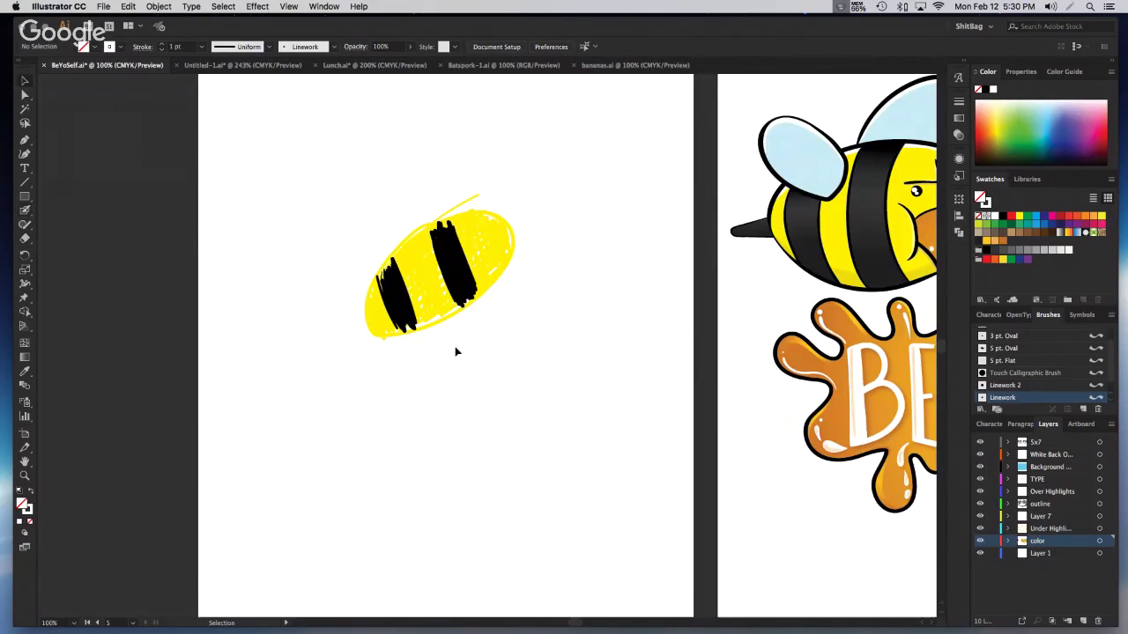
Isolate the black stripe nearer the body's upper end and shift its position over the yellow body
{"action": "left_click", "coordinate": [456, 282]}
{"action": "left_click", "coordinate": [399, 310]}
{"action": "left_click", "coordinate": [461, 373]}
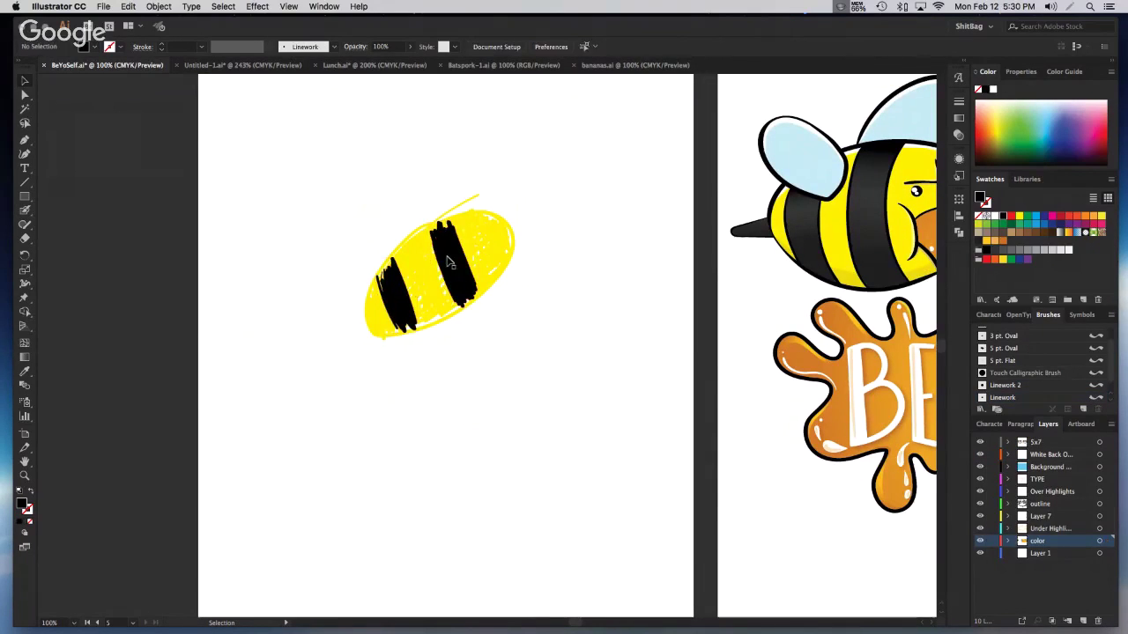
{"action": "double_click", "coordinate": [451, 267]}
{"action": "left_click_drag", "start_coordinate": [456, 282], "coordinate": [487, 265]}
{"action": "double_click", "coordinate": [511, 347]}
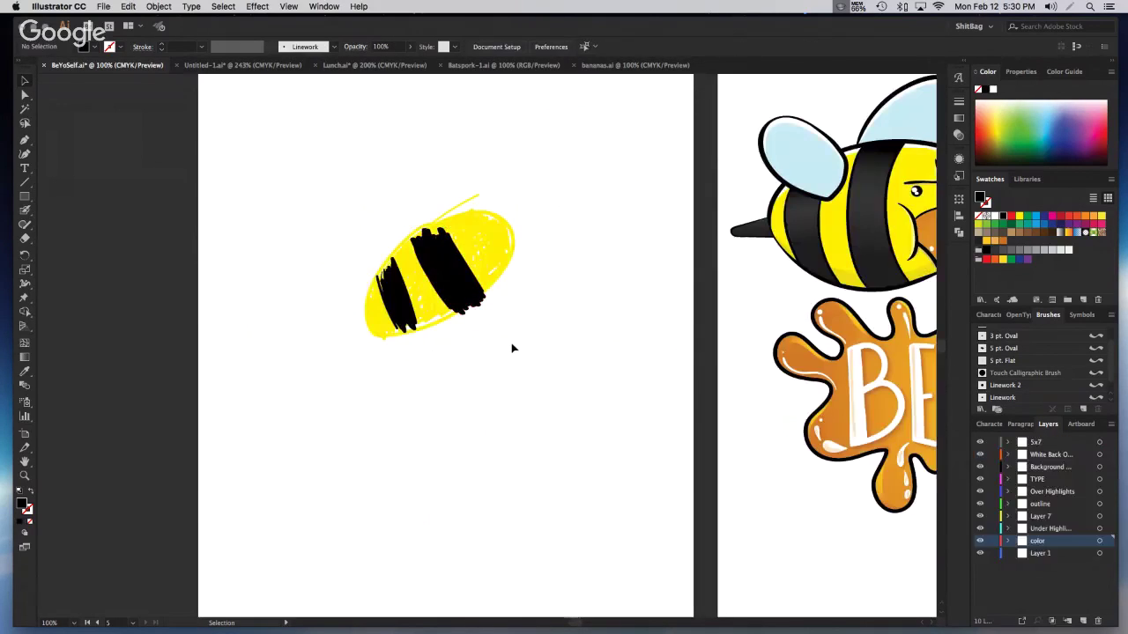
{"action": "key", "text": "super+z"}
{"action": "key", "text": "super+z"}
{"action": "left_click", "coordinate": [502, 360]}
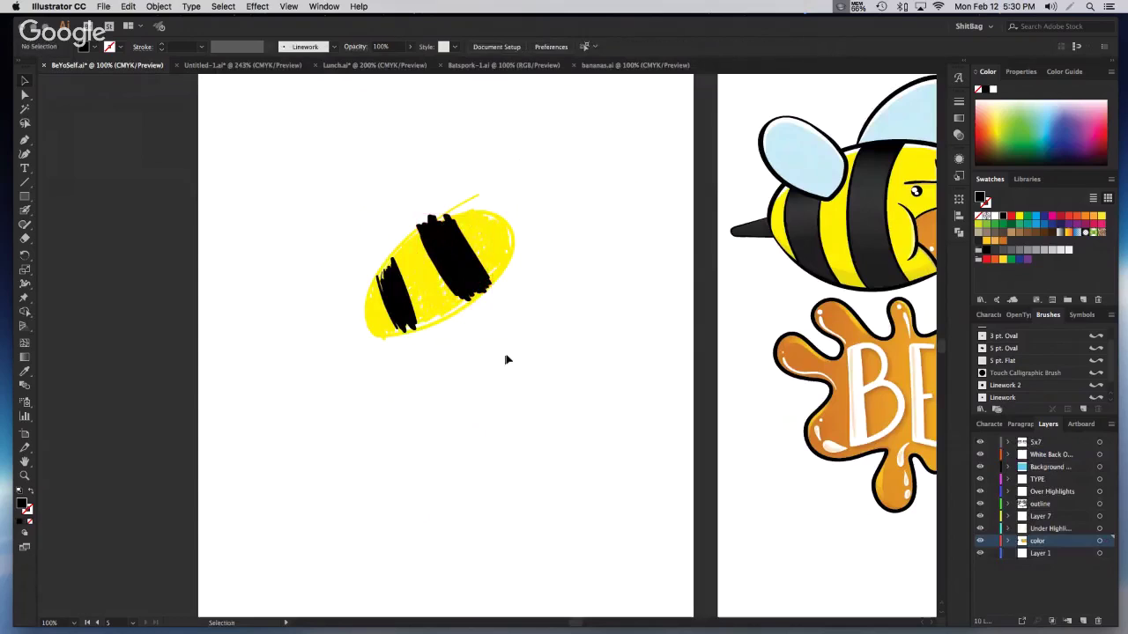
Select the left finished bee's yellow body group and pick out its lower shadow shape individually with Direct Selection
{"action": "key", "text": "super+minus"}
{"action": "key", "text": "super+minus"}
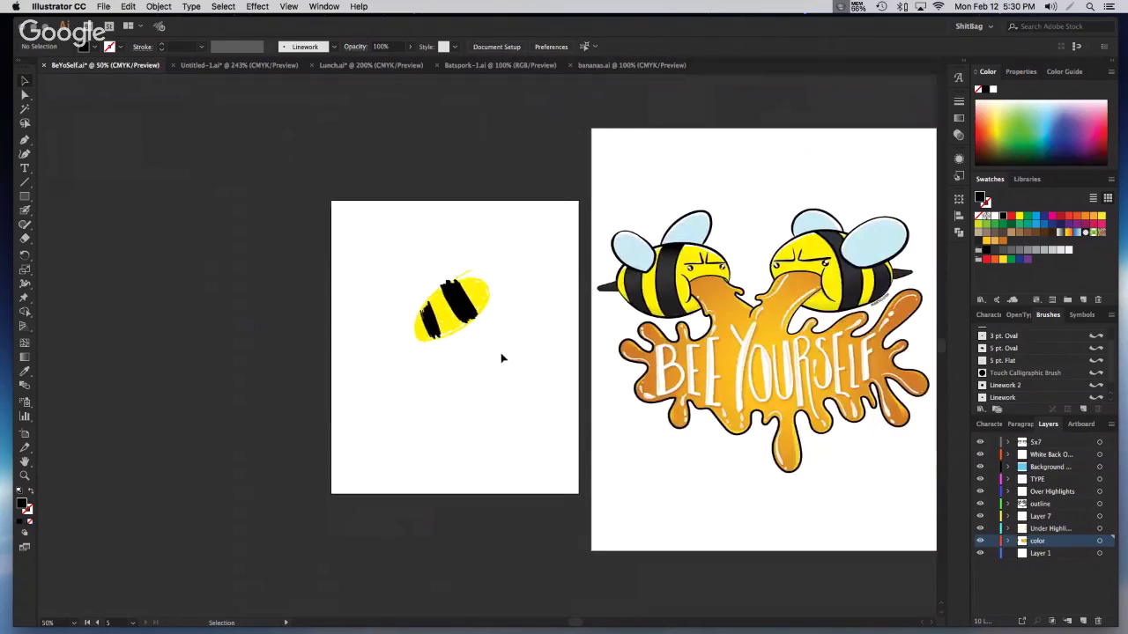
{"action": "scroll", "coordinate": [503, 358], "scroll_direction": "left", "scroll_amount": 5}
{"action": "scroll", "coordinate": [502, 358], "scroll_direction": "right", "scroll_amount": 2}
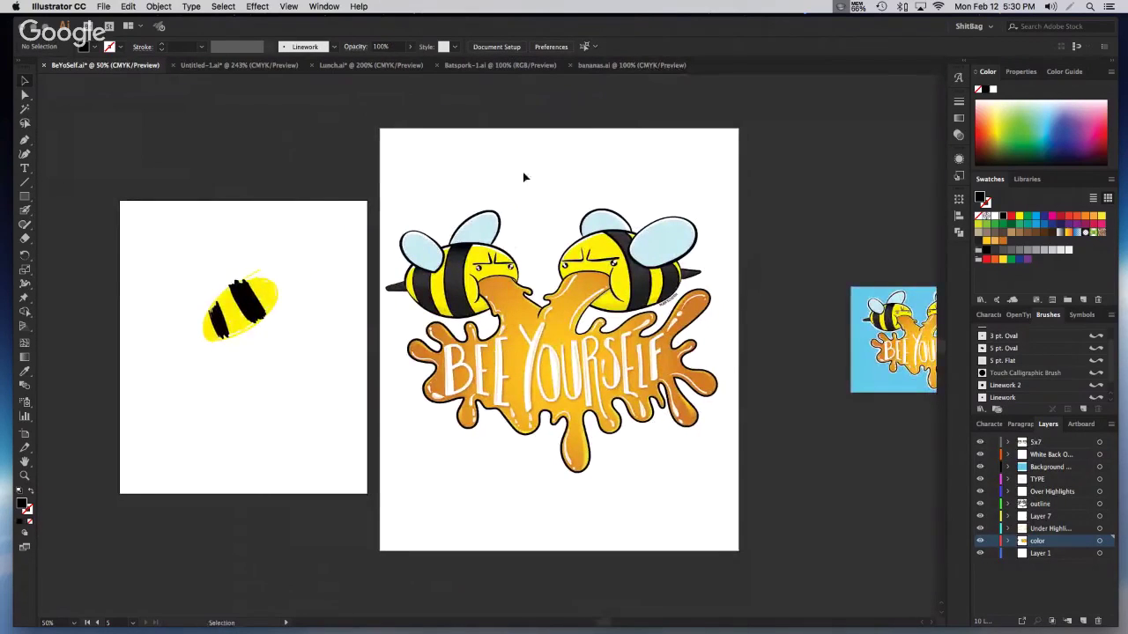
{"action": "left_click", "coordinate": [444, 308]}
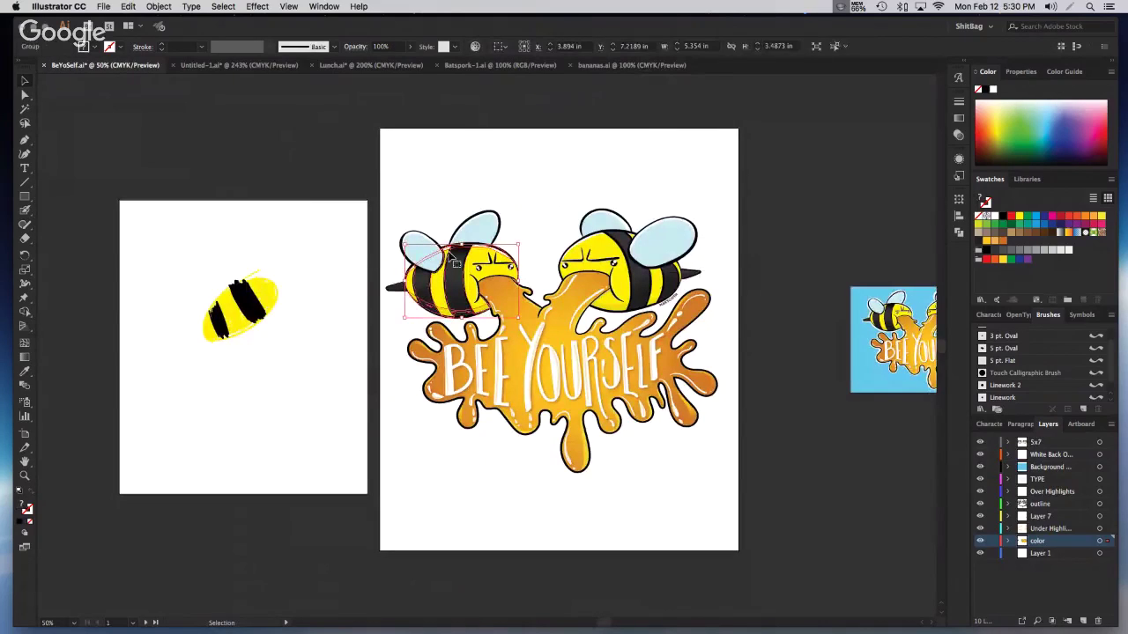
{"action": "key", "text": "z"}
{"action": "left_click_drag", "start_coordinate": [402, 225], "coordinate": [597, 427]}
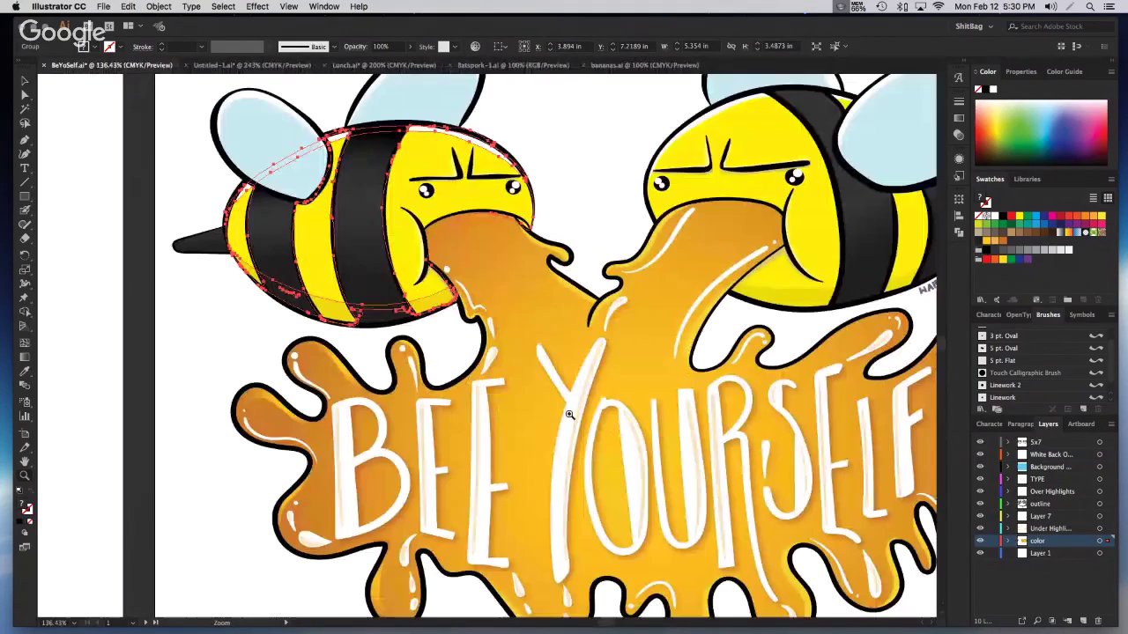
{"action": "key", "text": "a"}
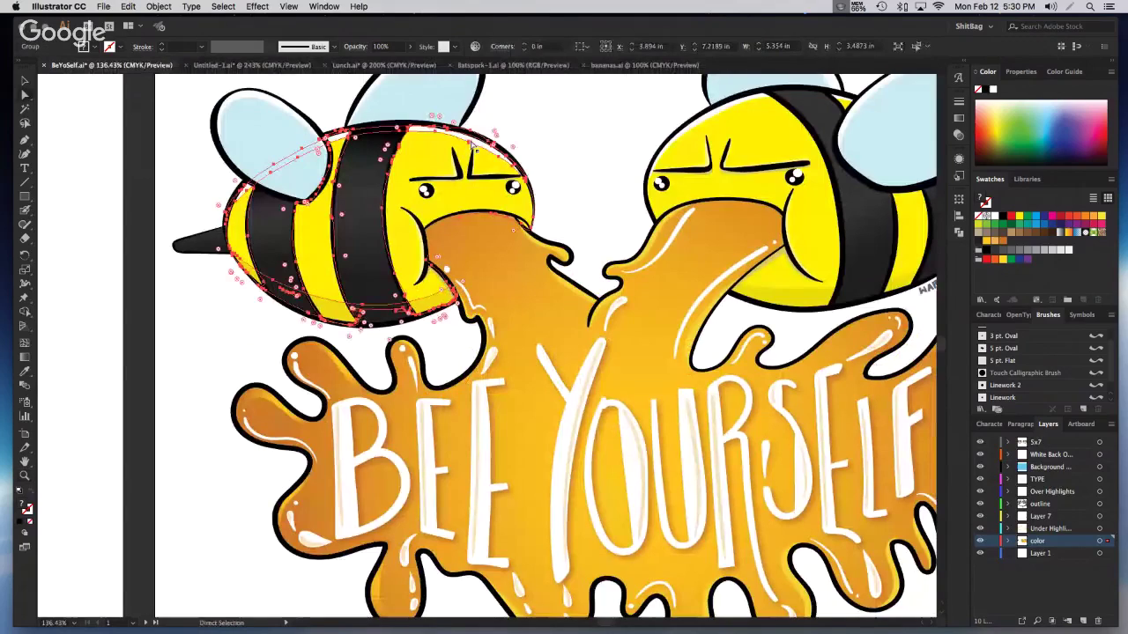
{"action": "left_click", "coordinate": [472, 146]}
{"action": "left_click", "coordinate": [430, 310]}
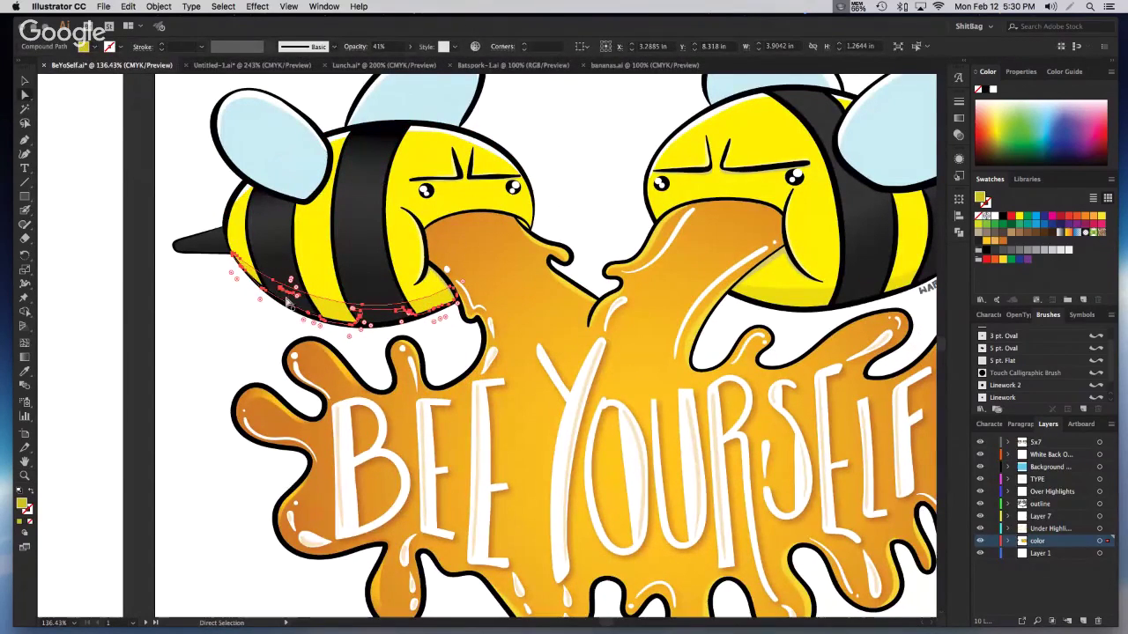
Isolate the left finished bee's yellow body group to inspect its parts and leave isolation
{"action": "key", "text": "v"}
{"action": "double_click", "coordinate": [419, 156]}
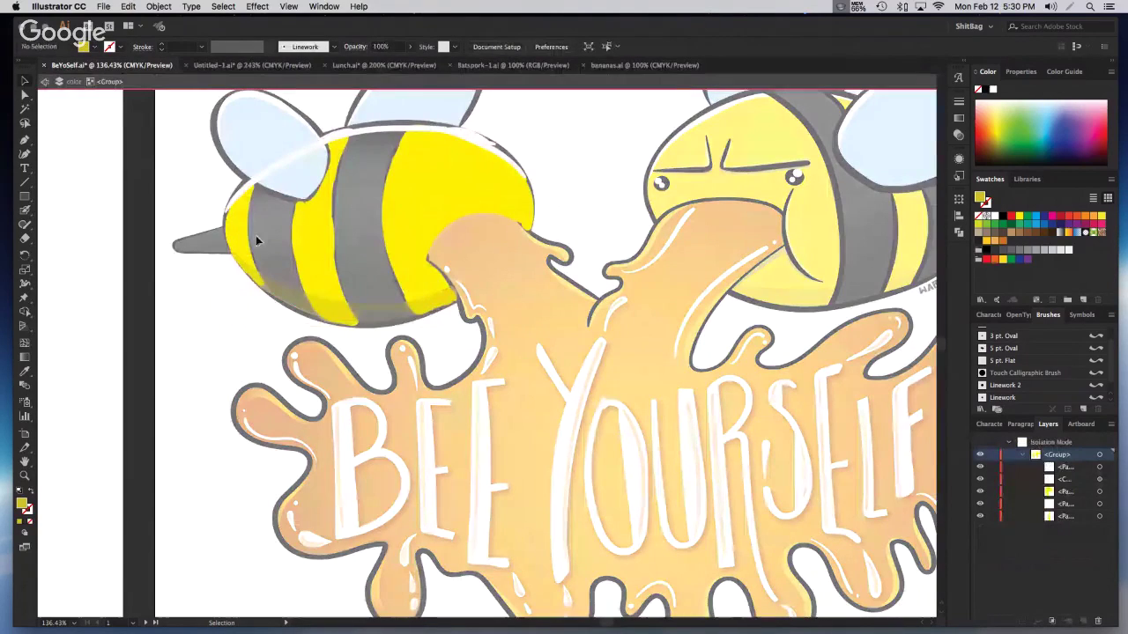
{"action": "double_click", "coordinate": [193, 171]}
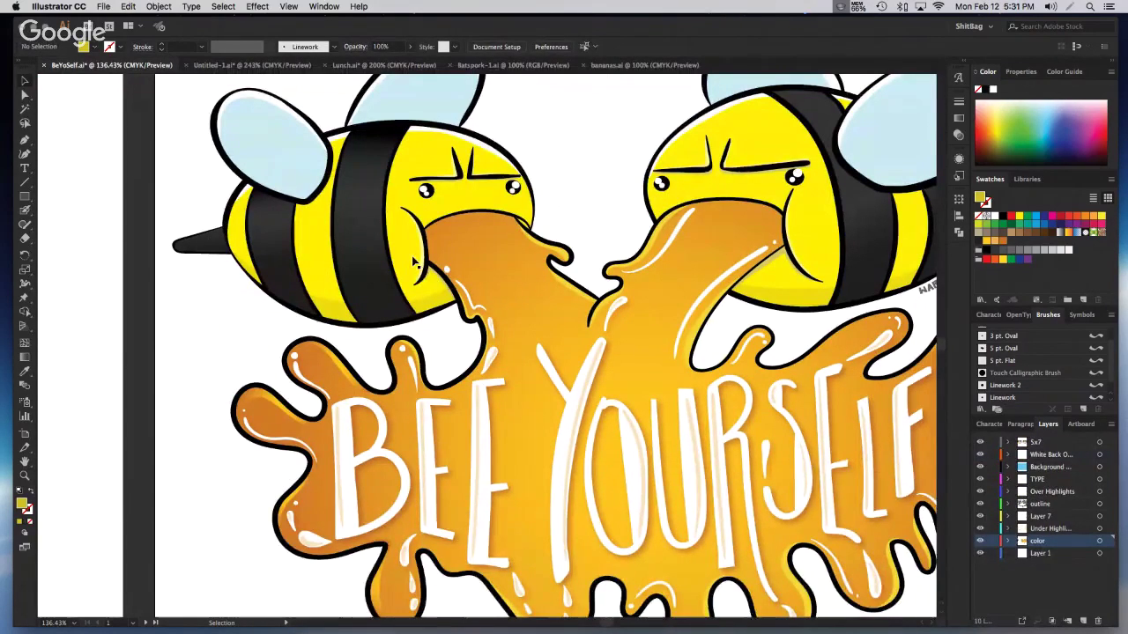
{"action": "scroll", "coordinate": [416, 262], "scroll_direction": "up", "scroll_amount": 3}
{"action": "key", "text": "a"}
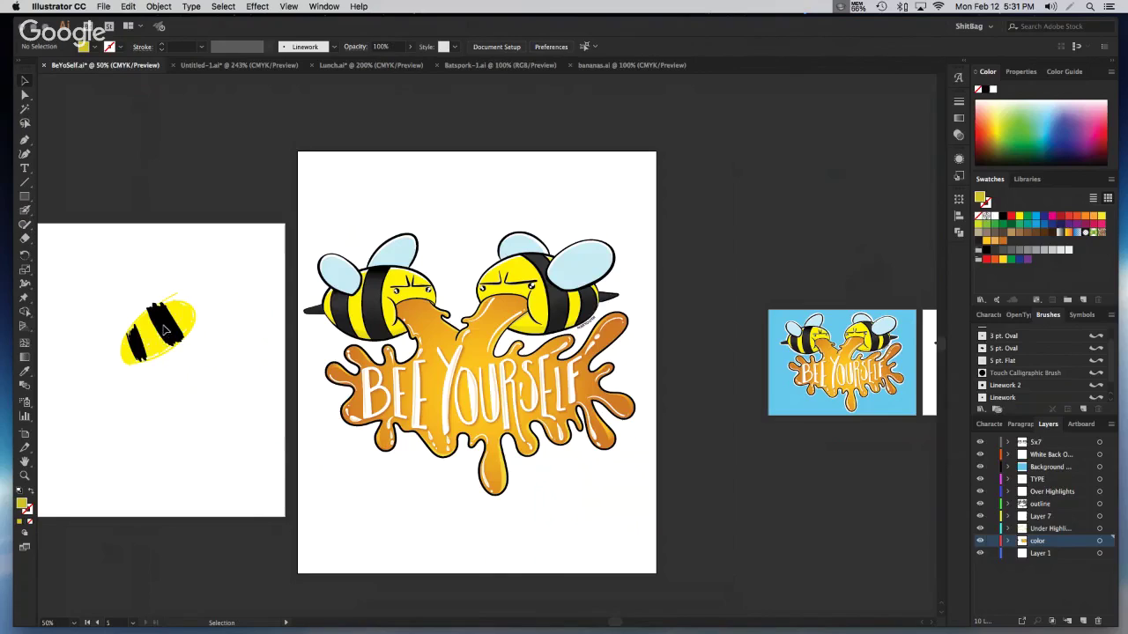
Isolate the simple bee's wider black stripe, step out to the color layer's isolation, select a face highlight on the left bee and exit
{"action": "double_click", "coordinate": [163, 329]}
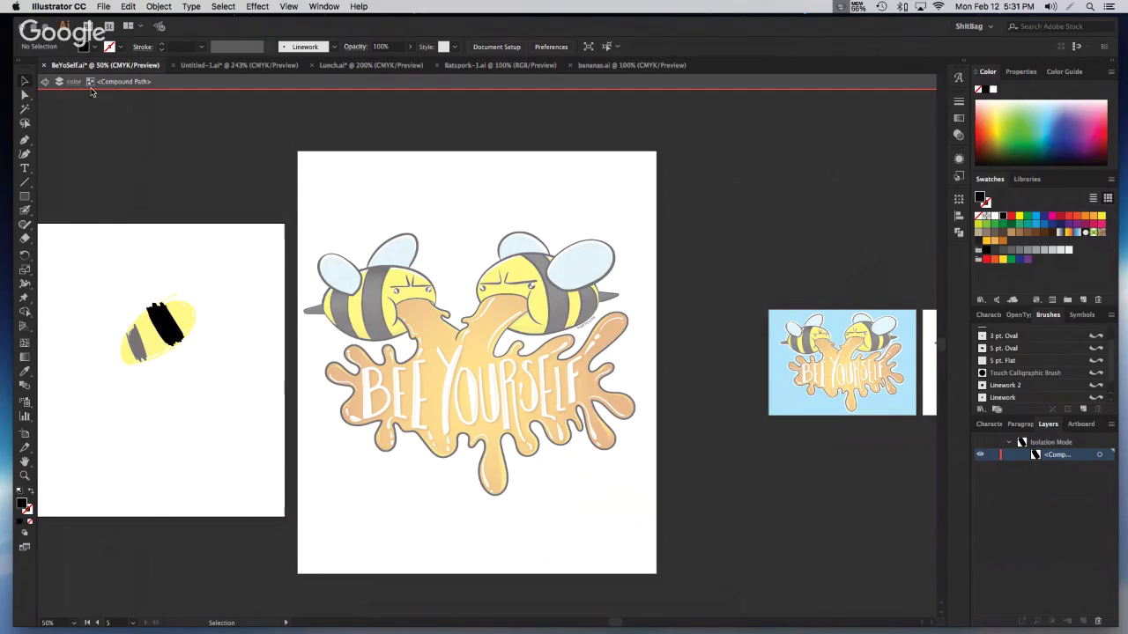
{"action": "left_click", "coordinate": [74, 82]}
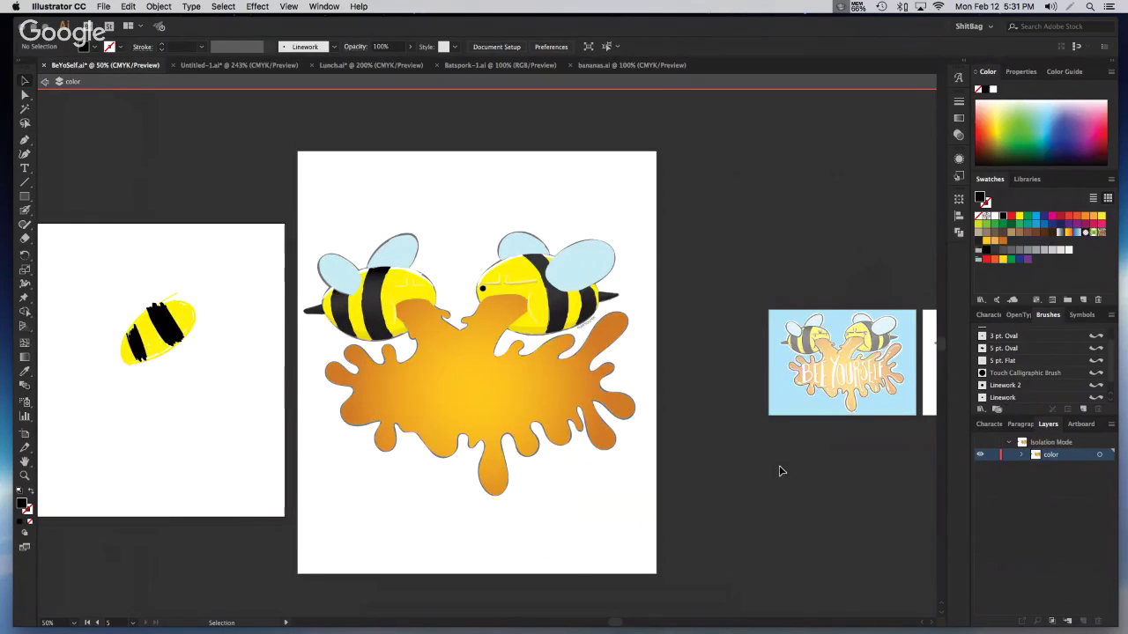
{"action": "left_click", "coordinate": [391, 293]}
{"action": "left_click", "coordinate": [468, 194]}
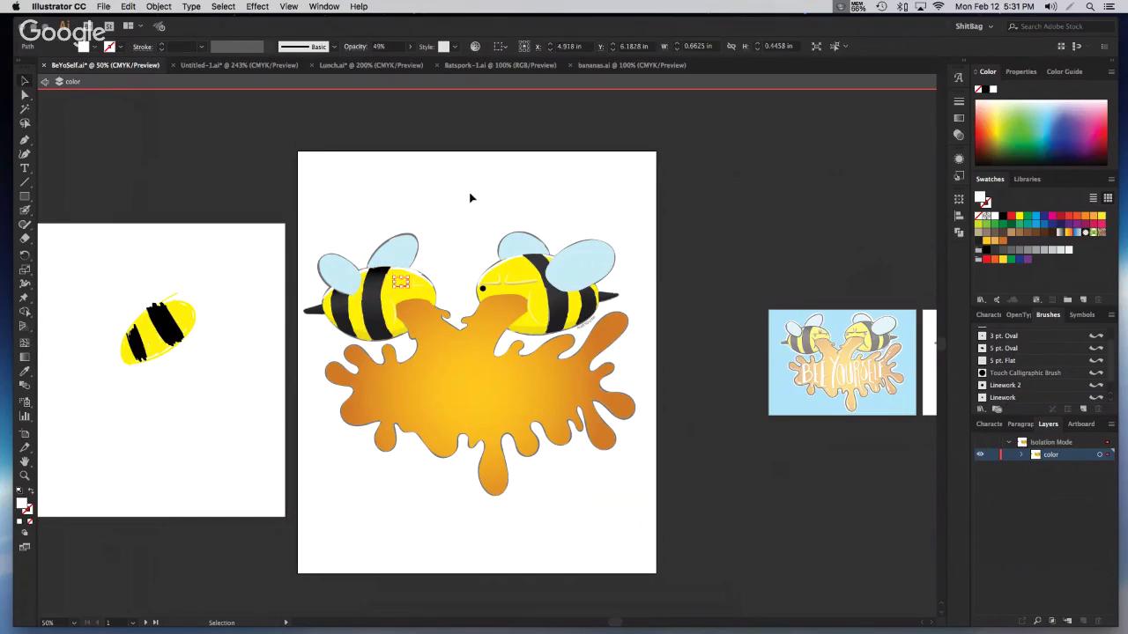
{"action": "double_click", "coordinate": [214, 278]}
Isolate the simple bee's yellow body, step out to its color layer, and repeat the body isolation before exiting
{"action": "left_click", "coordinate": [188, 321]}
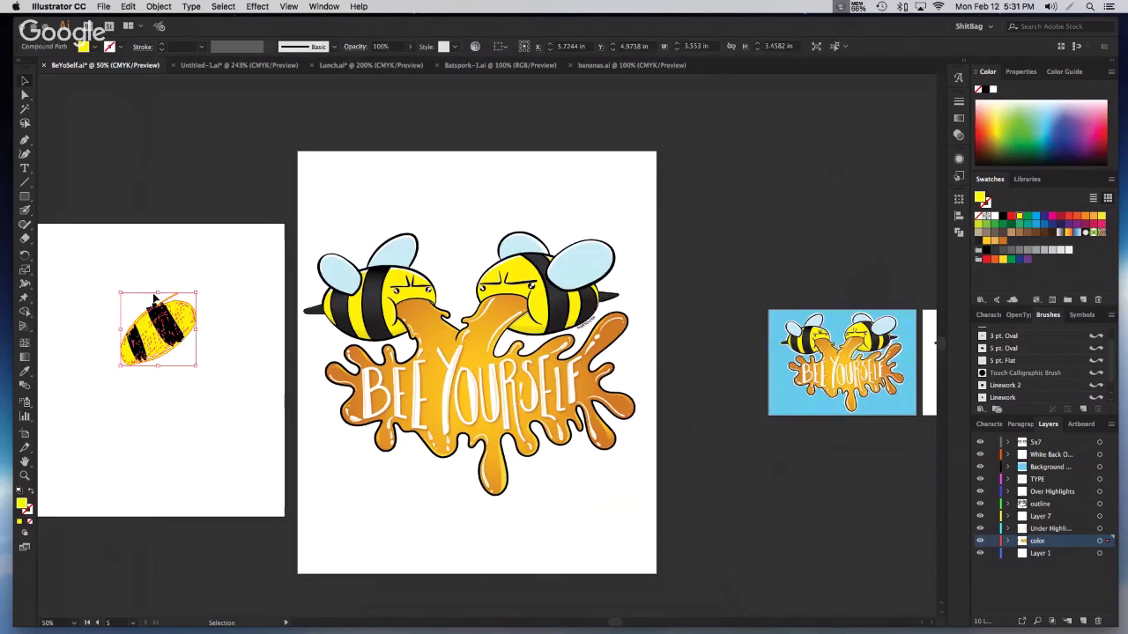
{"action": "double_click", "coordinate": [183, 325]}
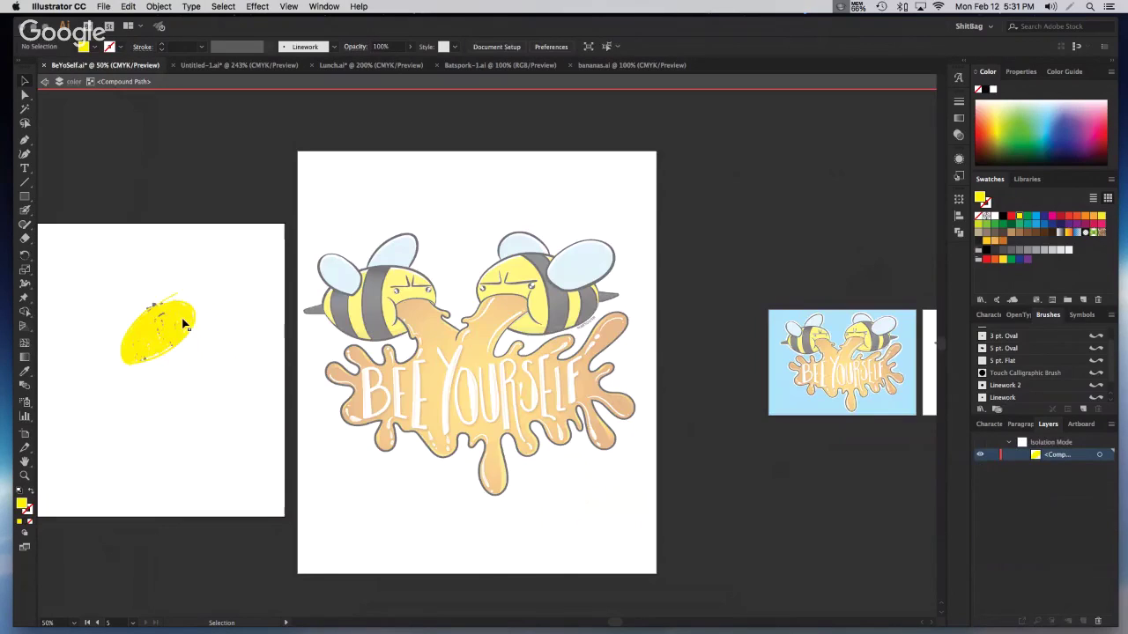
{"action": "left_click", "coordinate": [70, 84]}
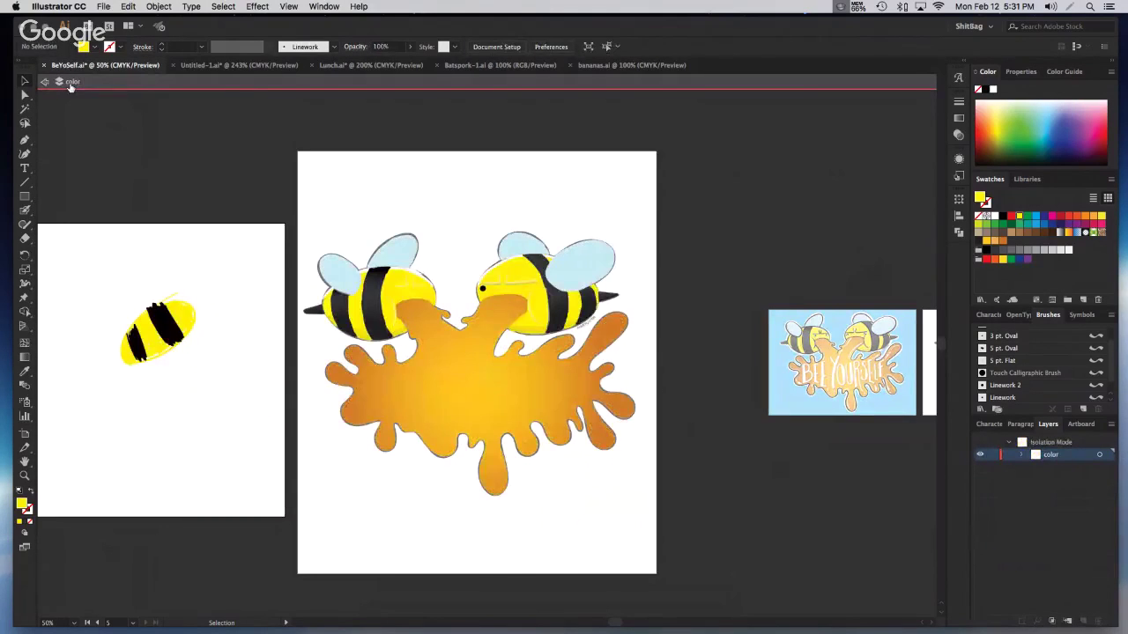
{"action": "double_click", "coordinate": [80, 156]}
{"action": "double_click", "coordinate": [186, 326]}
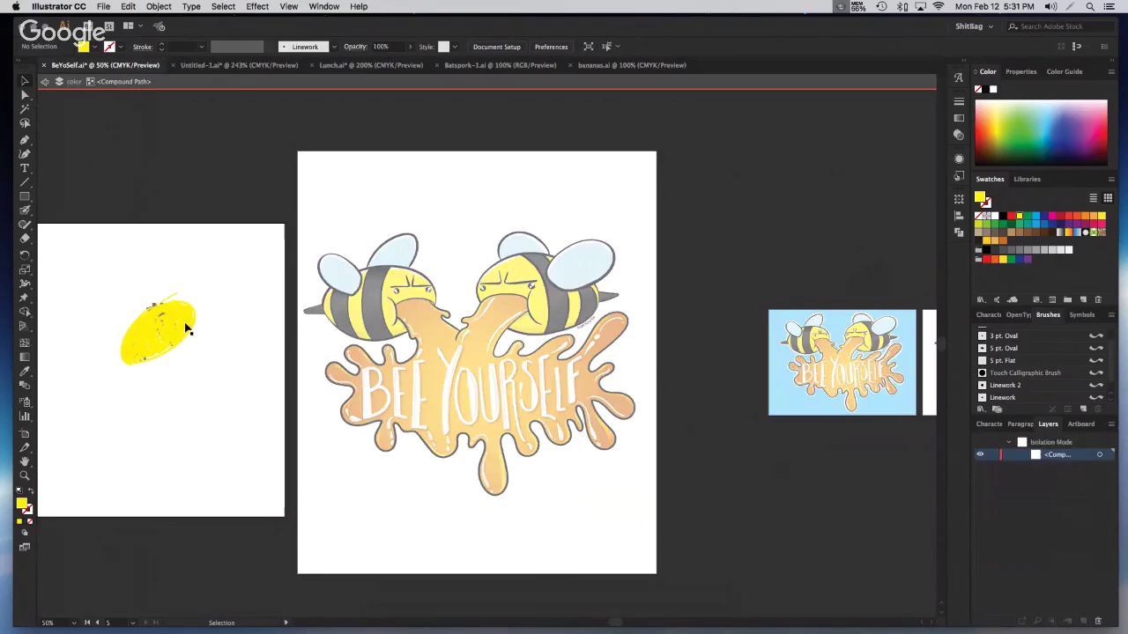
{"action": "double_click", "coordinate": [204, 438]}
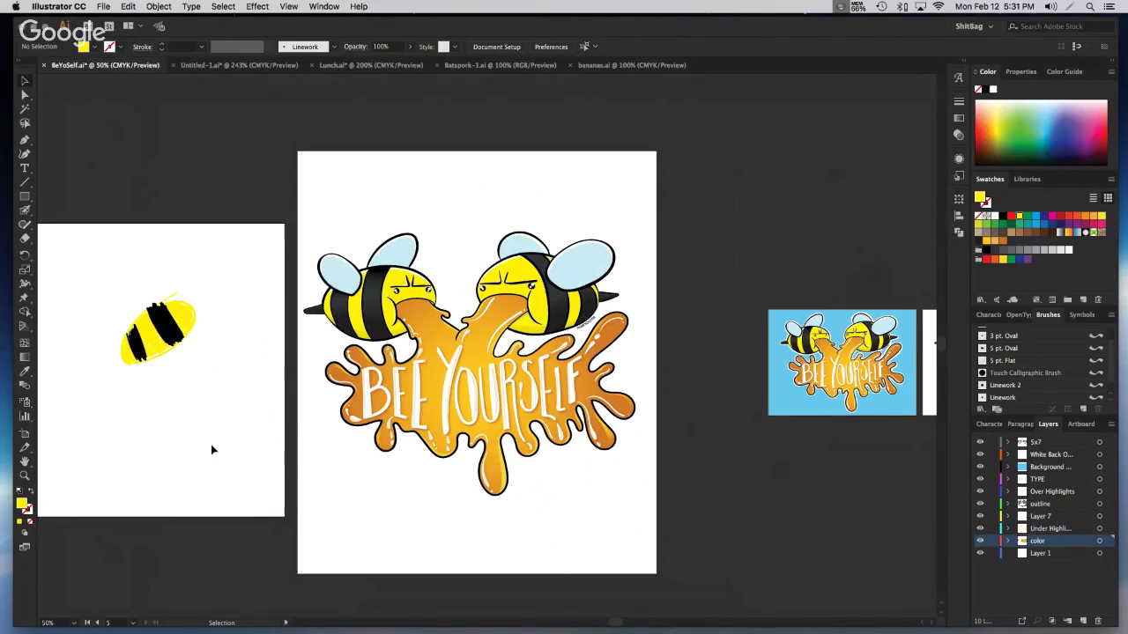
Select the left finished bee's front black stripe and its yellow body group, and check the group's Ungroup option without applying it
{"action": "left_click", "coordinate": [378, 291]}
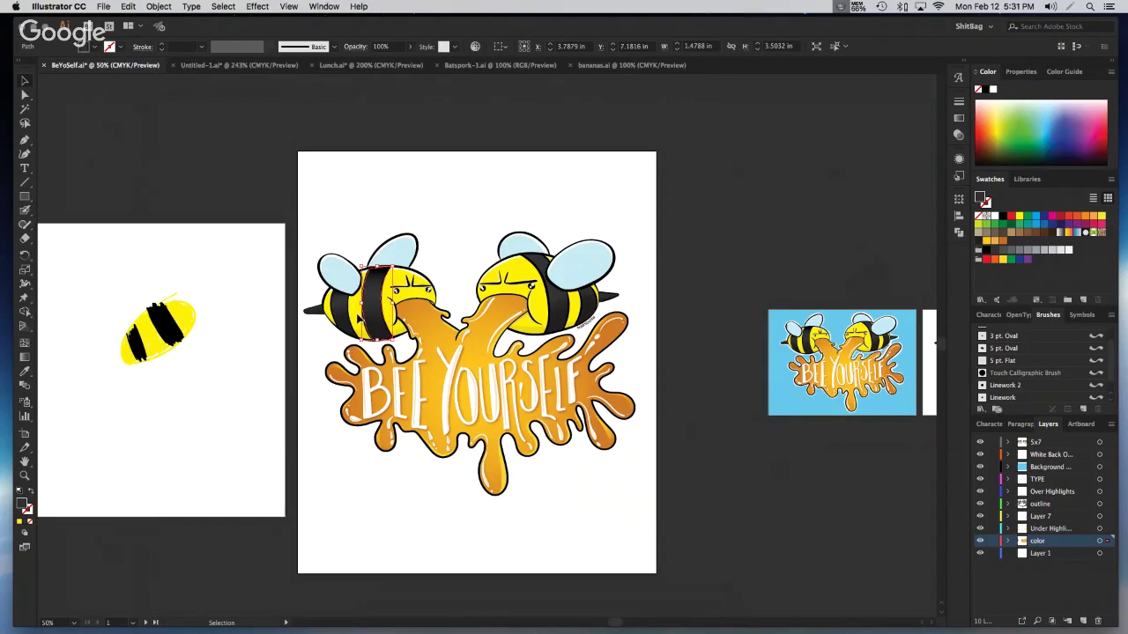
{"action": "left_click", "coordinate": [359, 318]}
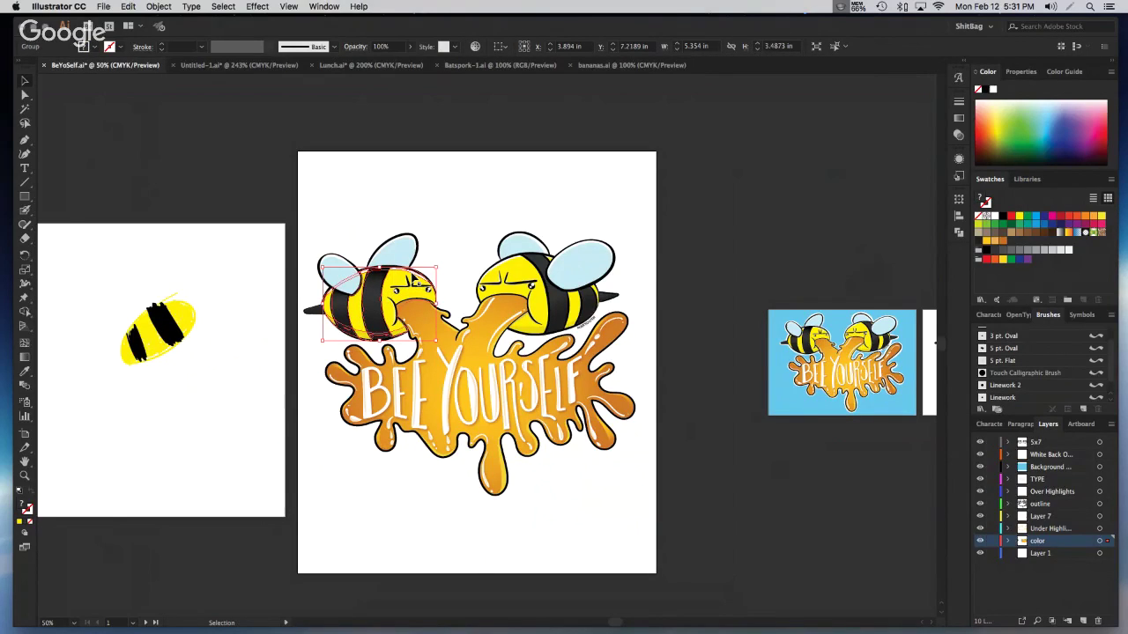
{"action": "right_click", "coordinate": [412, 279]}
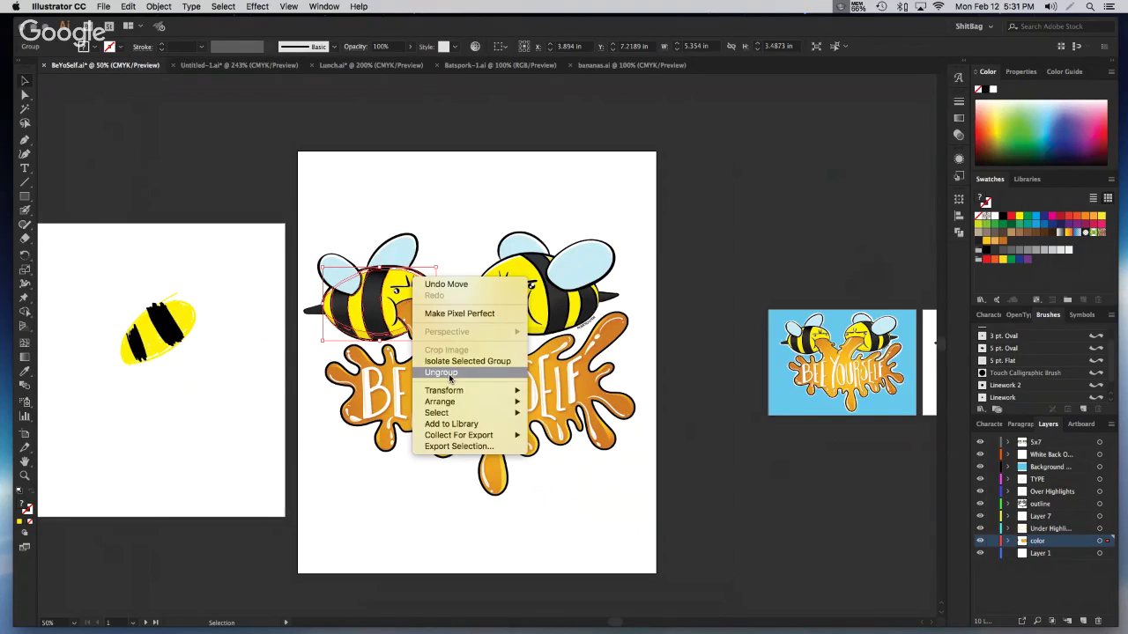
{"action": "left_click", "coordinate": [530, 213]}
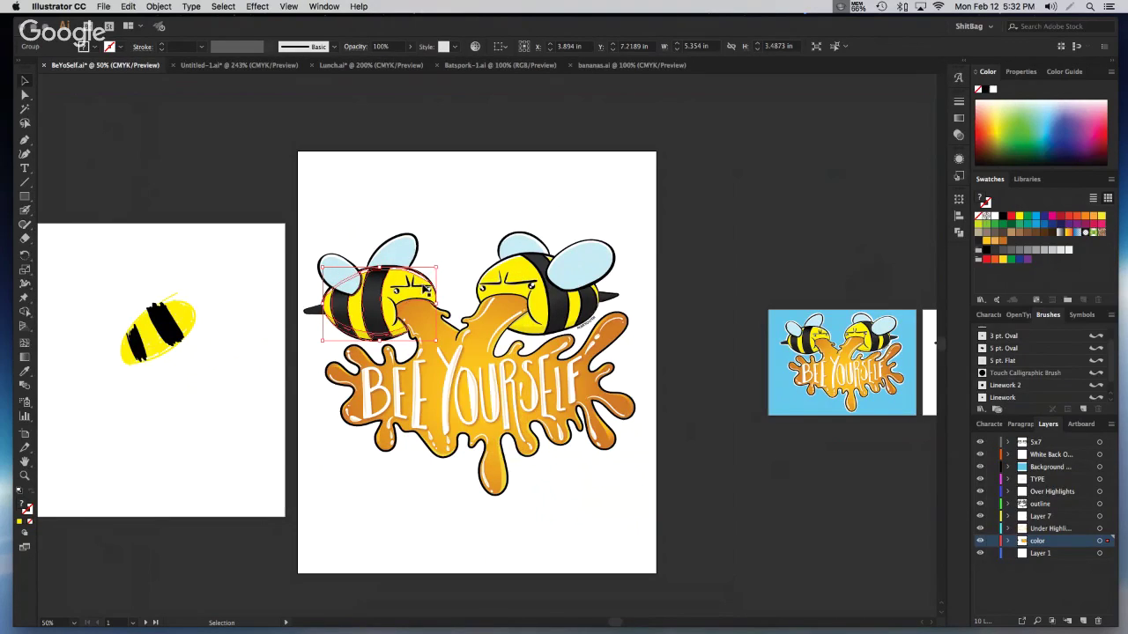
Isolate the left finished bee's yellow body group, fill its upper edge highlight with red, and exit isolation
{"action": "double_click", "coordinate": [422, 281]}
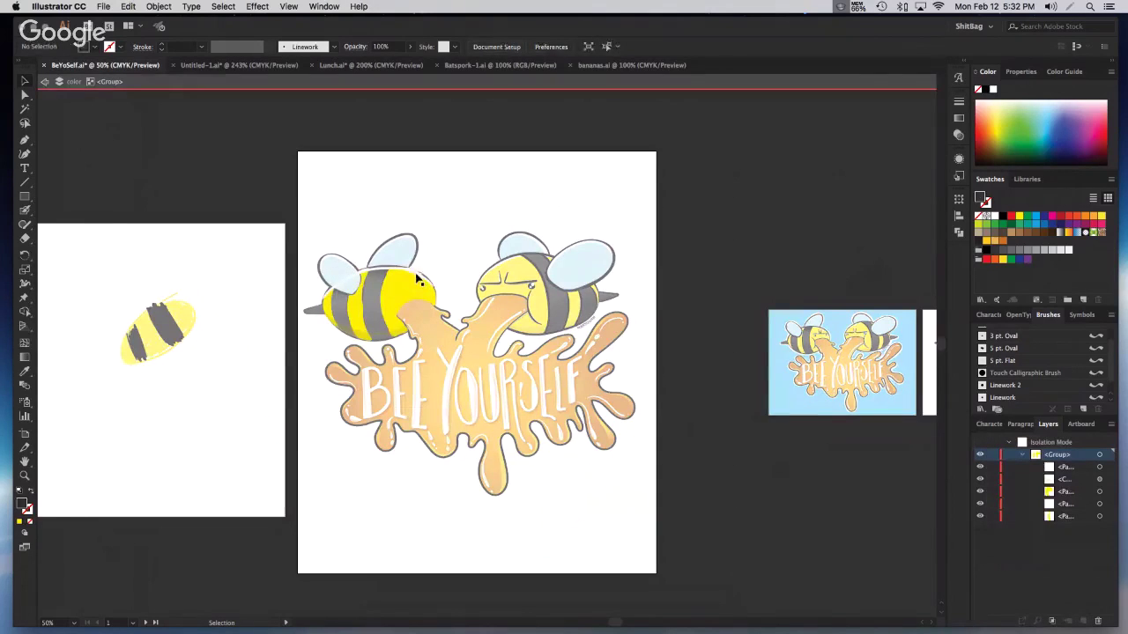
{"action": "left_click", "coordinate": [421, 279]}
{"action": "left_click", "coordinate": [101, 50]}
{"action": "left_click", "coordinate": [90, 74]}
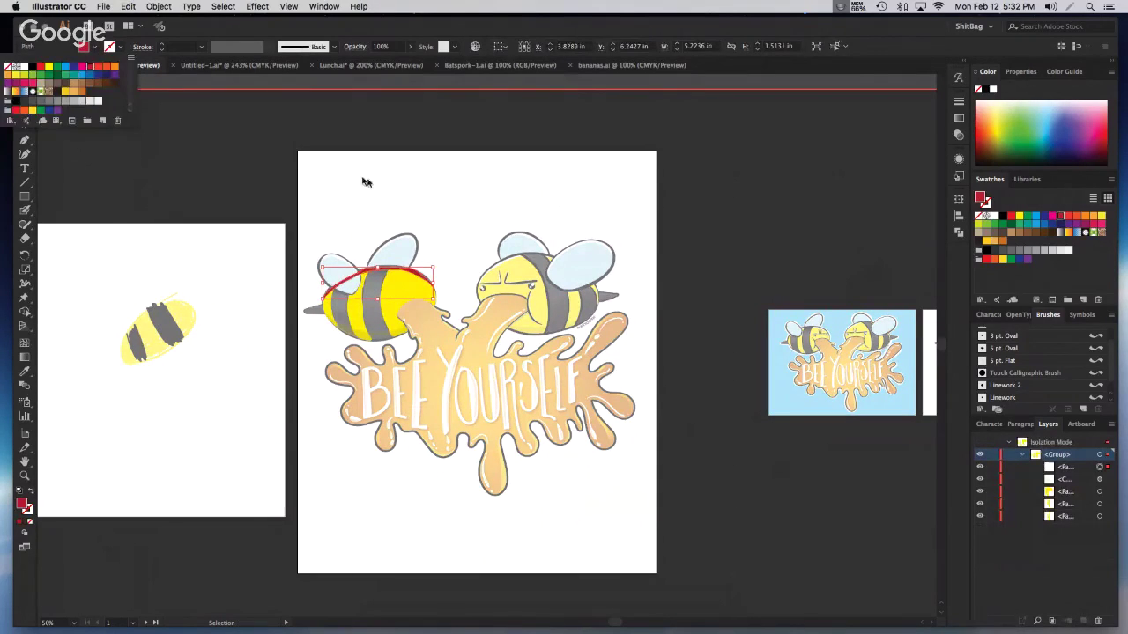
{"action": "double_click", "coordinate": [471, 185]}
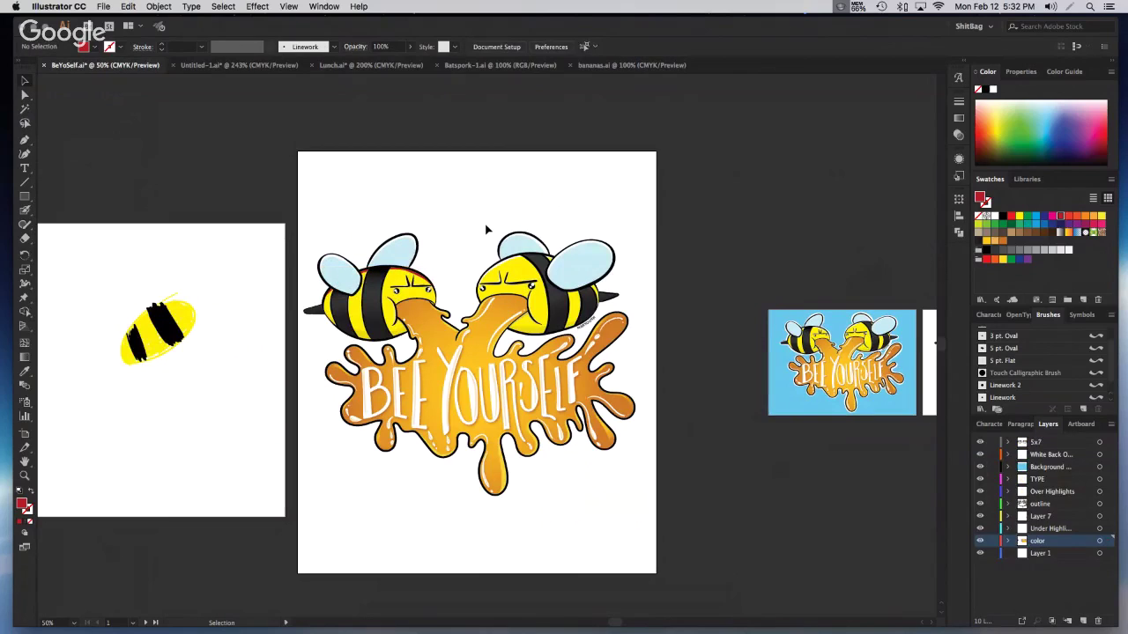
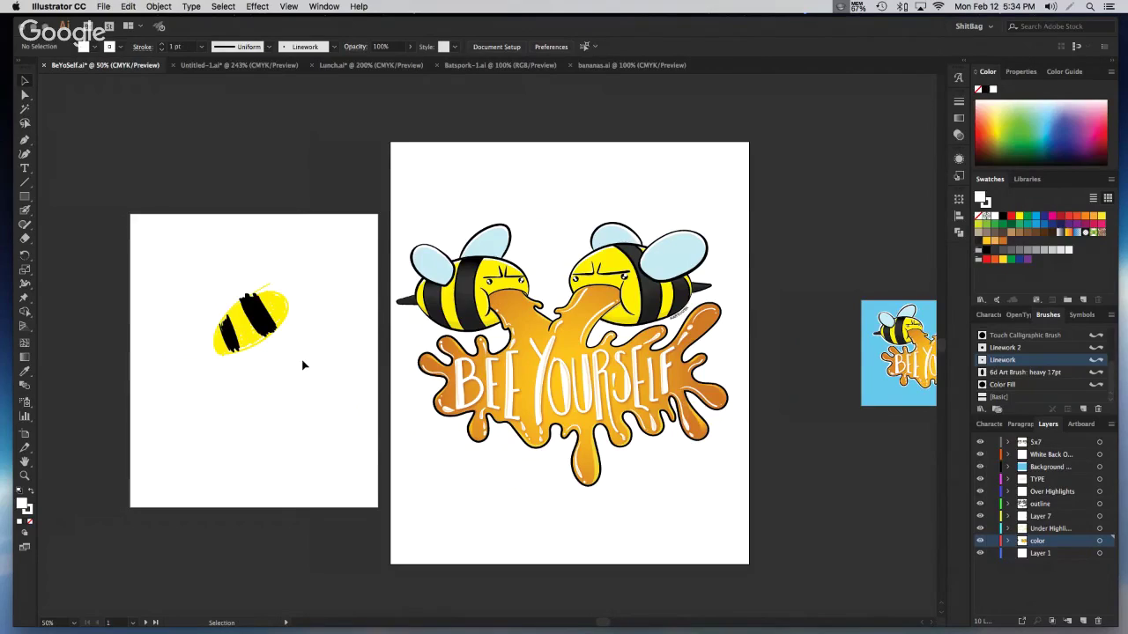
Set up the Paintbrush with a black stroke and no fill, and paint a trial curve below the simple bee
{"action": "key", "text": "b"}
{"action": "key", "text": "slash"}
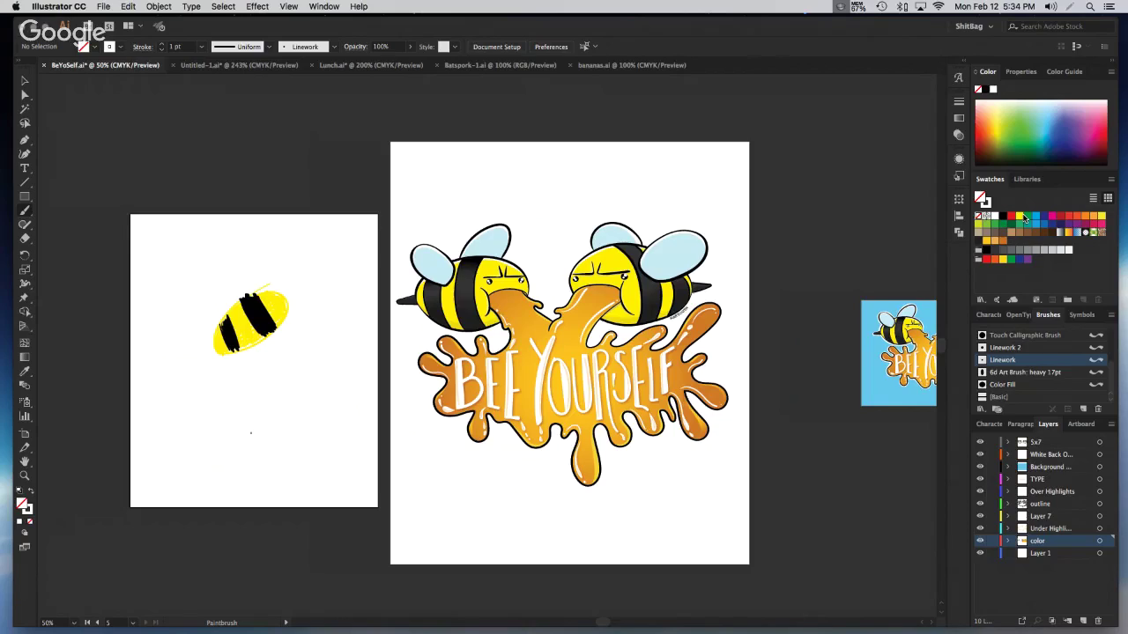
{"action": "left_click", "coordinate": [1004, 217]}
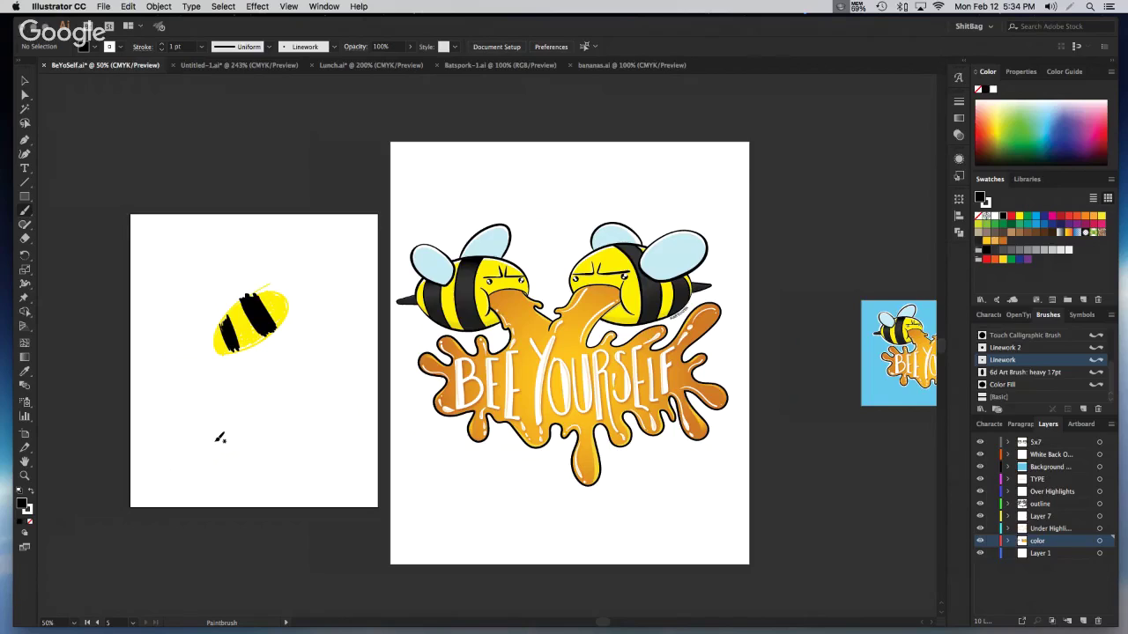
{"action": "mouse_move", "coordinate": [180, 450]}
{"action": "left_mouse_down"}
{"action": "mouse_move", "coordinate": [305, 363]}
{"action": "mouse_move", "coordinate": [331, 284]}
{"action": "left_mouse_up"}
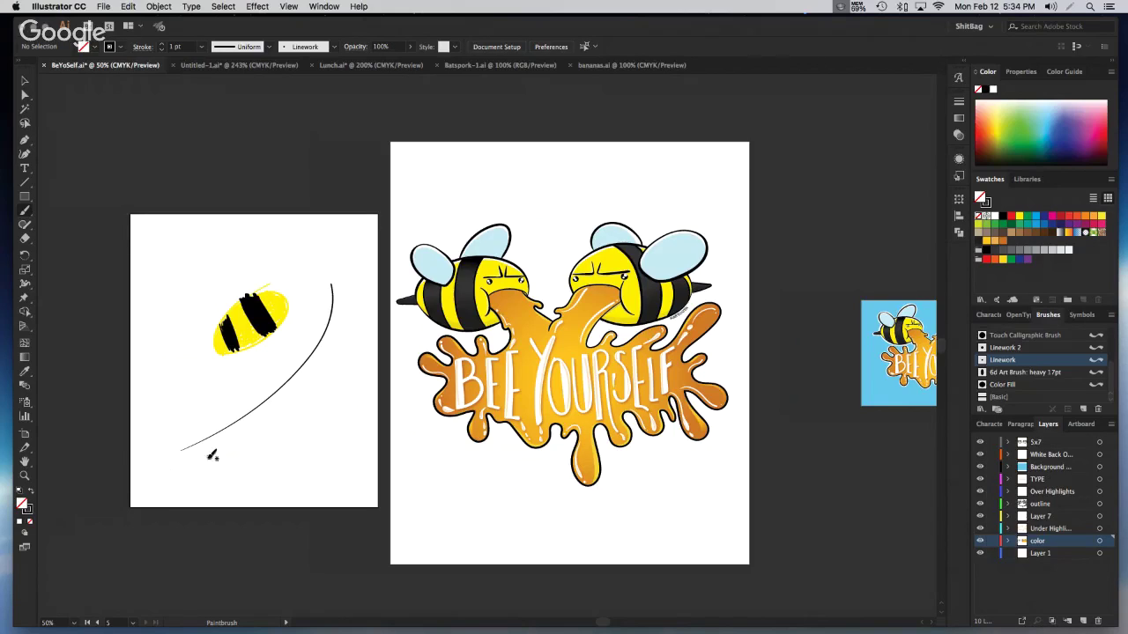
{"action": "key", "text": "cmd+z"}
{"action": "mouse_move", "coordinate": [205, 452]}
{"action": "left_mouse_down"}
{"action": "mouse_move", "coordinate": [311, 371]}
{"action": "mouse_move", "coordinate": [322, 309]}
{"action": "left_mouse_up"}
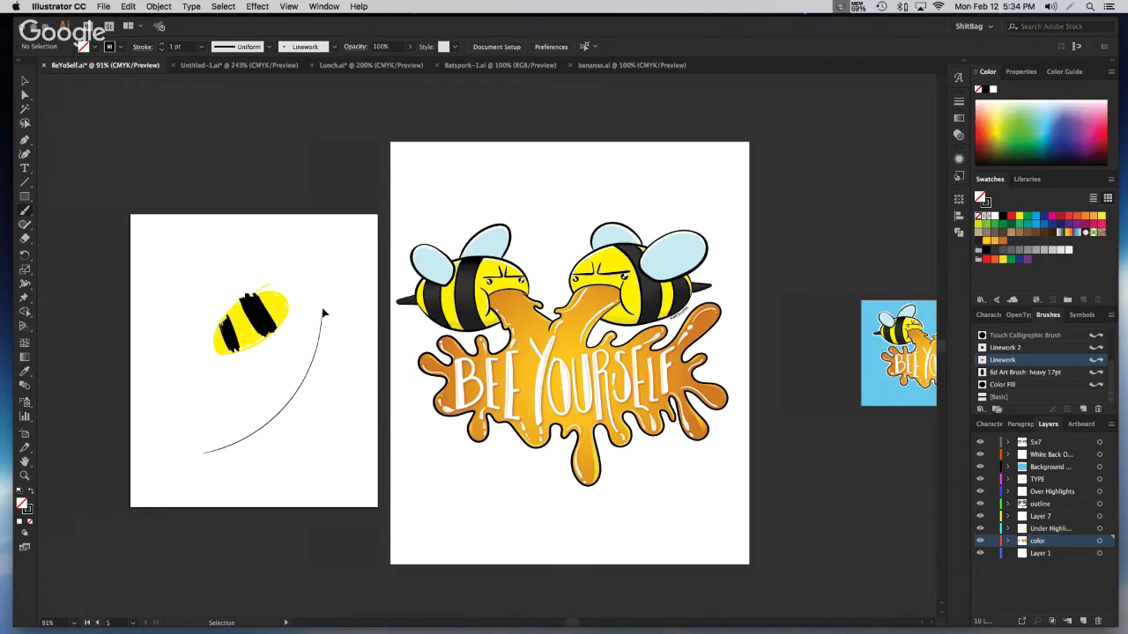
Replace the trial curves with a black Linework brush stroke that ends in a spiral below the simple bee
{"action": "key", "text": "cmd+0"}
{"action": "mouse_move", "coordinate": [383, 486]}
{"action": "left_mouse_down"}
{"action": "mouse_move", "coordinate": [514, 414]}
{"action": "mouse_move", "coordinate": [551, 369]}
{"action": "mouse_move", "coordinate": [567, 288]}
{"action": "mouse_move", "coordinate": [603, 204]}
{"action": "mouse_move", "coordinate": [635, 252]}
{"action": "mouse_move", "coordinate": [618, 358]}
{"action": "mouse_move", "coordinate": [555, 487]}
{"action": "mouse_move", "coordinate": [641, 461]}
{"action": "mouse_move", "coordinate": [666, 371]}
{"action": "mouse_move", "coordinate": [692, 402]}
{"action": "mouse_move", "coordinate": [672, 481]}
{"action": "mouse_move", "coordinate": [690, 369]}
{"action": "mouse_move", "coordinate": [690, 246]}
{"action": "left_mouse_up"}
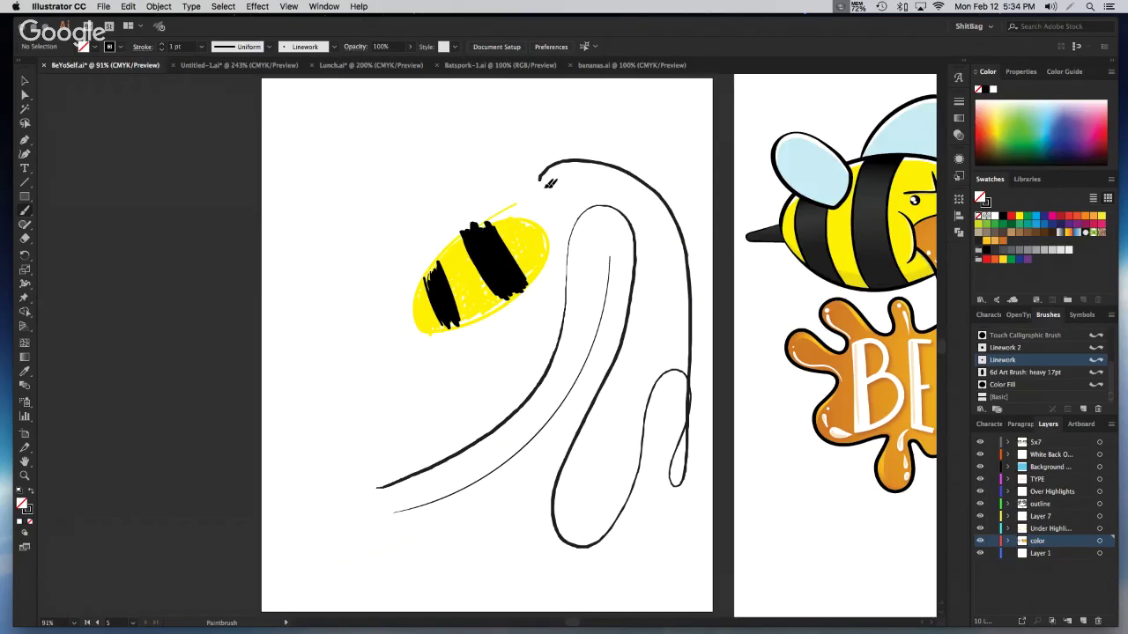
{"action": "key", "text": "super+z"}
{"action": "key", "text": "super+z"}
{"action": "mouse_move", "coordinate": [360, 480]}
{"action": "left_mouse_down"}
{"action": "mouse_move", "coordinate": [403, 490]}
{"action": "mouse_move", "coordinate": [540, 395]}
{"action": "mouse_move", "coordinate": [514, 410]}
{"action": "mouse_move", "coordinate": [522, 417]}
{"action": "left_mouse_up"}
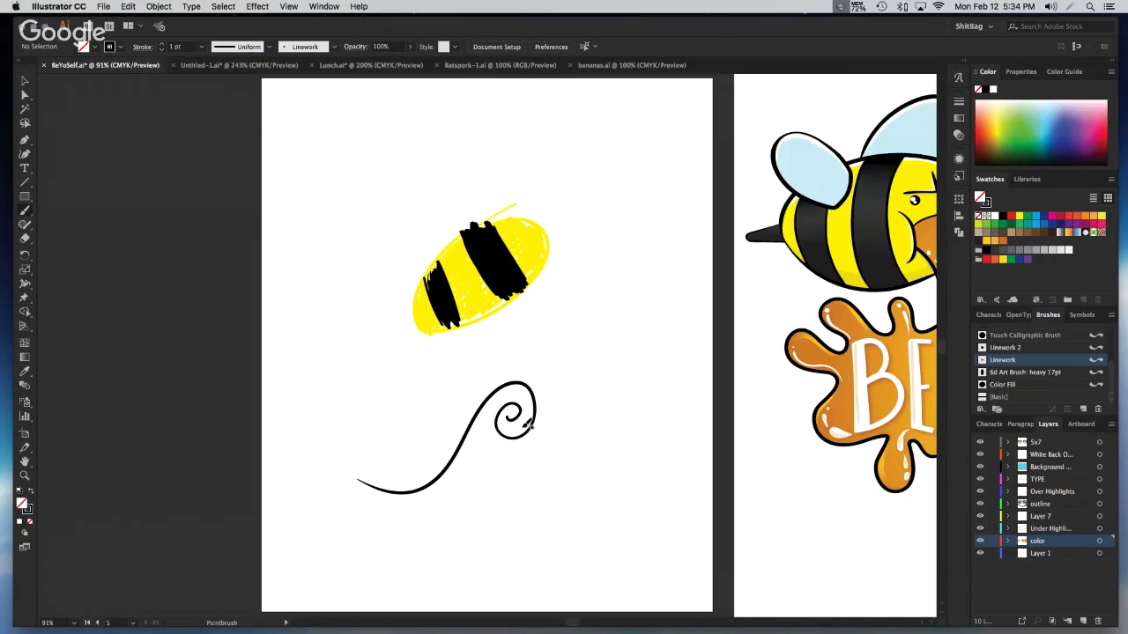
Draw a straight diagonal line beside the simple bee with the Pen tool, redoing the first attempt
{"action": "key", "text": "p"}
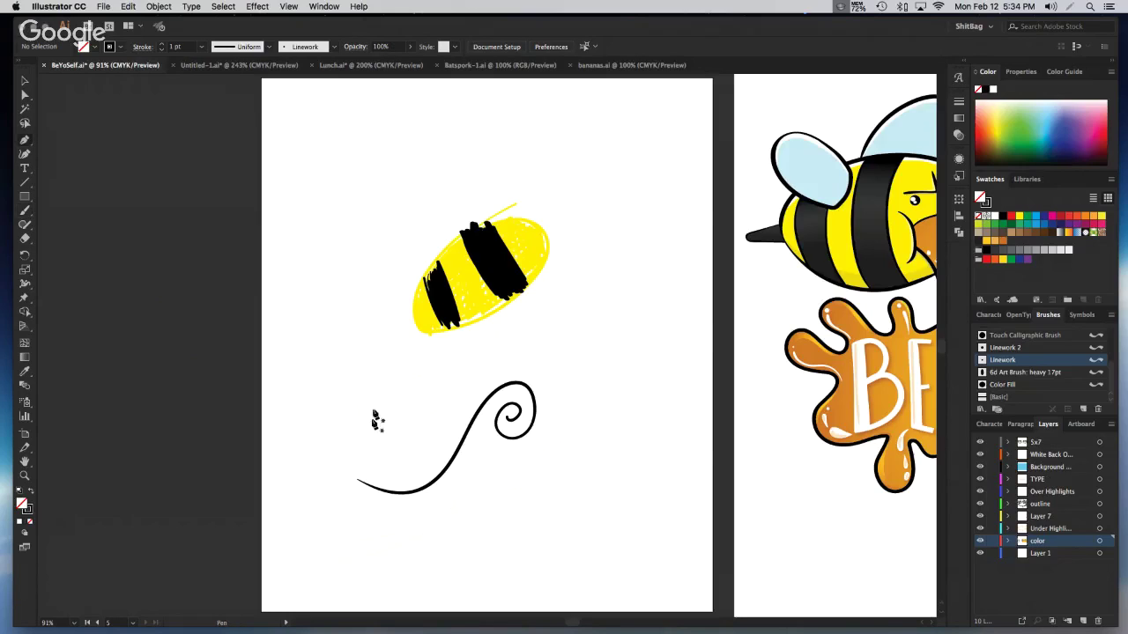
{"action": "left_click", "coordinate": [333, 347]}
{"action": "left_click", "coordinate": [367, 187]}
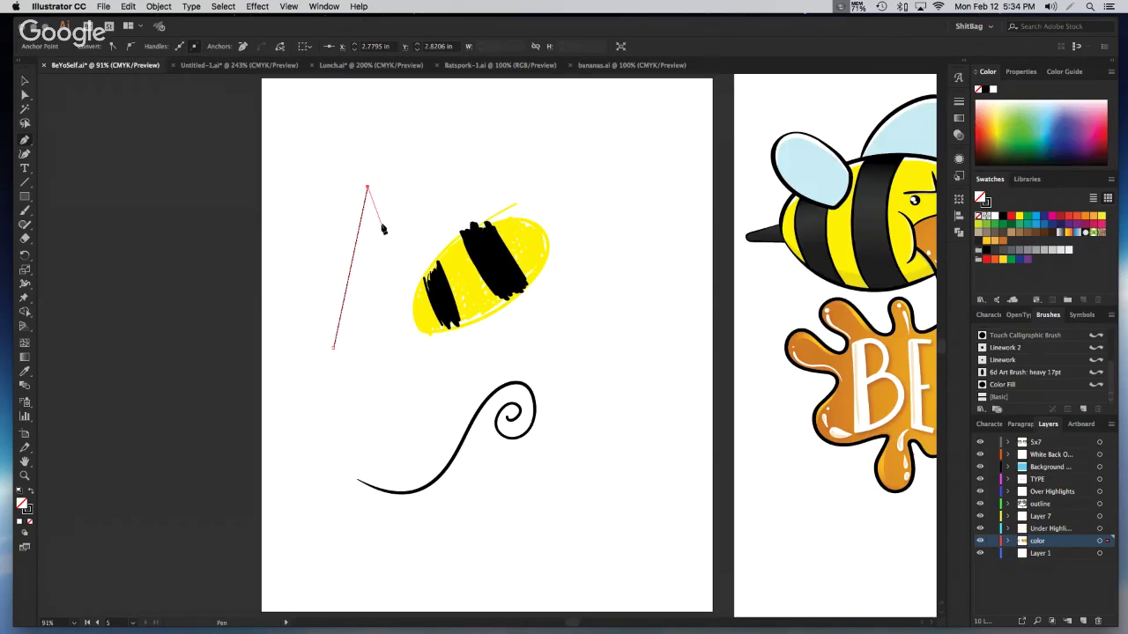
{"action": "key", "text": "ctrl+z"}
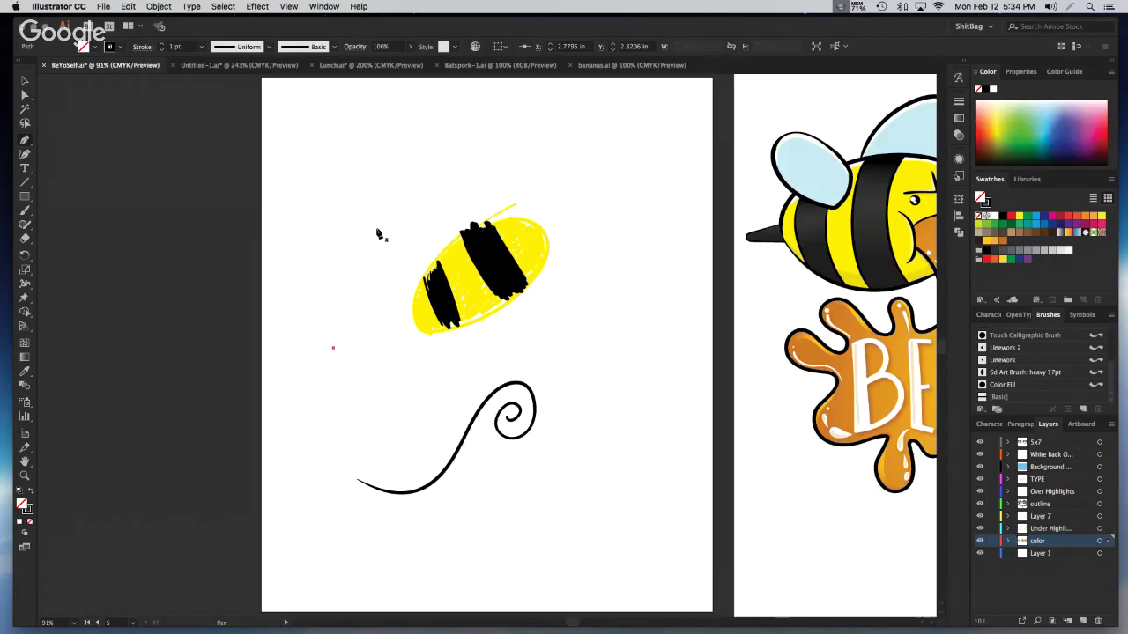
{"action": "left_click", "coordinate": [321, 317]}
{"action": "left_click", "coordinate": [396, 176]}
{"action": "key", "text": "v"}
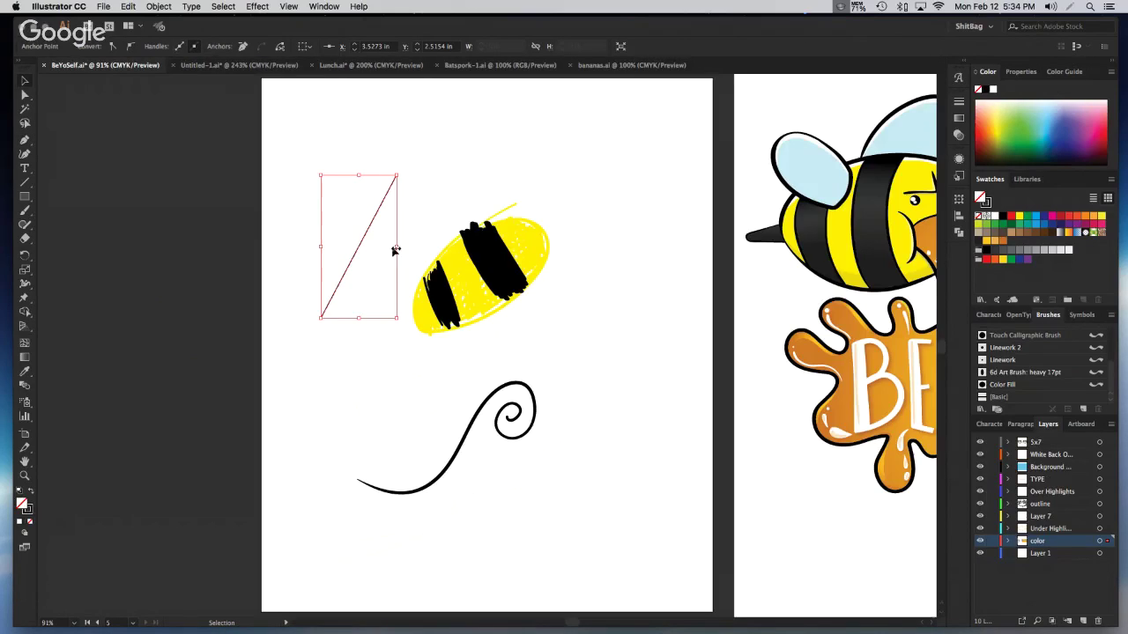
Try widening the middle of the diagonal Pen line with the Width tool, and undo both the widening and the line
{"action": "left_click", "coordinate": [27, 284]}
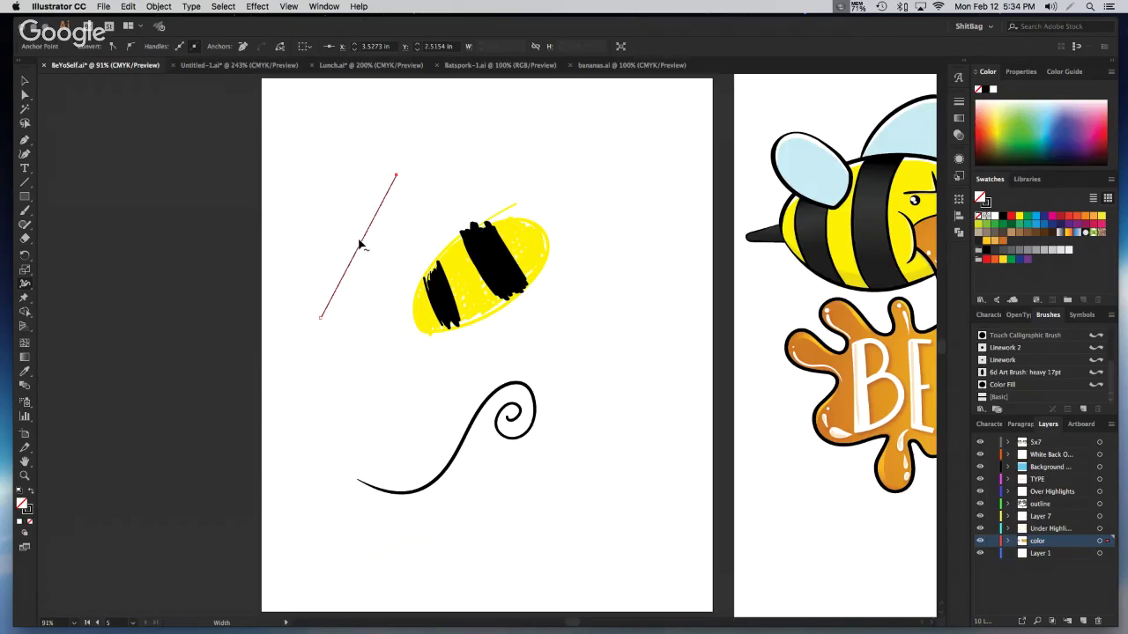
{"action": "left_click_drag", "start_coordinate": [362, 248], "coordinate": [374, 244]}
{"action": "key", "text": "v"}
{"action": "key", "text": "super+z"}
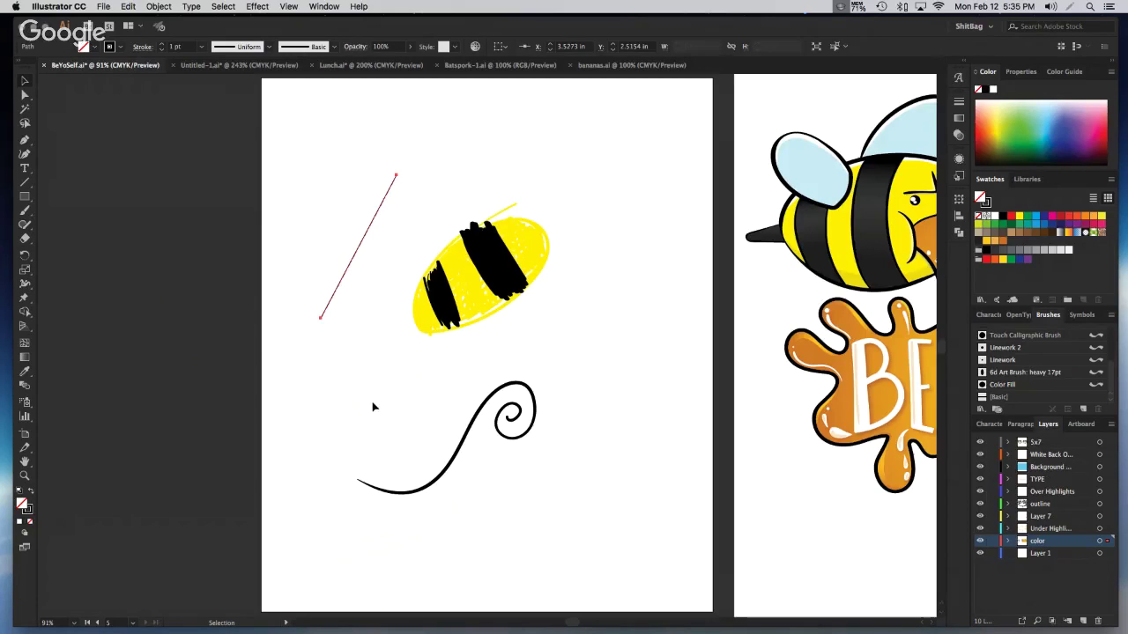
{"action": "key", "text": "super+z"}
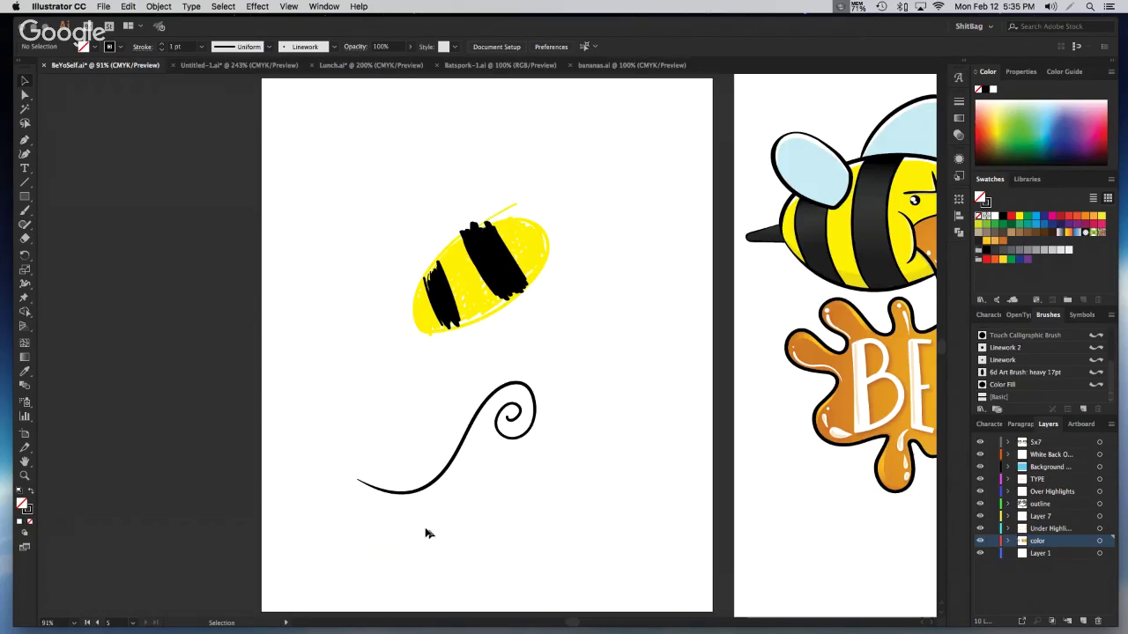
Draw a new diagonal Pen line beside the simple bee and apply the tapered oval width profile to its stroke
{"action": "key", "text": "p"}
{"action": "left_click", "coordinate": [312, 262]}
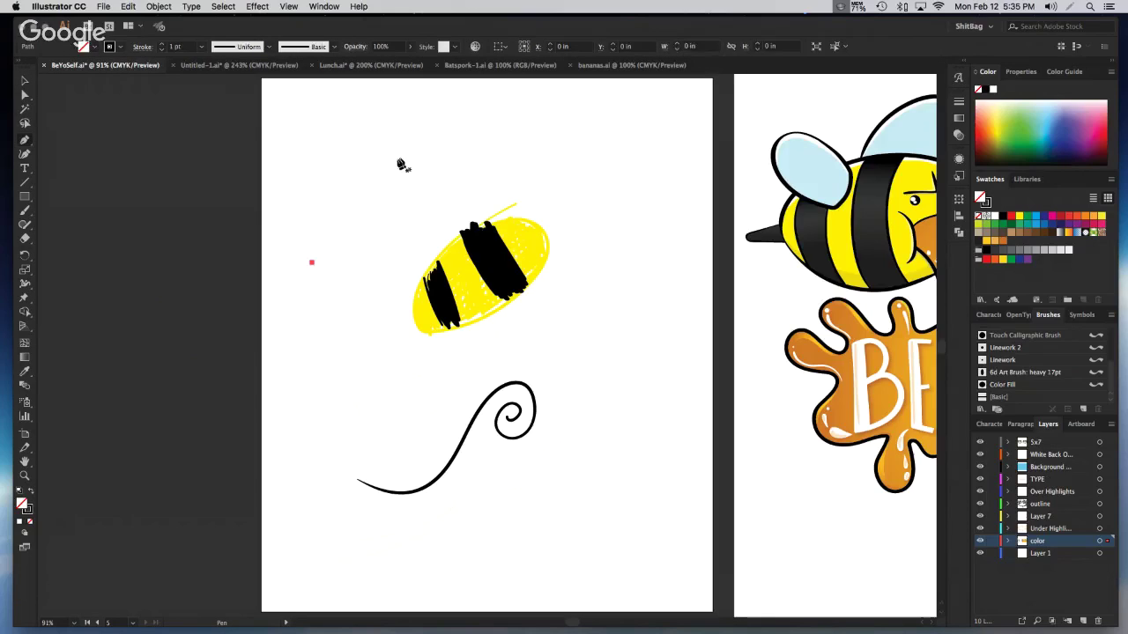
{"action": "left_click", "coordinate": [406, 158]}
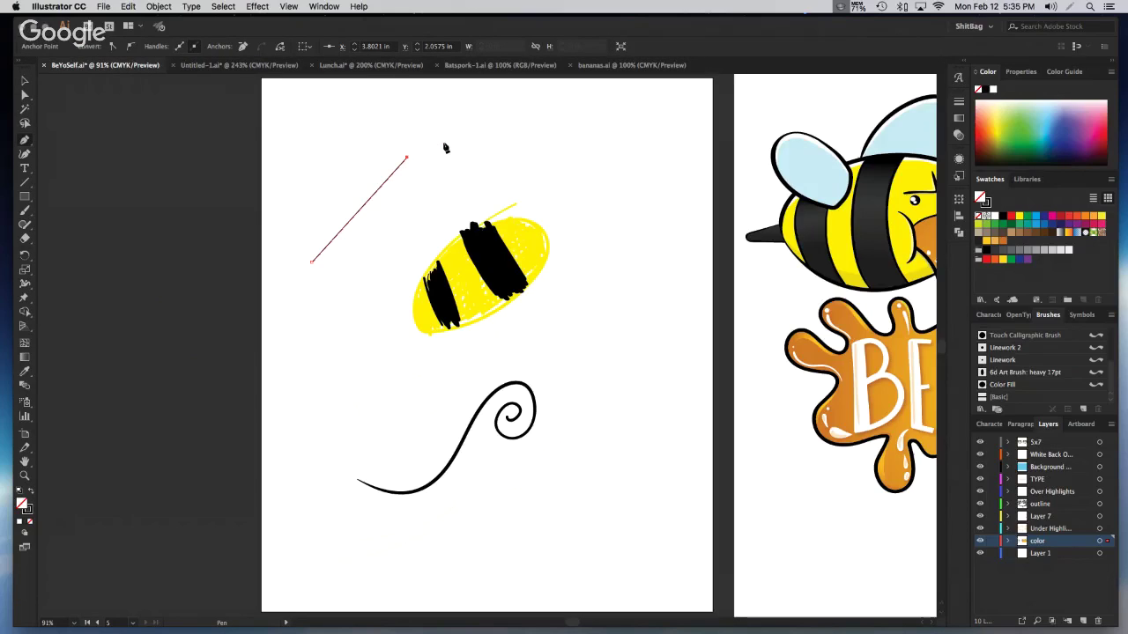
{"action": "key", "text": "v"}
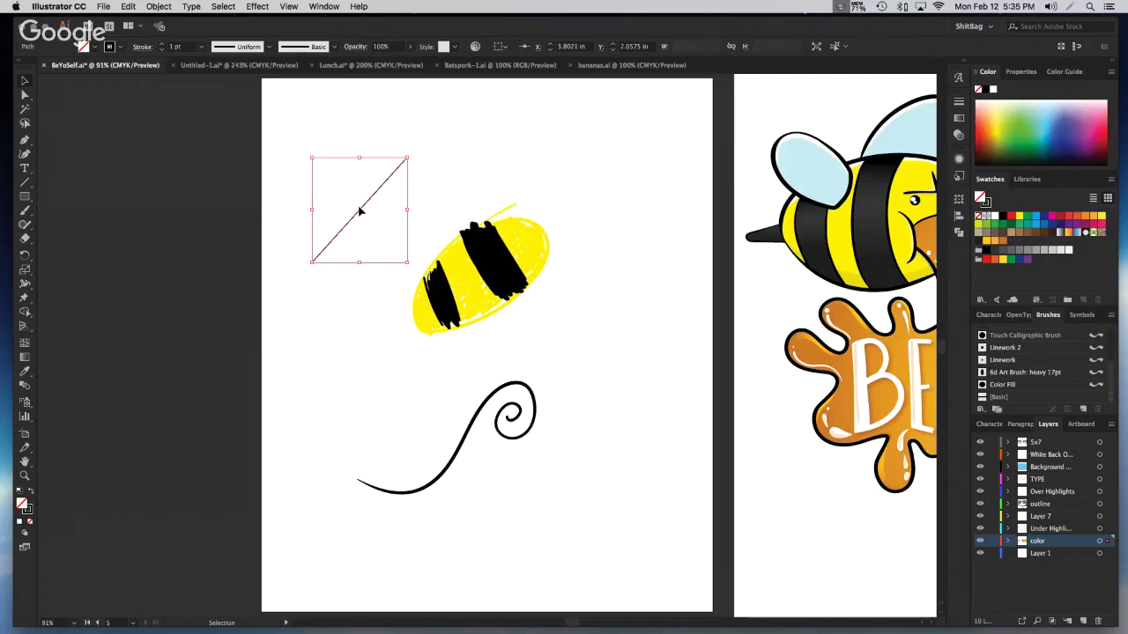
{"action": "left_click", "coordinate": [269, 47]}
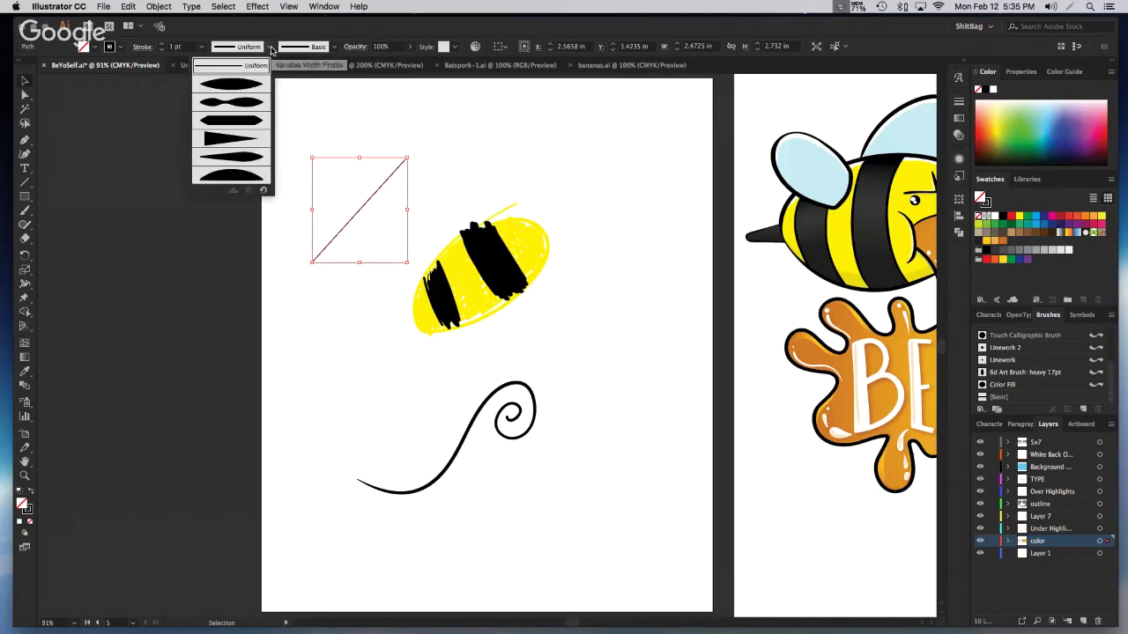
{"action": "left_click", "coordinate": [242, 96]}
{"action": "left_click", "coordinate": [411, 167]}
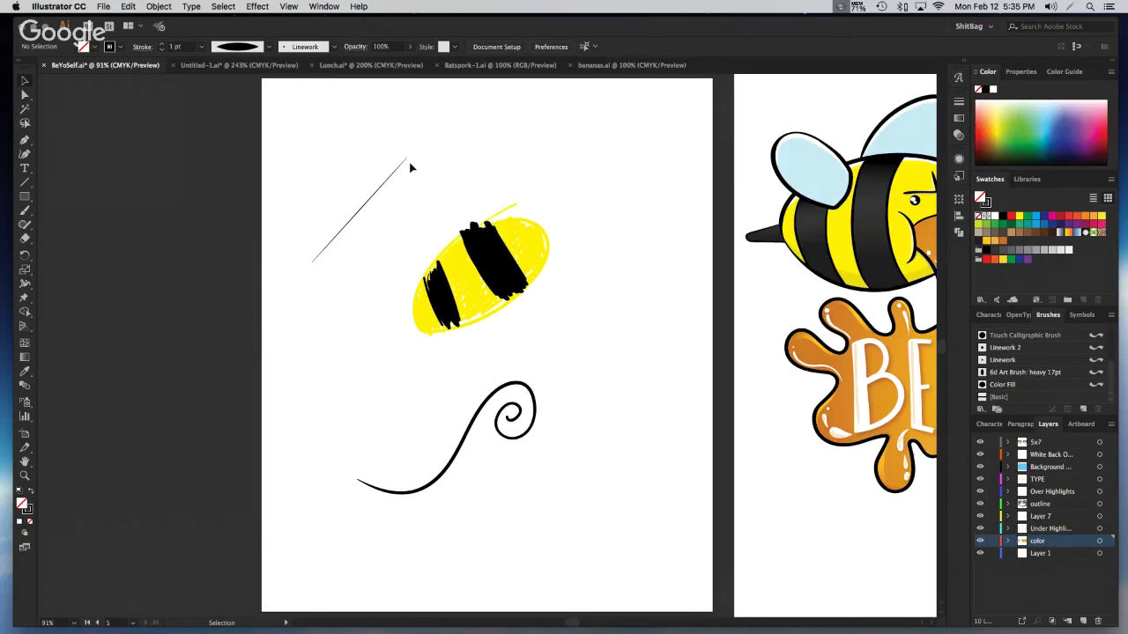
Delete the diagonal Pen line and paint several trial strokes around the spiral with the black Linework brush
{"action": "left_click", "coordinate": [372, 200]}
{"action": "key", "text": "Delete"}
{"action": "key", "text": "b"}
{"action": "mouse_move", "coordinate": [382, 443]}
{"action": "left_mouse_down"}
{"action": "mouse_move", "coordinate": [415, 420]}
{"action": "mouse_move", "coordinate": [603, 302]}
{"action": "mouse_move", "coordinate": [621, 381]}
{"action": "mouse_move", "coordinate": [662, 378]}
{"action": "left_mouse_up"}
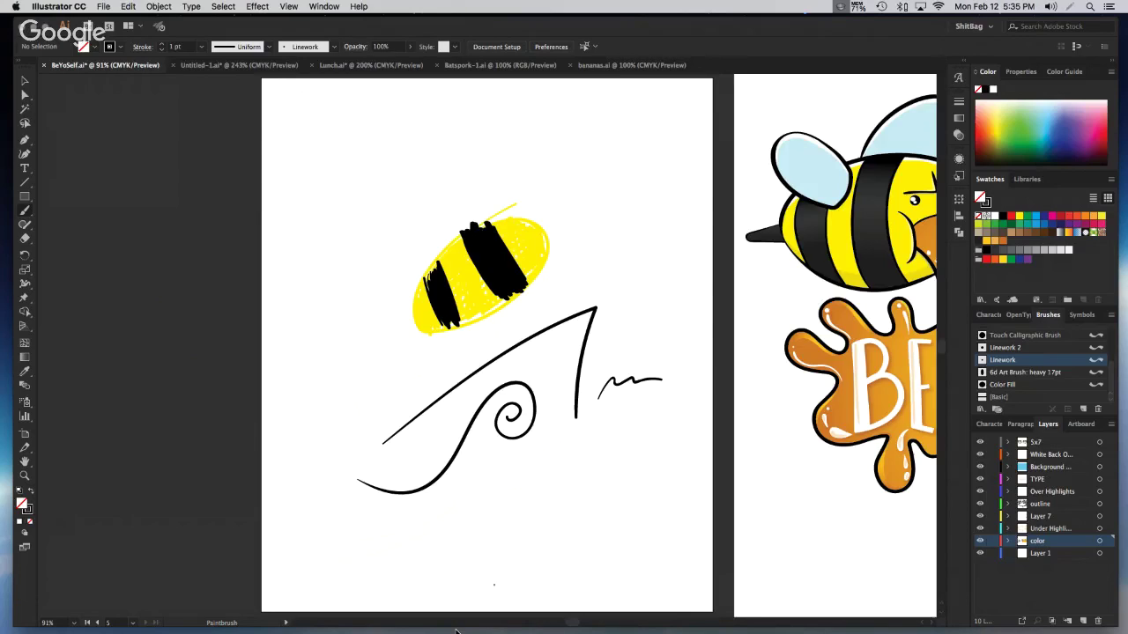
{"action": "mouse_move", "coordinate": [338, 388]}
{"action": "left_mouse_down"}
{"action": "mouse_move", "coordinate": [333, 301]}
{"action": "mouse_move", "coordinate": [356, 214]}
{"action": "mouse_move", "coordinate": [390, 302]}
{"action": "mouse_move", "coordinate": [399, 256]}
{"action": "left_mouse_up"}
Undo the trial brush strokes and the Pen line edits back to just the spiral and the simple bee
{"action": "key", "text": "super+z"}
{"action": "key", "text": "super+z"}
{"action": "key", "text": "super+z"}
{"action": "key", "text": "super+z"}
{"action": "key", "text": "b"}
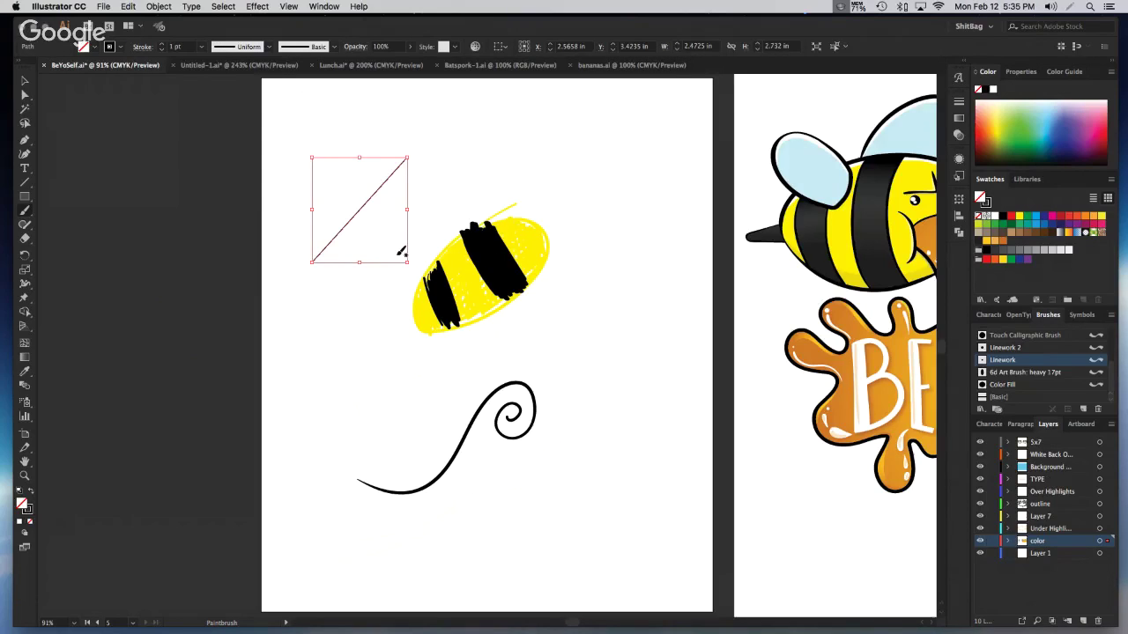
{"action": "key", "text": "super+z"}
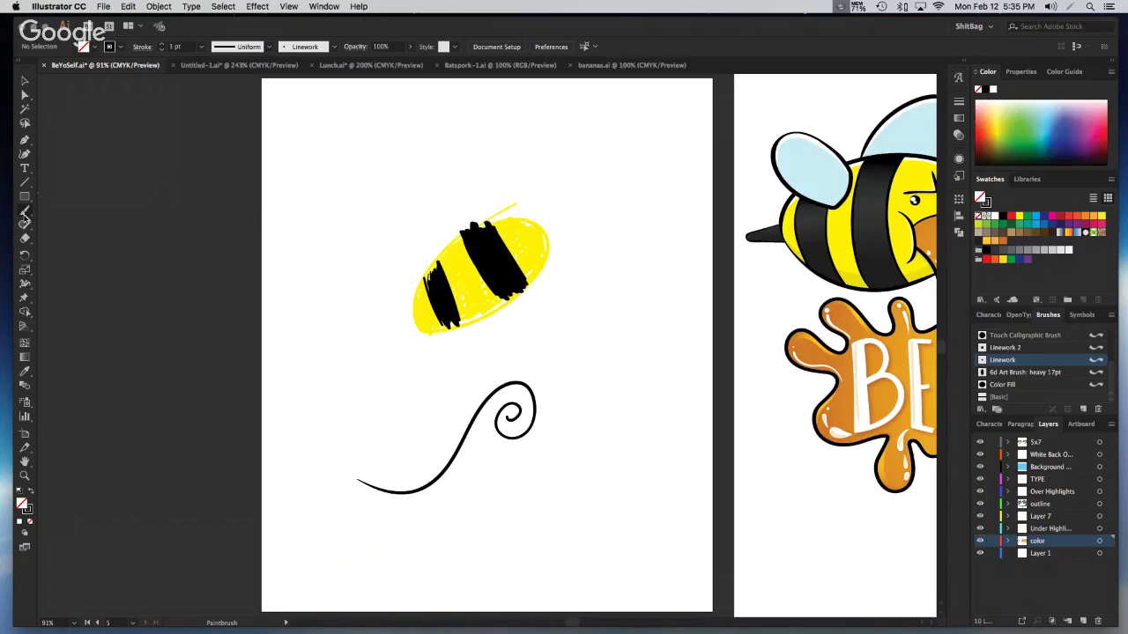
Paint a wavy black stroke above the simple bee, and reposition the bee in the artboard's lower-right corner and the stroke slightly lower
{"action": "left_click_drag", "start_coordinate": [25, 214], "coordinate": [66, 212]}
{"action": "mouse_move", "coordinate": [330, 296]}
{"action": "left_mouse_down"}
{"action": "mouse_move", "coordinate": [375, 148]}
{"action": "mouse_move", "coordinate": [567, 152]}
{"action": "mouse_move", "coordinate": [615, 165]}
{"action": "left_mouse_up"}
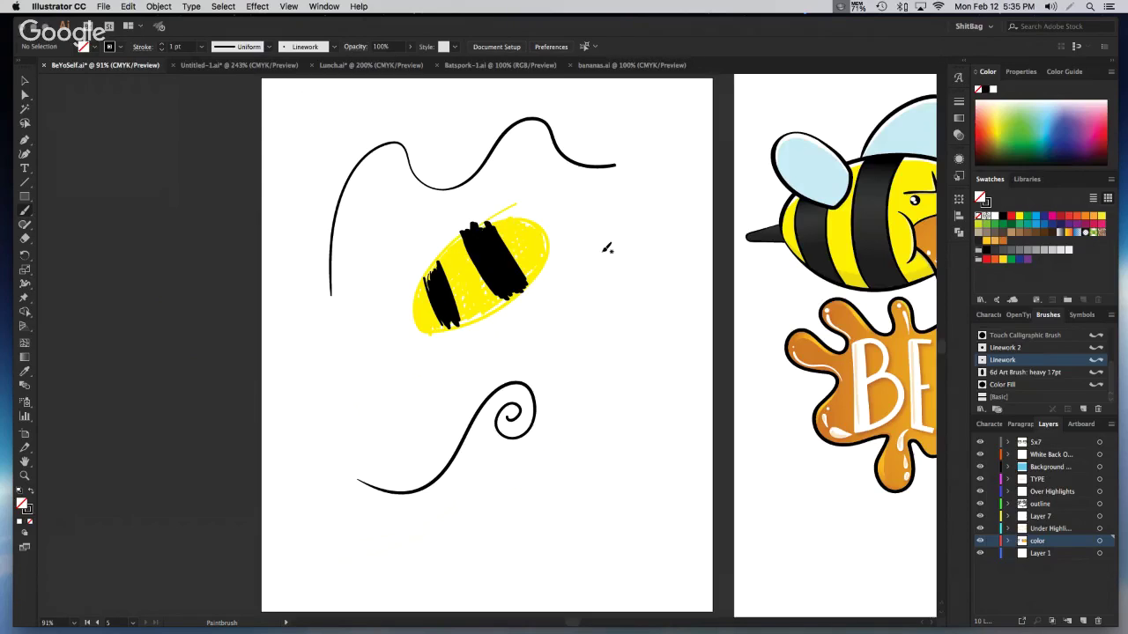
{"action": "key", "text": "v"}
{"action": "mouse_move", "coordinate": [445, 231]}
{"action": "left_mouse_down"}
{"action": "mouse_move", "coordinate": [523, 321]}
{"action": "mouse_move", "coordinate": [659, 609]}
{"action": "left_mouse_up"}
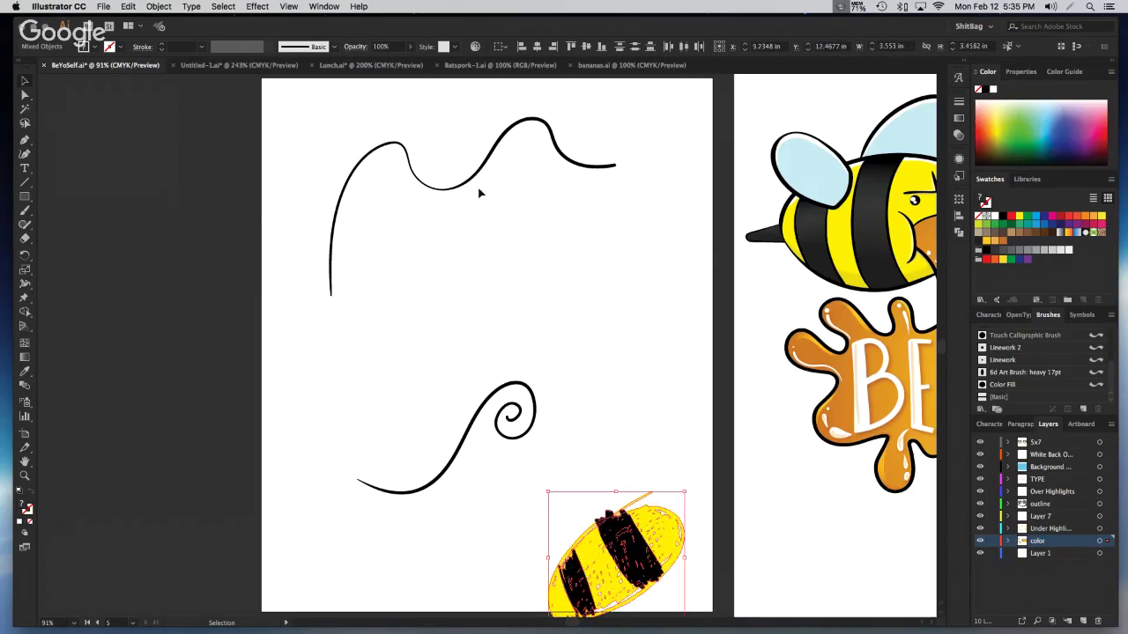
{"action": "left_click_drag", "start_coordinate": [478, 179], "coordinate": [501, 251]}
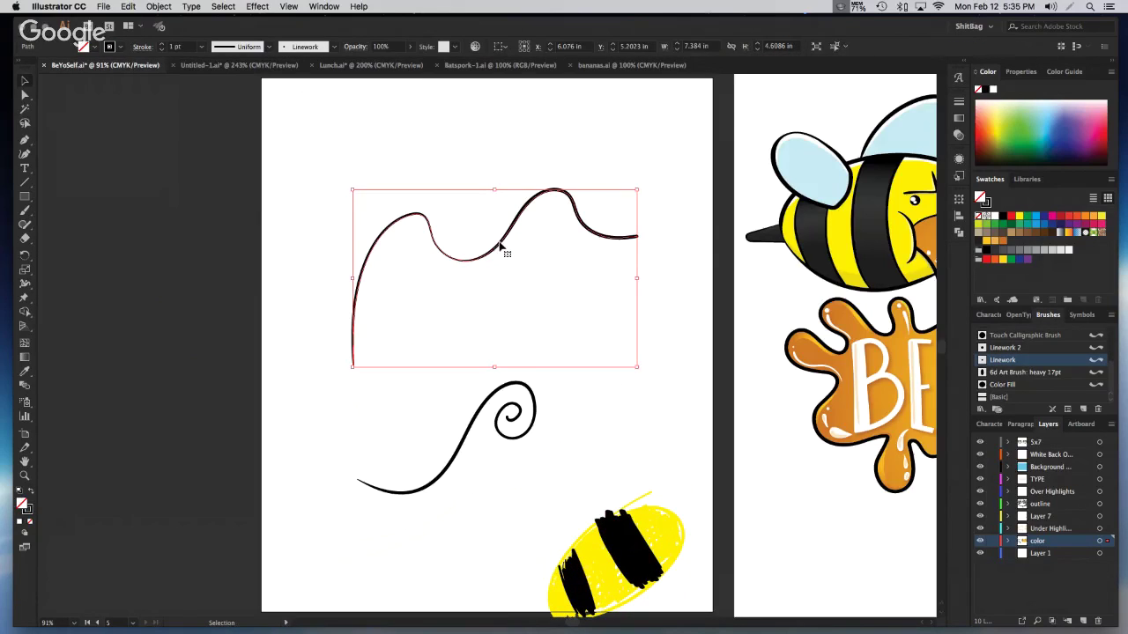
Reshape the second hump of the wavy stroke by moving its anchor points upward with Direct Selection
{"action": "key", "text": "a"}
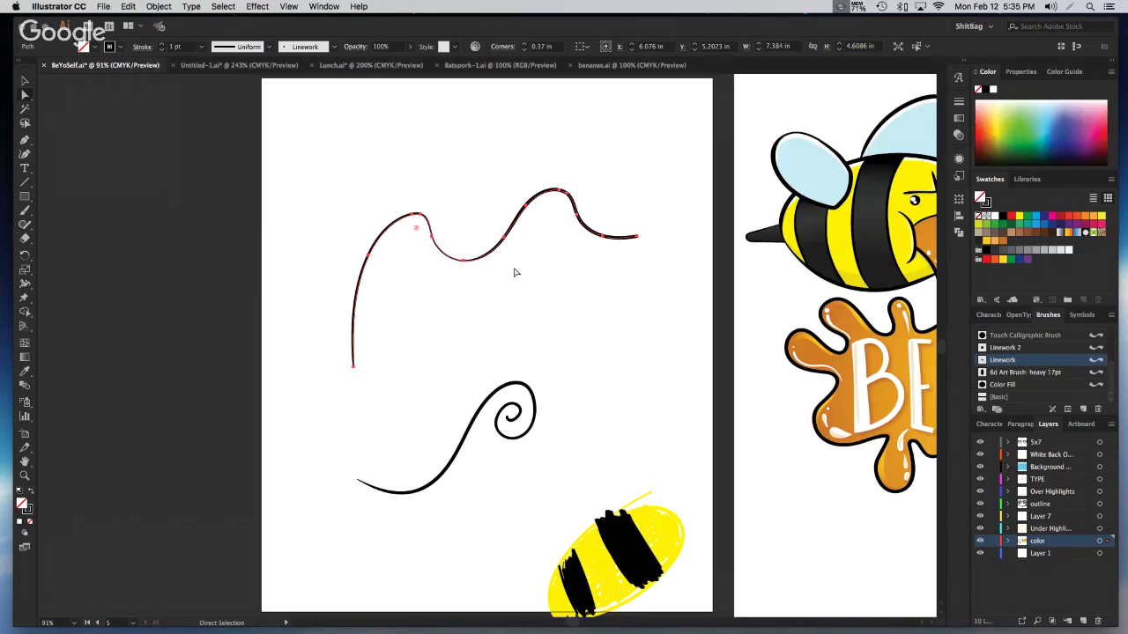
{"action": "mouse_move", "coordinate": [505, 236]}
{"action": "left_mouse_down"}
{"action": "mouse_move", "coordinate": [516, 252]}
{"action": "mouse_move", "coordinate": [522, 172]}
{"action": "left_mouse_up"}
{"action": "left_click_drag", "start_coordinate": [573, 198], "coordinate": [564, 174]}
{"action": "left_click", "coordinate": [567, 368]}
Paint another wavy black brush stroke across the reshaped hump and return to the Selection tool
{"action": "key", "text": "b"}
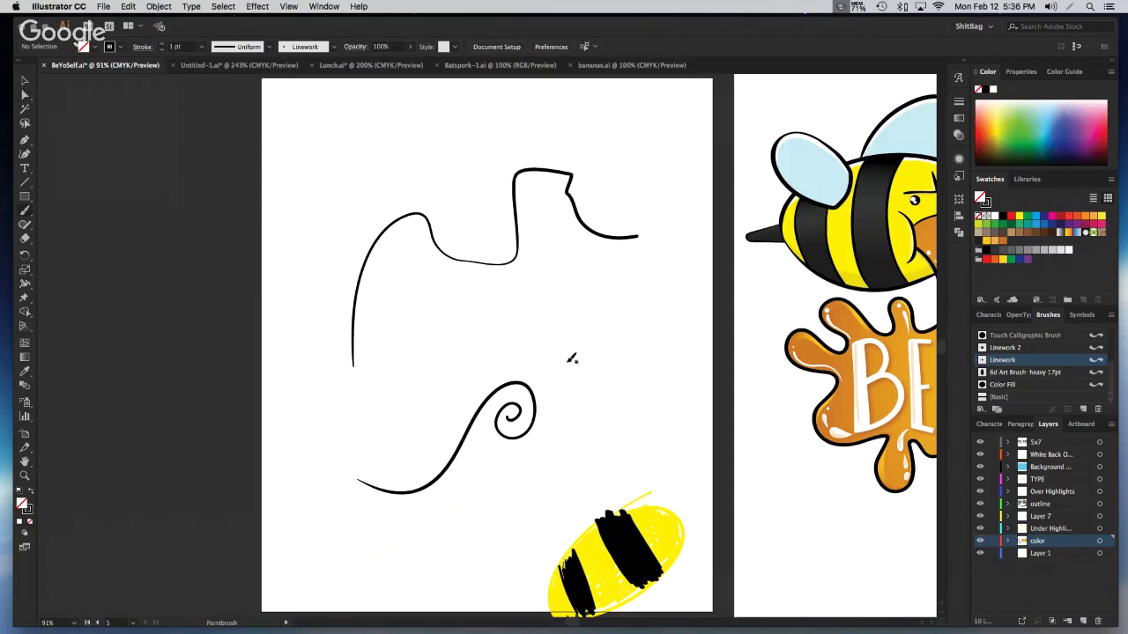
{"action": "mouse_move", "coordinate": [444, 192]}
{"action": "left_mouse_down"}
{"action": "mouse_move", "coordinate": [513, 184]}
{"action": "mouse_move", "coordinate": [554, 252]}
{"action": "mouse_move", "coordinate": [549, 213]}
{"action": "mouse_move", "coordinate": [574, 140]}
{"action": "mouse_move", "coordinate": [618, 262]}
{"action": "mouse_move", "coordinate": [645, 206]}
{"action": "left_mouse_up"}
{"action": "key", "text": "v"}
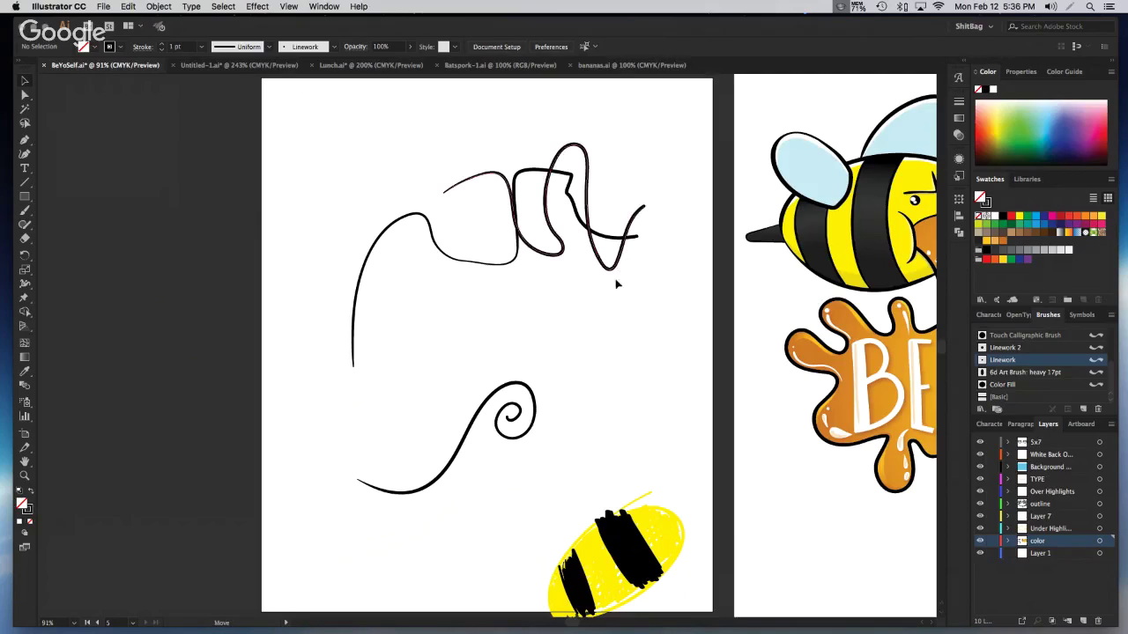
Move the two overlapping wavy strokes apart, and delete both of them
{"action": "left_click_drag", "start_coordinate": [618, 265], "coordinate": [619, 294]}
{"action": "left_click_drag", "start_coordinate": [611, 239], "coordinate": [638, 211]}
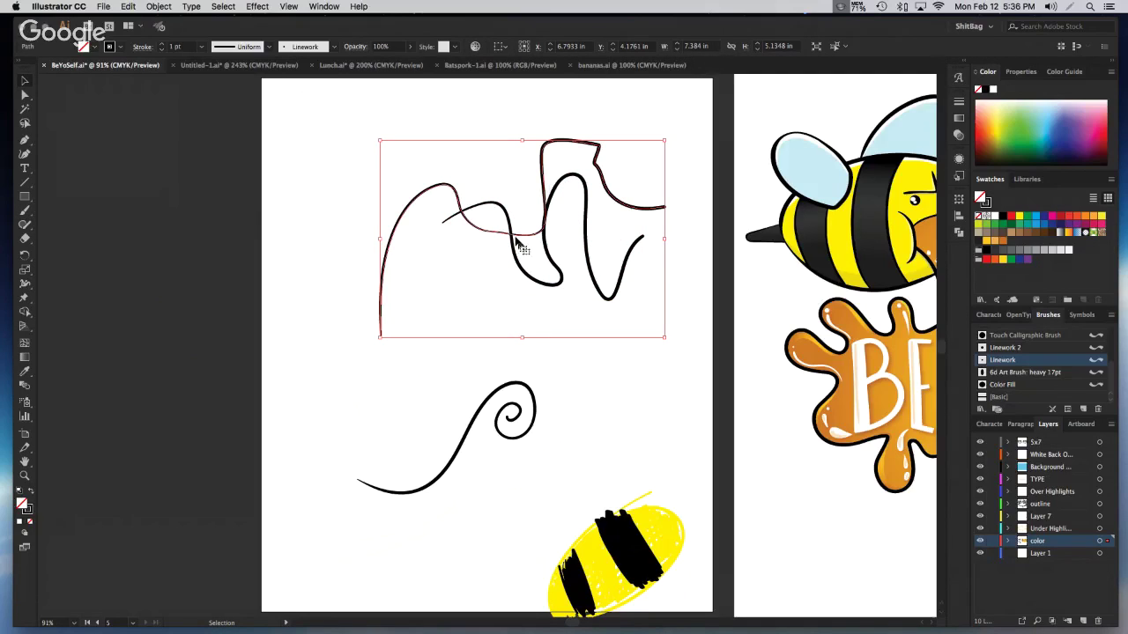
{"action": "left_click_drag", "start_coordinate": [434, 113], "coordinate": [622, 351]}
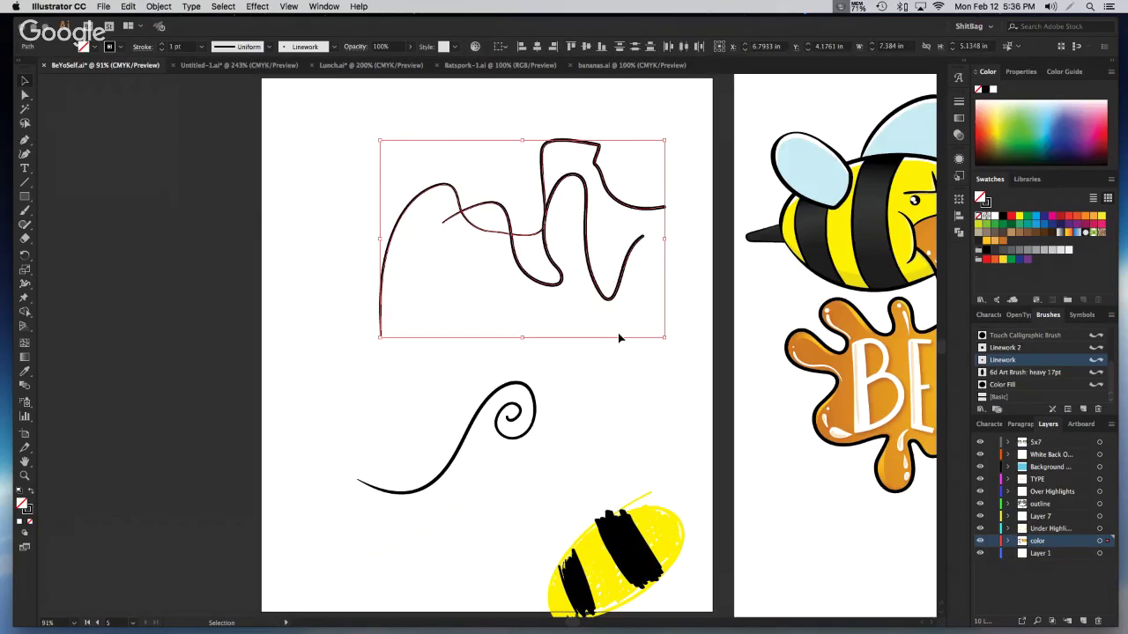
{"action": "key", "text": "Delete"}
Paint a wavy black line with the Blob Brush across the empty area above the spiral
{"action": "key", "text": "shift+b"}
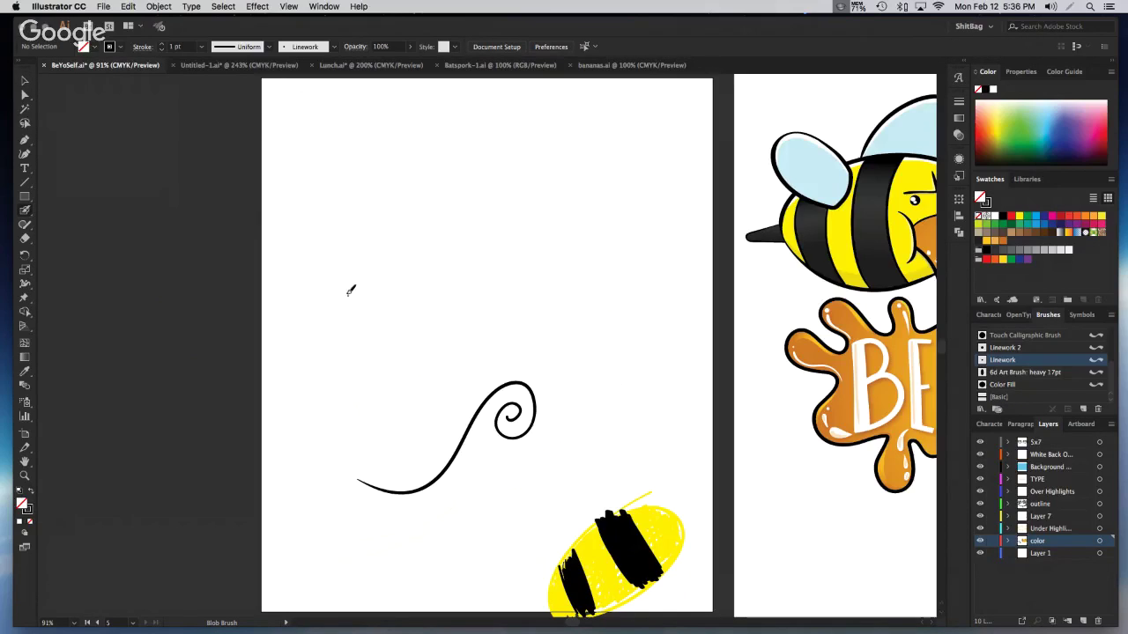
{"action": "mouse_move", "coordinate": [337, 293]}
{"action": "left_mouse_down"}
{"action": "mouse_move", "coordinate": [398, 286]}
{"action": "mouse_move", "coordinate": [467, 181]}
{"action": "mouse_move", "coordinate": [540, 274]}
{"action": "mouse_move", "coordinate": [608, 271]}
{"action": "mouse_move", "coordinate": [663, 193]}
{"action": "left_mouse_up"}
{"action": "key", "text": "v"}
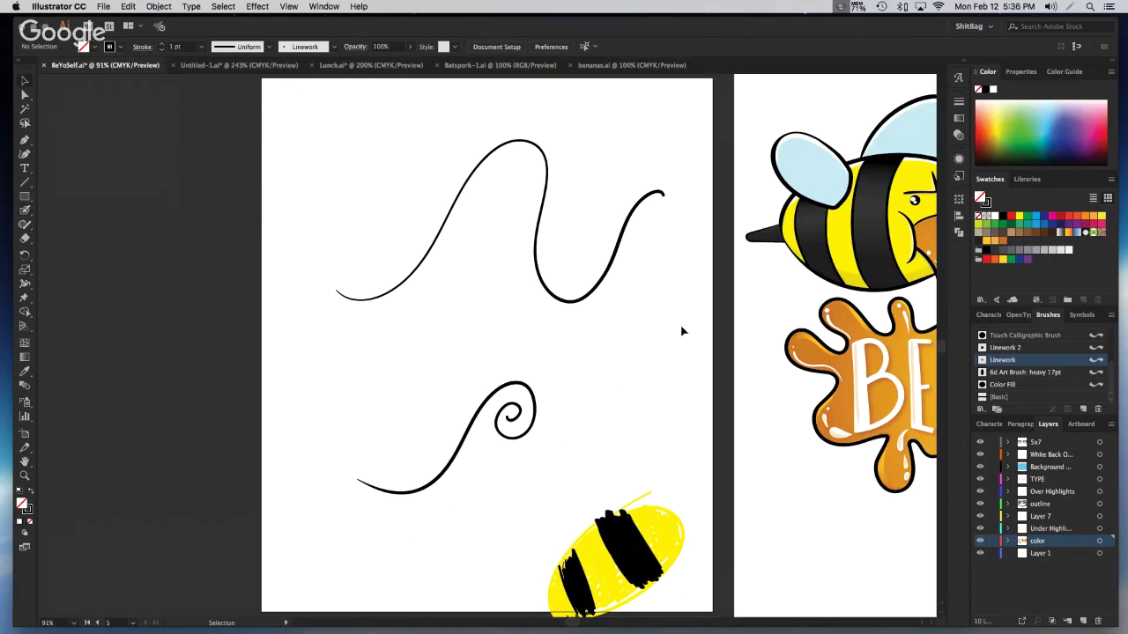
Pull anchor points on the wavy shape's last rise outward with Direct Selection to form a thick black wedge
{"action": "left_click", "coordinate": [588, 302]}
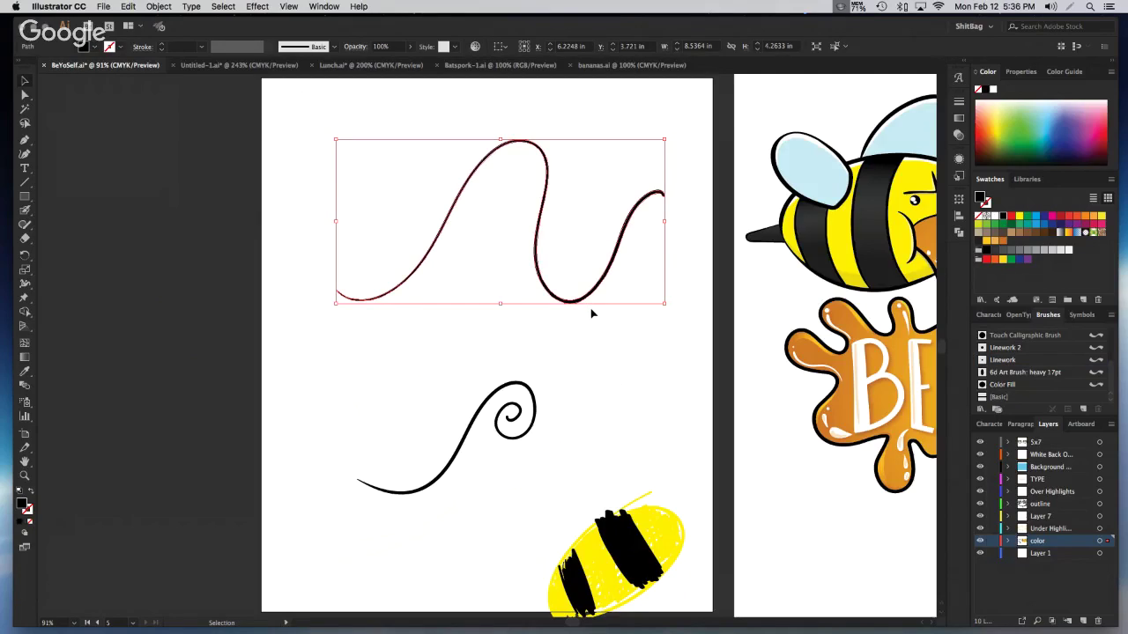
{"action": "key", "text": "a"}
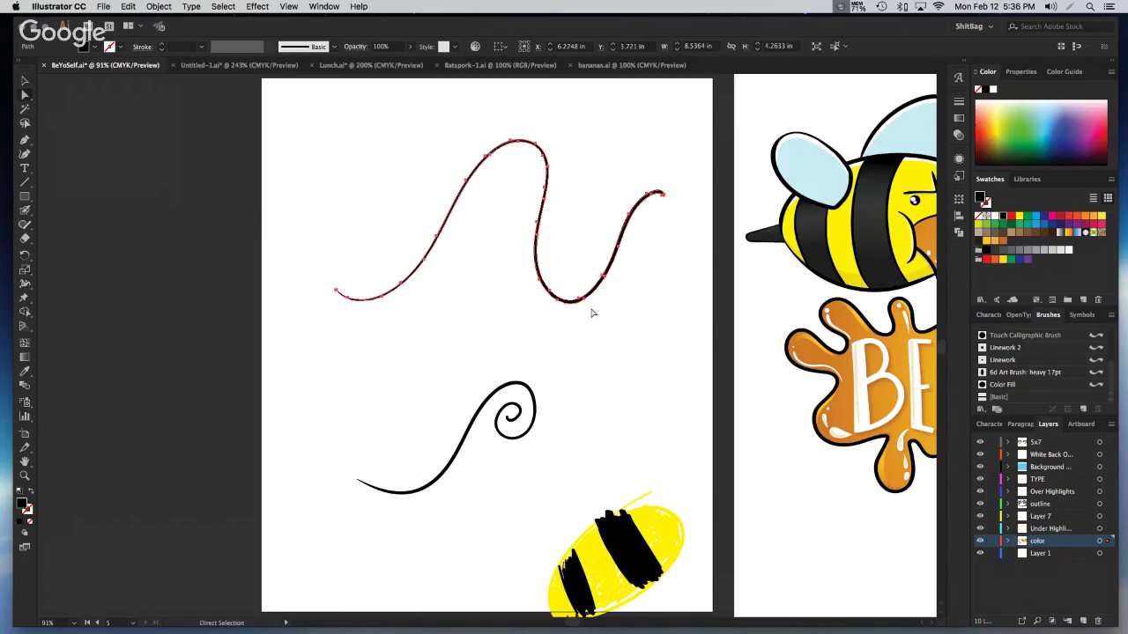
{"action": "left_click", "coordinate": [605, 280]}
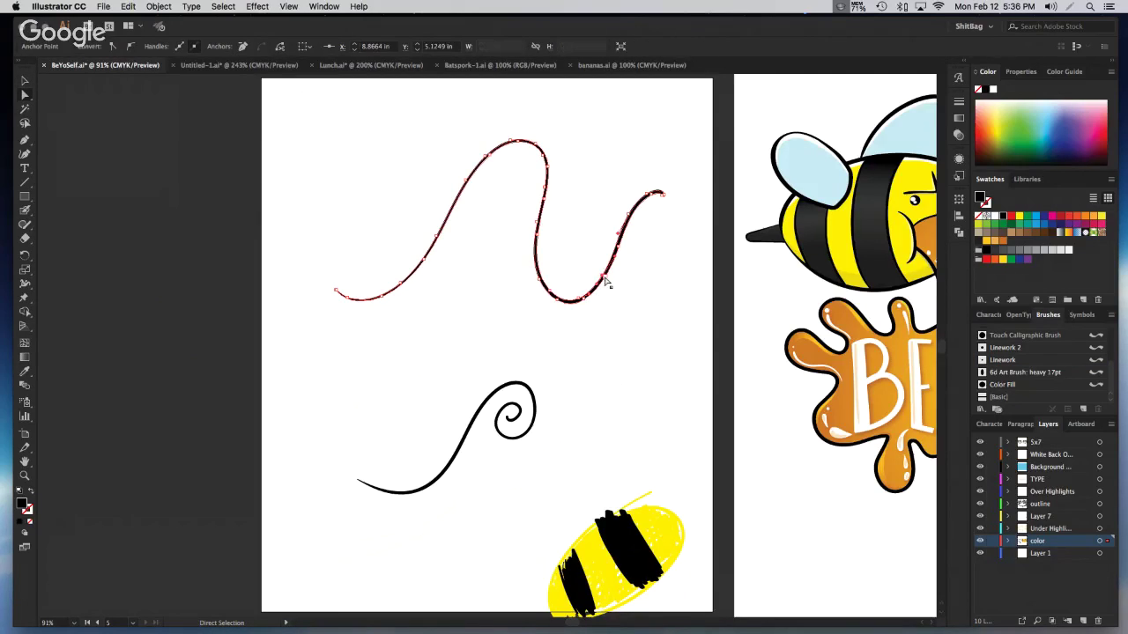
{"action": "key", "text": "shift+w"}
{"action": "left_click_drag", "start_coordinate": [606, 284], "coordinate": [617, 302]}
{"action": "key", "text": "v"}
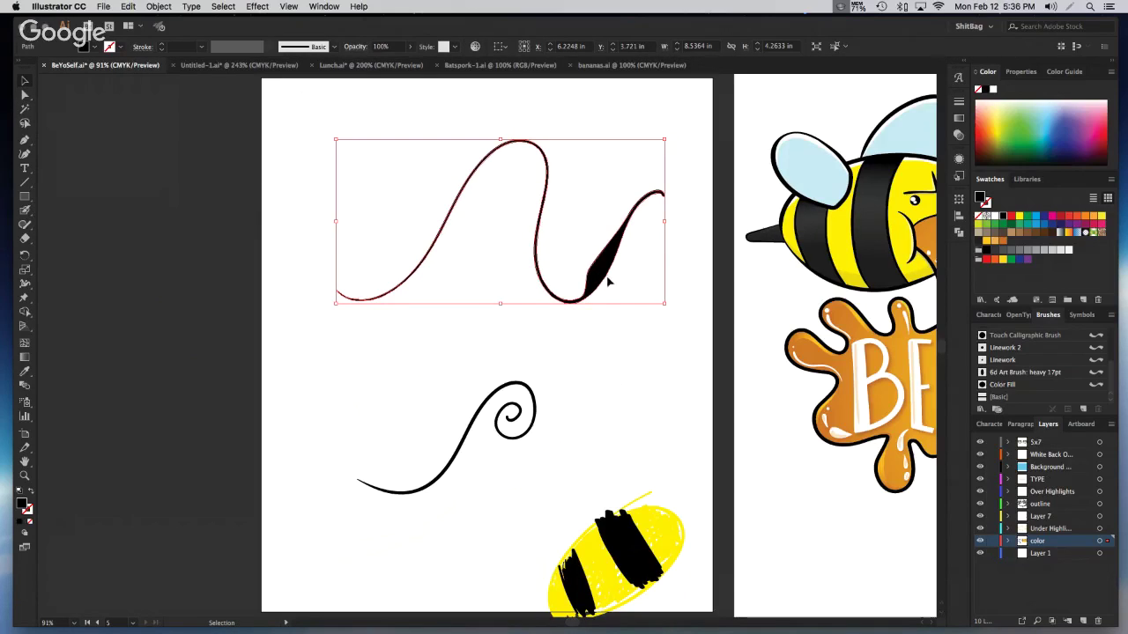
{"action": "key", "text": "a"}
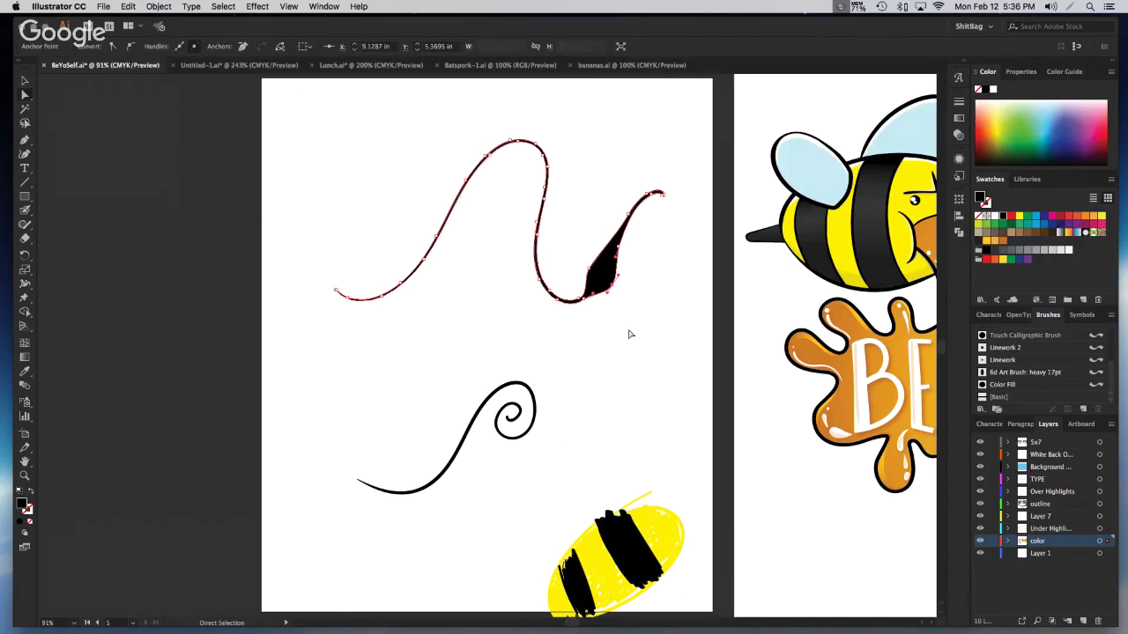
{"action": "left_click", "coordinate": [641, 333]}
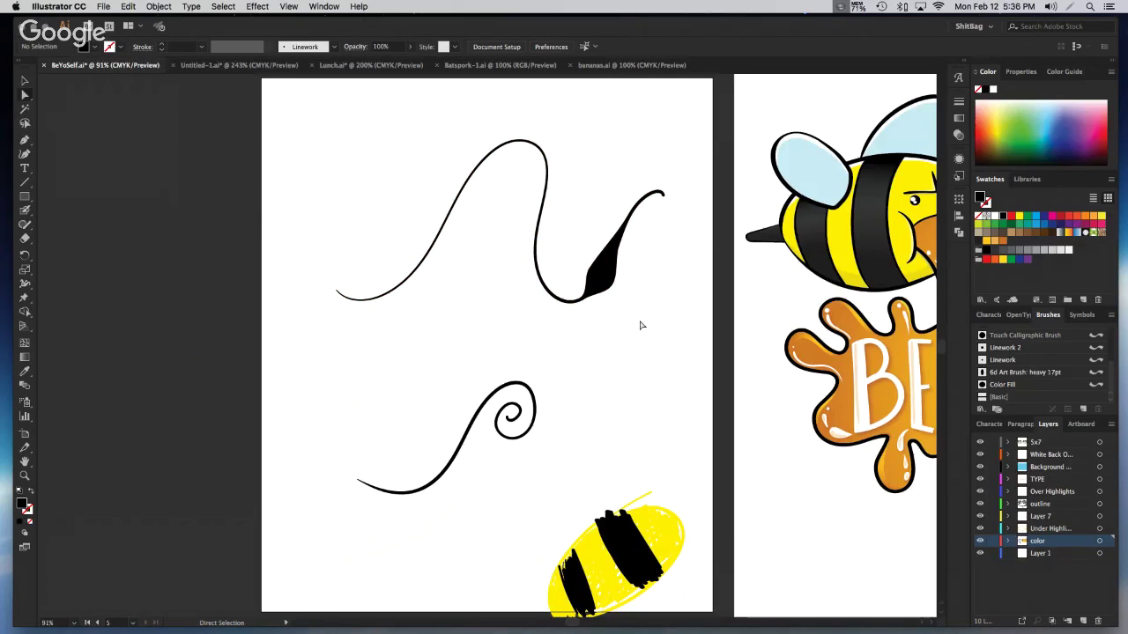
Paint a looping Blob Brush line across the thick wedge, and select the shape to inspect how the lines merged
{"action": "key", "text": "shift+b"}
{"action": "mouse_move", "coordinate": [585, 161]}
{"action": "left_mouse_down"}
{"action": "mouse_move", "coordinate": [569, 200]}
{"action": "mouse_move", "coordinate": [609, 262]}
{"action": "mouse_move", "coordinate": [597, 265]}
{"action": "mouse_move", "coordinate": [608, 217]}
{"action": "mouse_move", "coordinate": [585, 209]}
{"action": "mouse_move", "coordinate": [632, 326]}
{"action": "mouse_move", "coordinate": [615, 231]}
{"action": "left_mouse_up"}
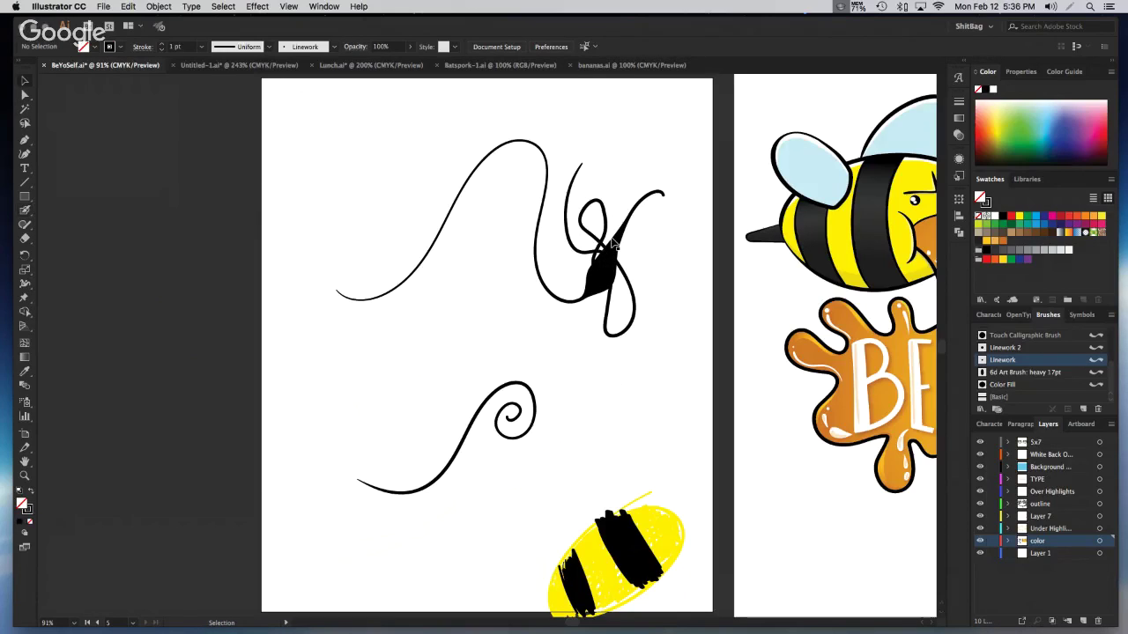
{"action": "key", "text": "v"}
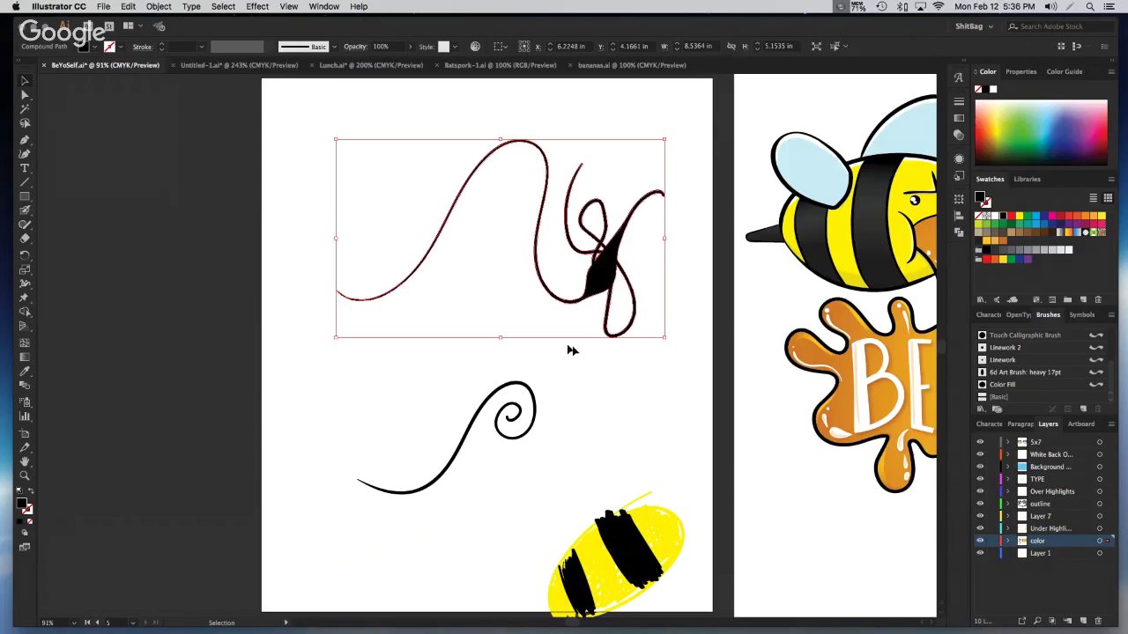
{"action": "left_click", "coordinate": [625, 380]}
{"action": "left_click", "coordinate": [616, 279]}
{"action": "left_click", "coordinate": [577, 405]}
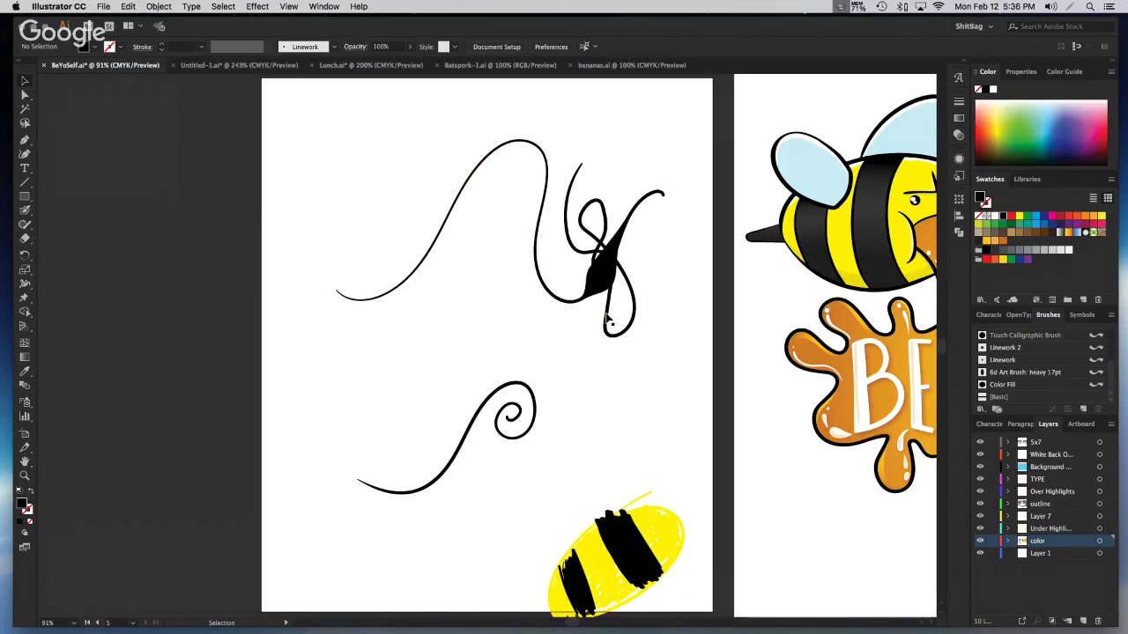
Select the spiral stroke and move it up, closer to the wavy shape
{"action": "left_click", "coordinate": [536, 405]}
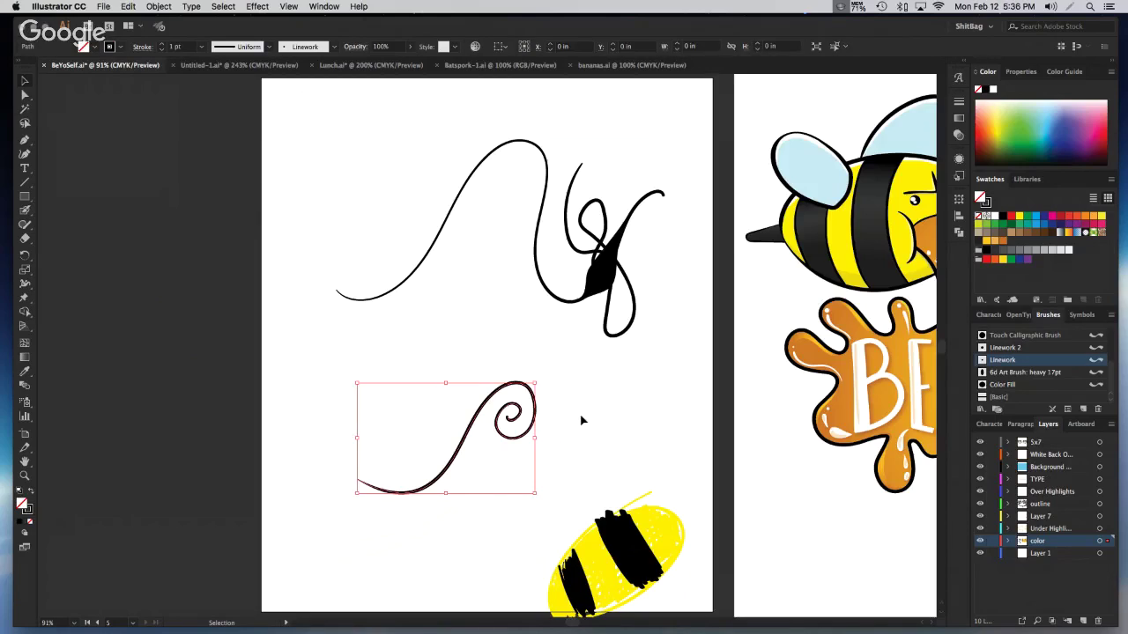
{"action": "left_click", "coordinate": [582, 420]}
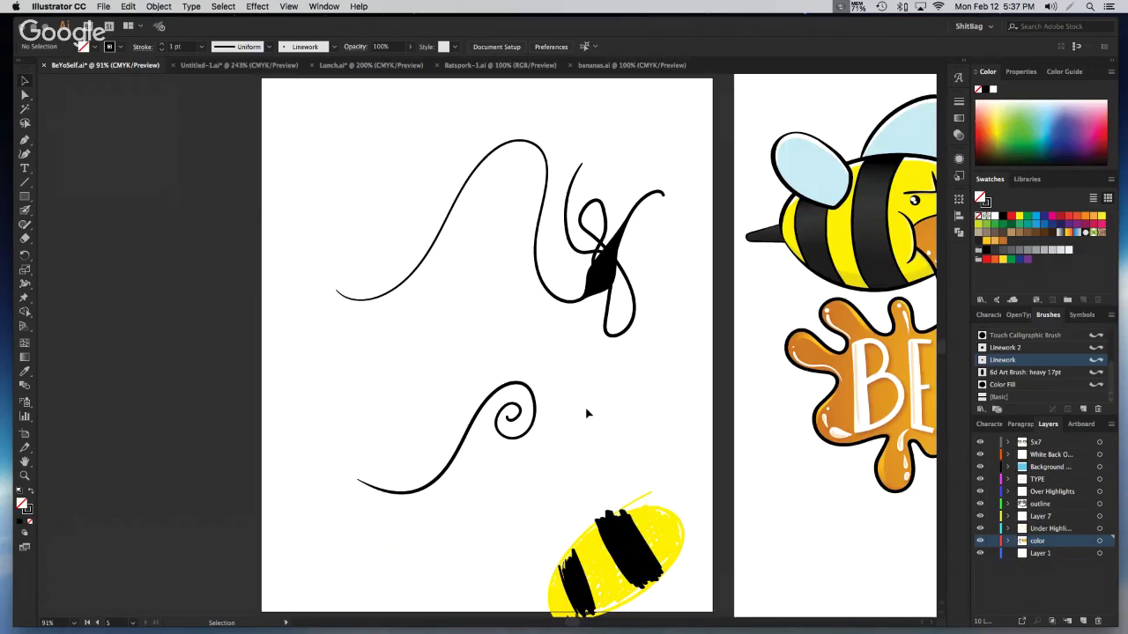
{"action": "left_click_drag", "start_coordinate": [503, 390], "coordinate": [615, 383]}
{"action": "left_click", "coordinate": [614, 383]}
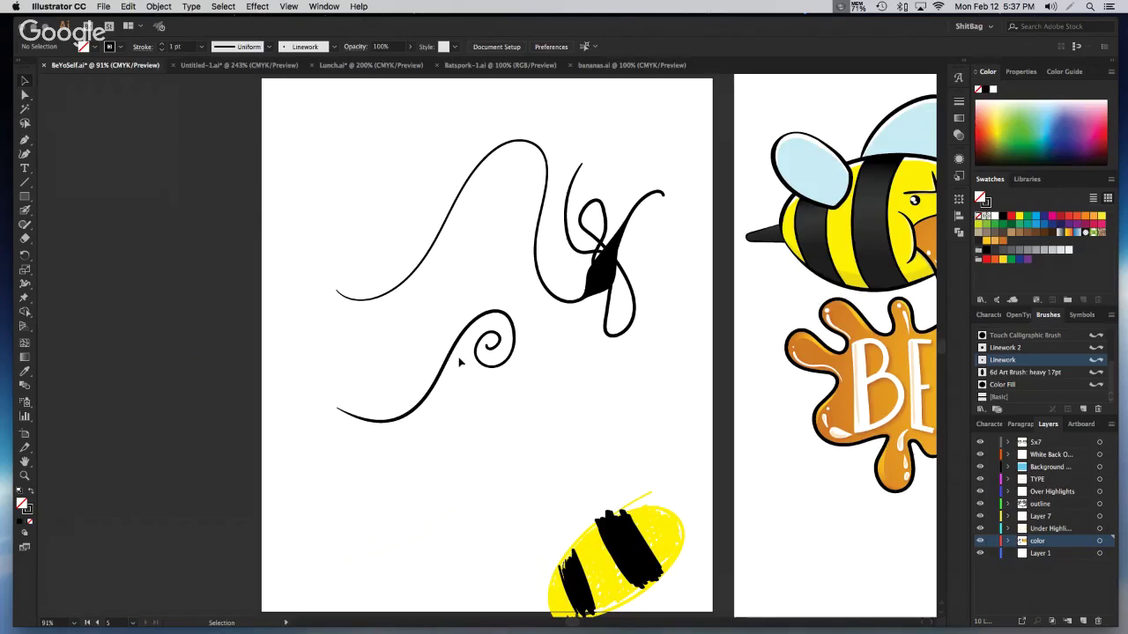
Paint a looping Paintbrush stroke over the spiral, and convert both strokes to filled shapes with Outline Stroke
{"action": "key", "text": "b"}
{"action": "mouse_move", "coordinate": [412, 359]}
{"action": "left_mouse_down"}
{"action": "mouse_move", "coordinate": [461, 340]}
{"action": "mouse_move", "coordinate": [500, 394]}
{"action": "mouse_move", "coordinate": [476, 333]}
{"action": "mouse_move", "coordinate": [501, 300]}
{"action": "mouse_move", "coordinate": [538, 367]}
{"action": "left_mouse_up"}
{"action": "key", "text": "v"}
{"action": "left_click_drag", "start_coordinate": [338, 295], "coordinate": [537, 422]}
{"action": "left_click", "coordinate": [159, 7]}
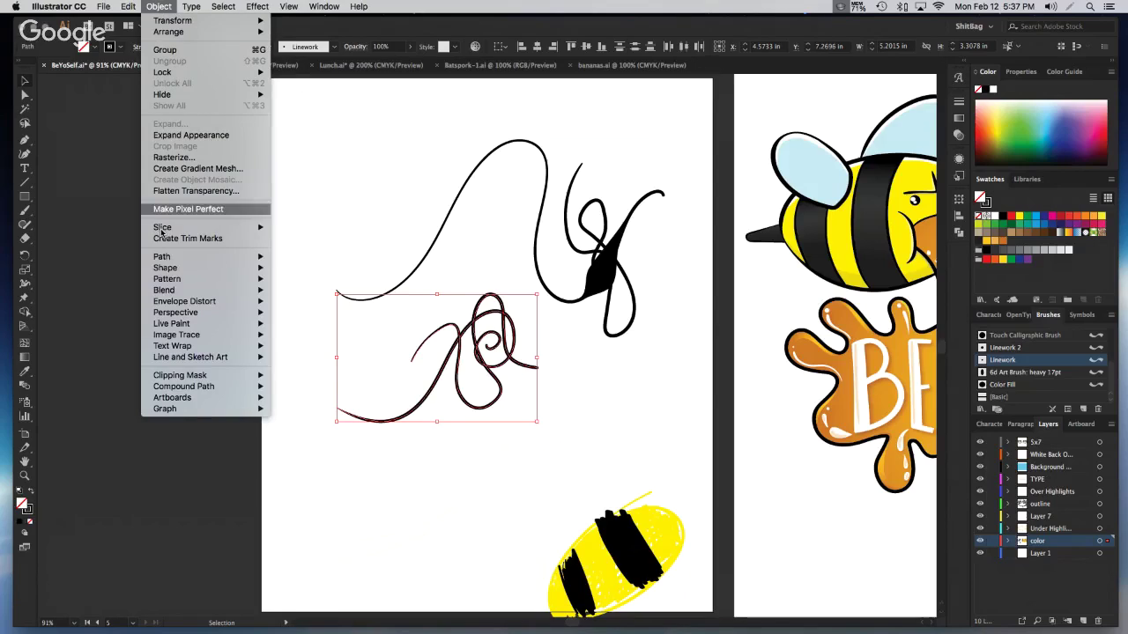
{"action": "mouse_move", "coordinate": [234, 257]}
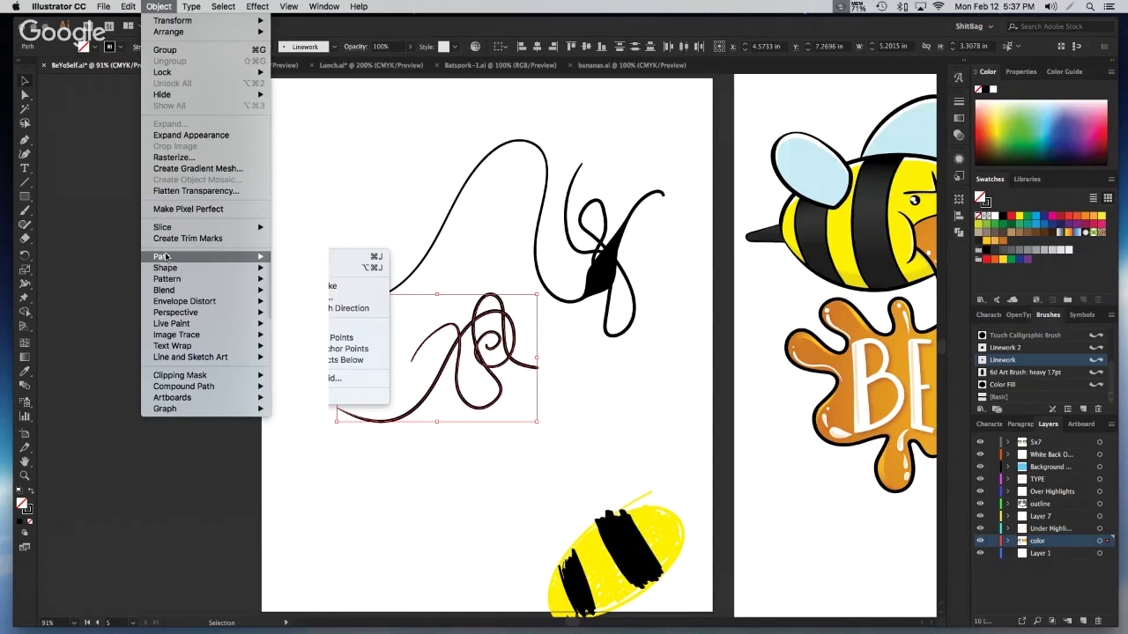
{"action": "left_click", "coordinate": [318, 288]}
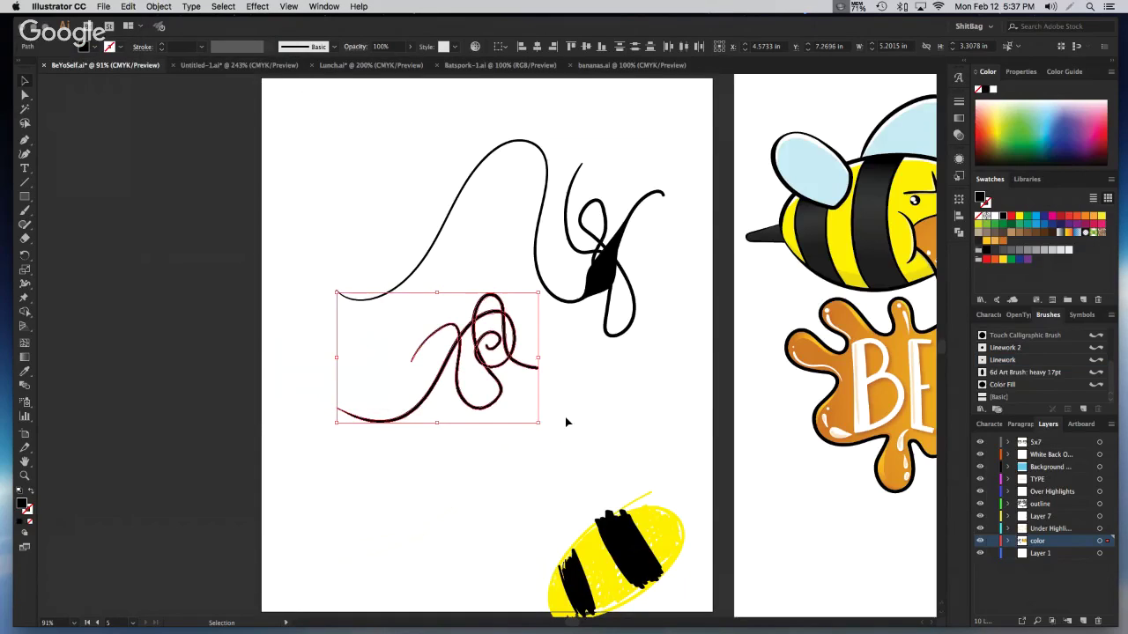
Merge the outlined spiral and looping stroke into one compound path with Pathfinder, and select the merged shape
{"action": "left_click", "coordinate": [959, 232]}
{"action": "left_click", "coordinate": [541, 360]}
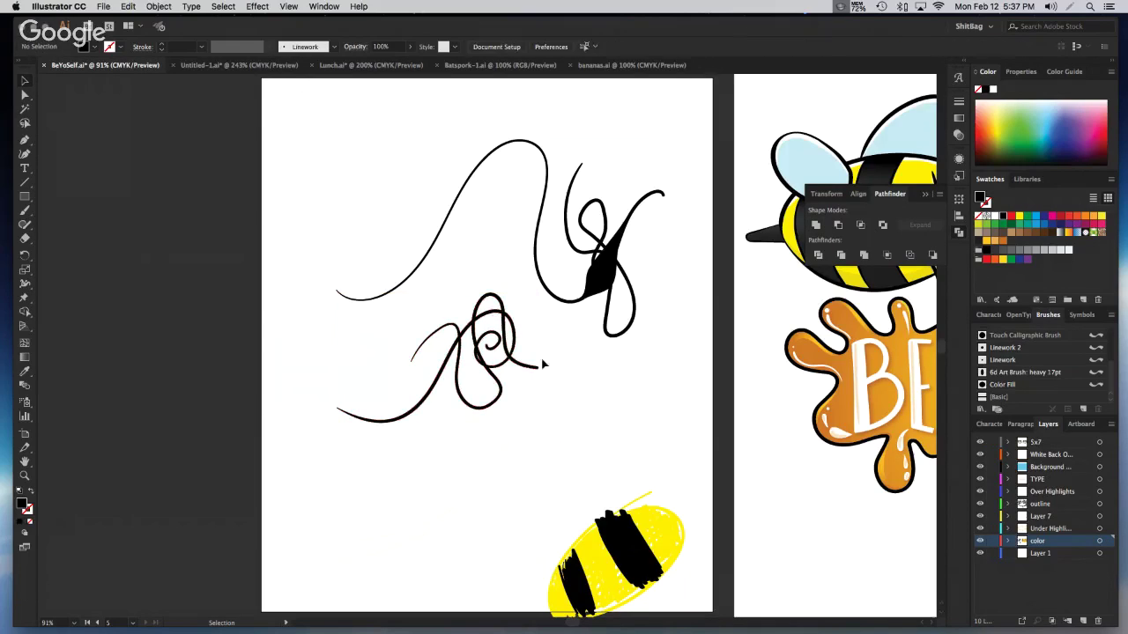
{"action": "left_click", "coordinate": [508, 359]}
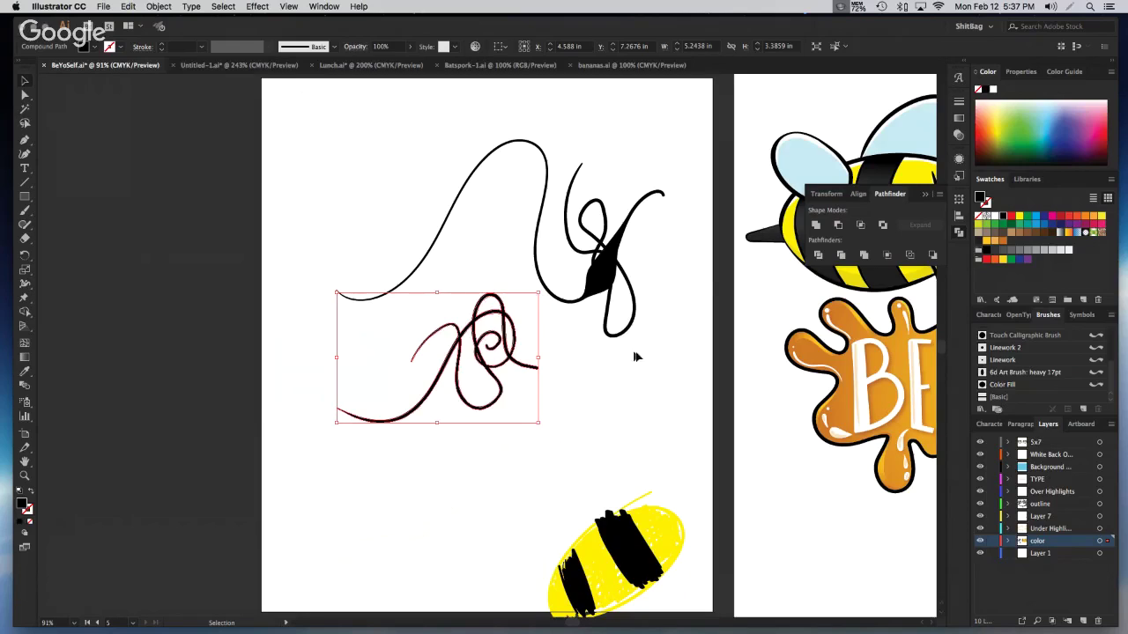
Examine the anchor points of the BEE YOURSELF artwork by selecting across its bees, lettering and honey with Direct Selection
{"action": "scroll", "coordinate": [630, 352], "scroll_direction": "right", "scroll_amount": 6}
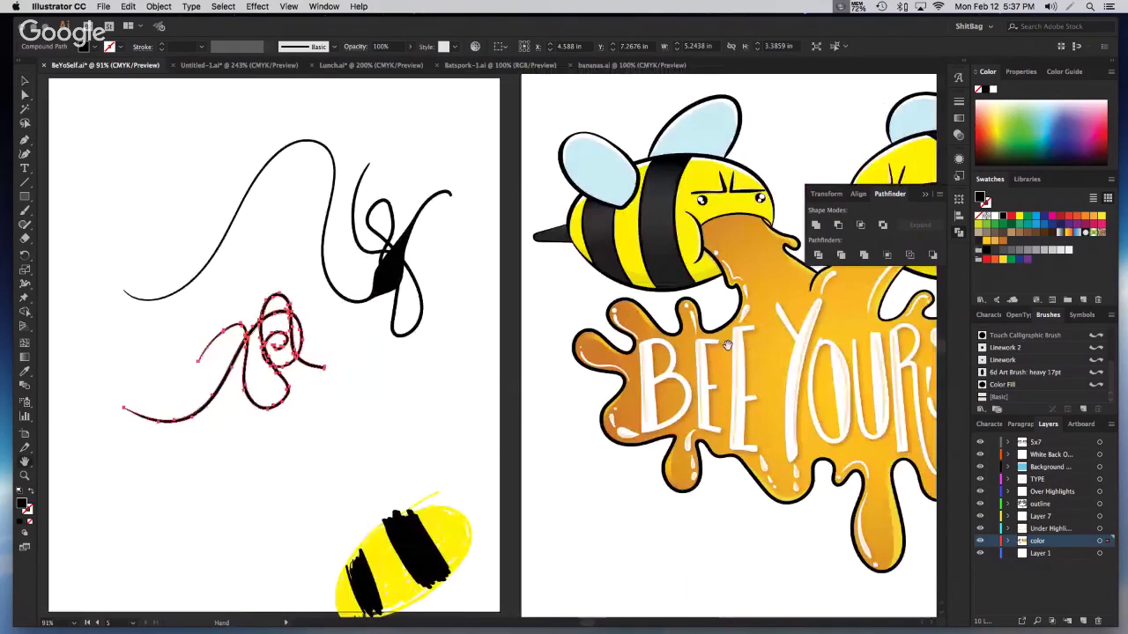
{"action": "scroll", "coordinate": [727, 347], "scroll_direction": "right", "scroll_amount": 8}
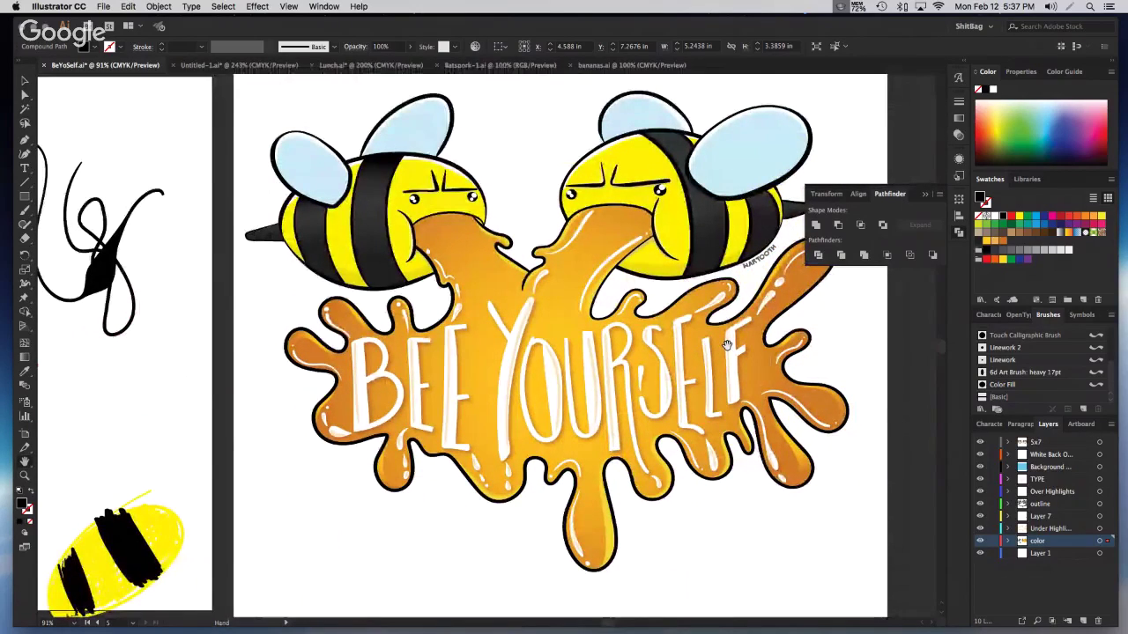
{"action": "scroll", "coordinate": [738, 342], "scroll_direction": "right", "scroll_amount": 3}
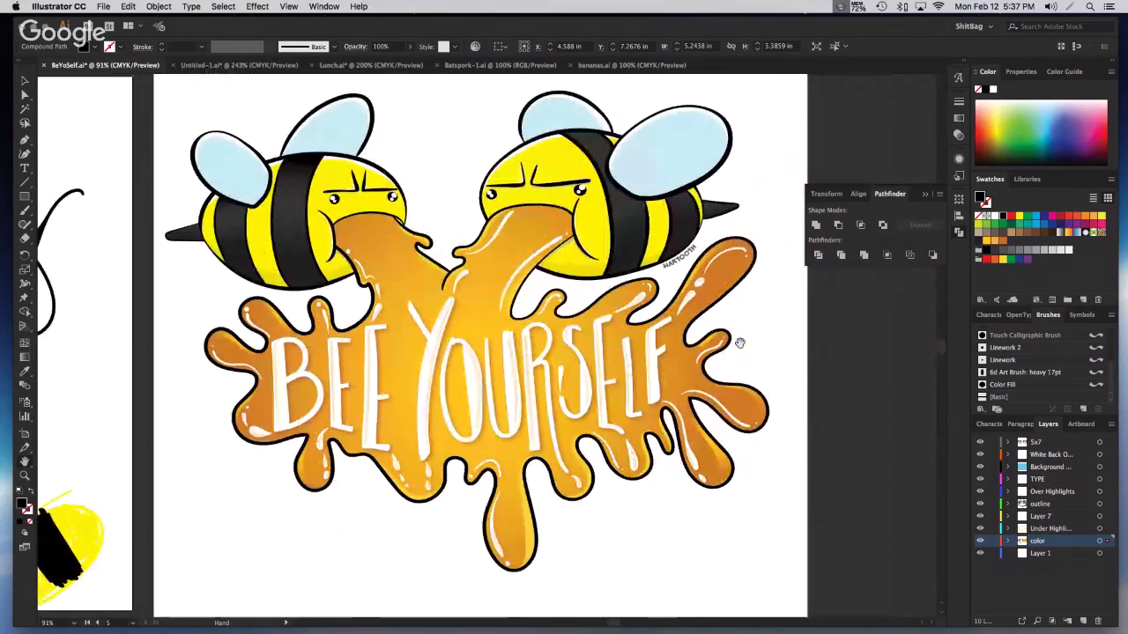
{"action": "scroll", "coordinate": [738, 342], "scroll_direction": "left", "scroll_amount": 1}
{"action": "key", "text": "a"}
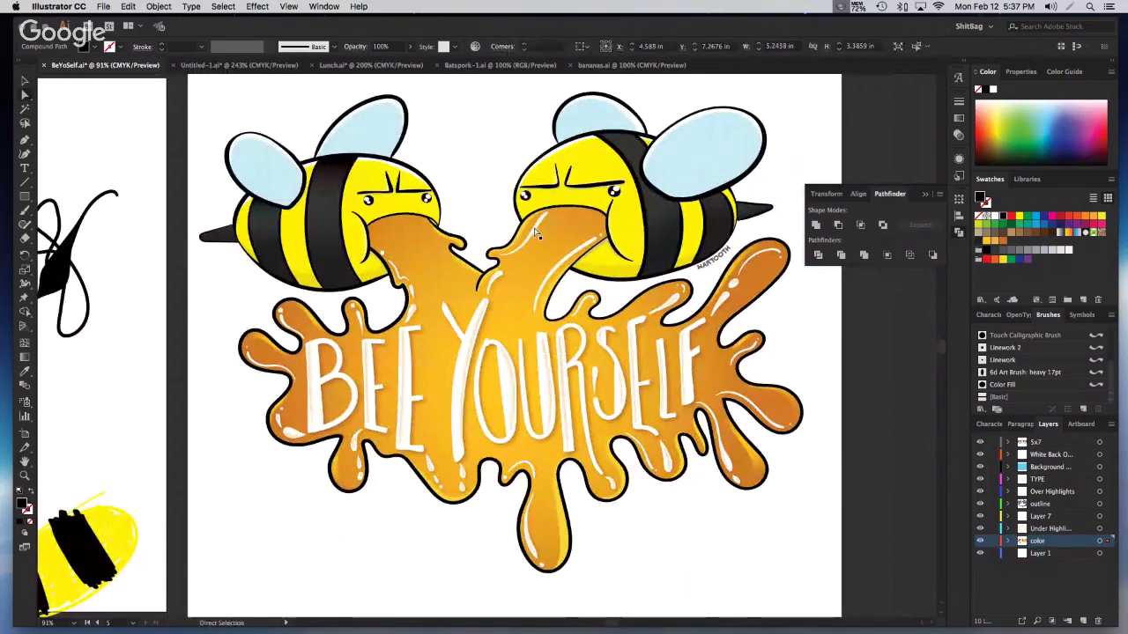
{"action": "left_click", "coordinate": [526, 227]}
{"action": "left_click", "coordinate": [517, 284]}
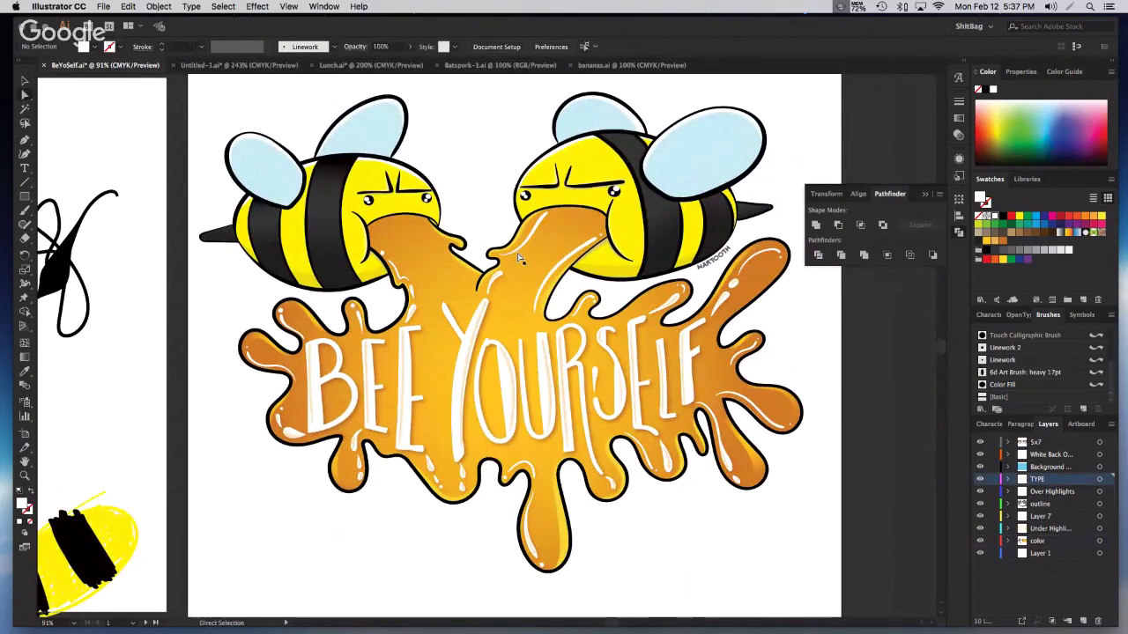
{"action": "left_click_drag", "start_coordinate": [230, 107], "coordinate": [599, 469]}
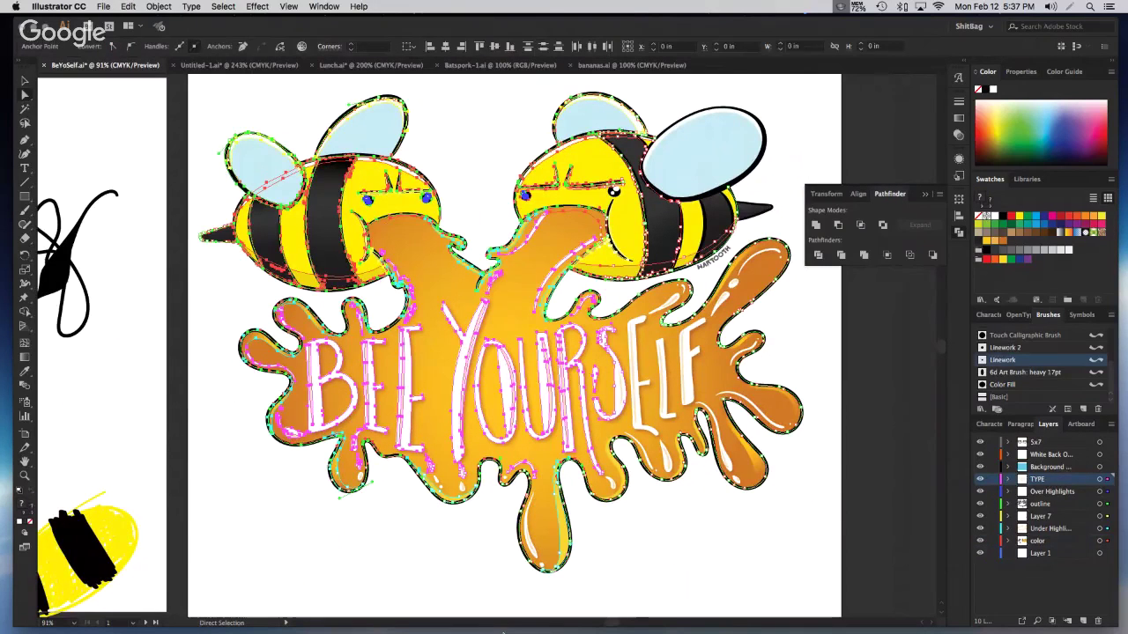
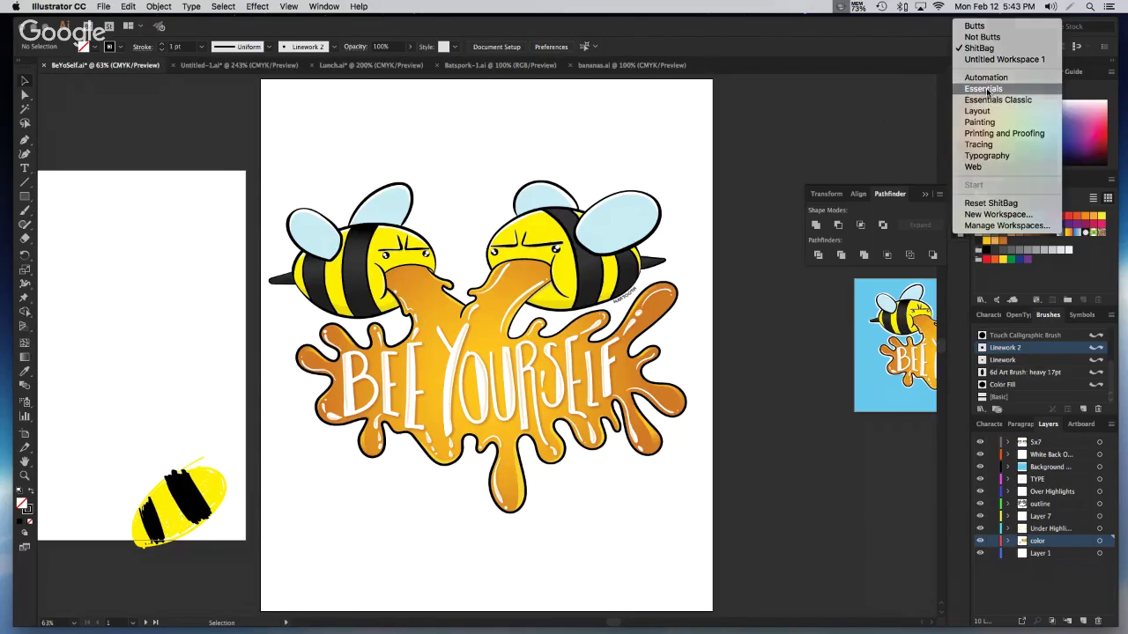
Switch to the Essentials workspace
{"action": "left_click", "coordinate": [830, 102]}
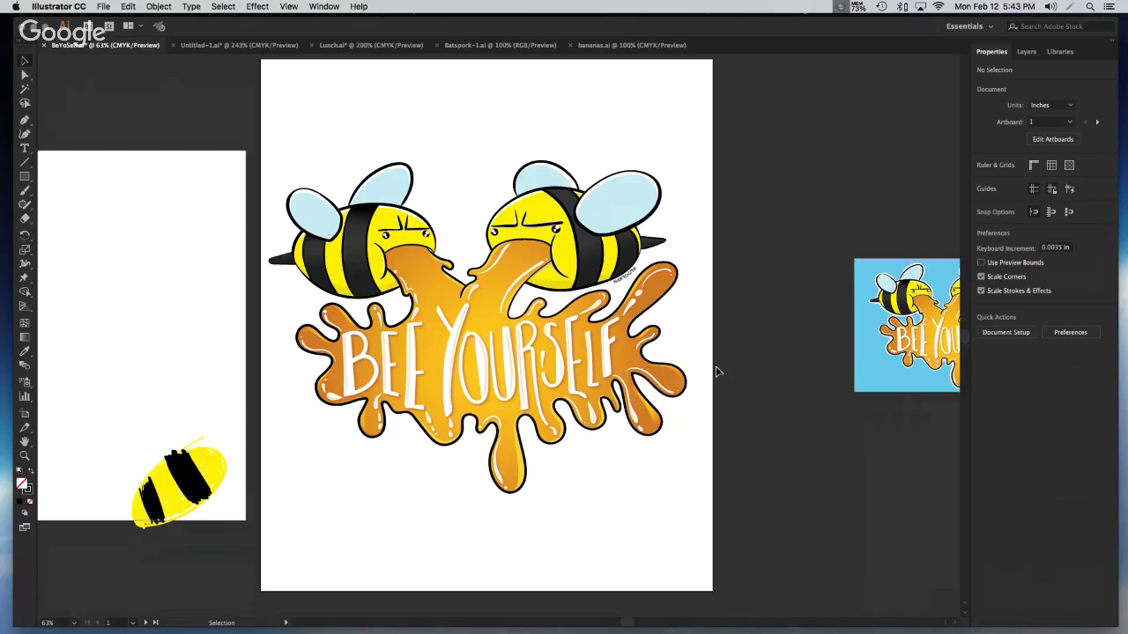
{"action": "scroll", "coordinate": [702, 360], "scroll_direction": "down", "scroll_amount": 1}
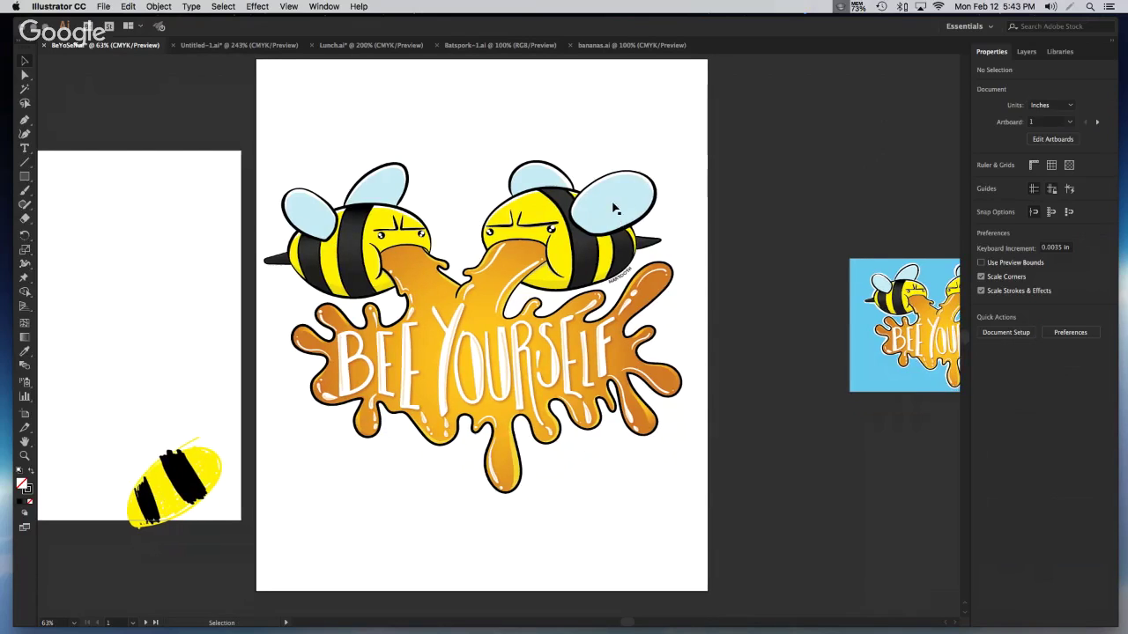
Inspect the properties of a bee's wing, the letter F, the signature and a honey drip highlight by selecting each
{"action": "left_click", "coordinate": [615, 207]}
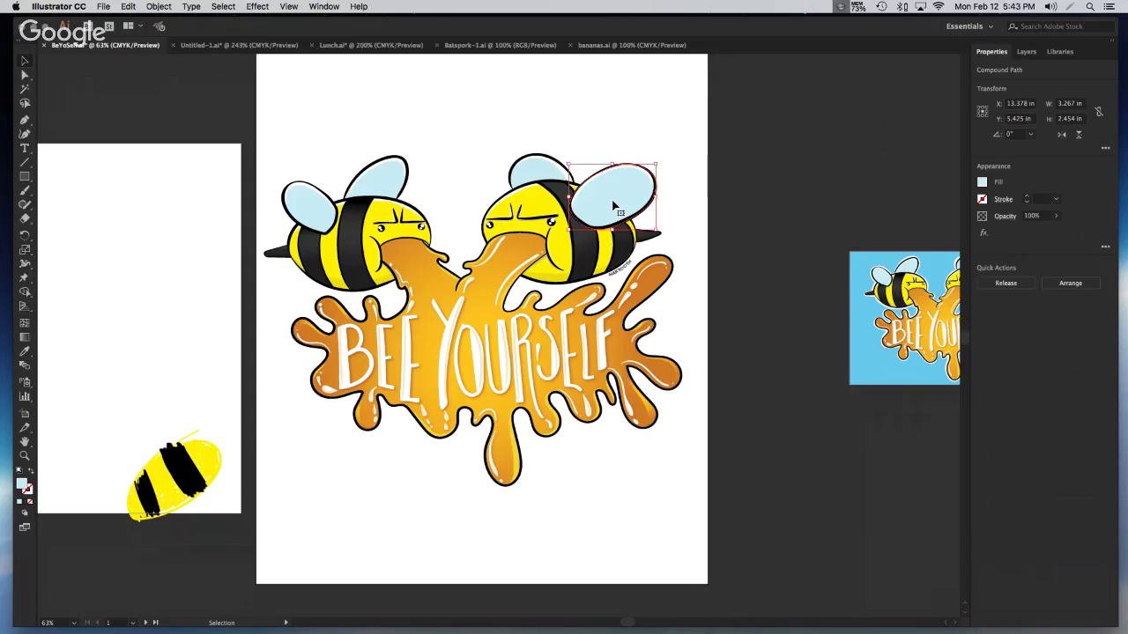
{"action": "left_click", "coordinate": [600, 349]}
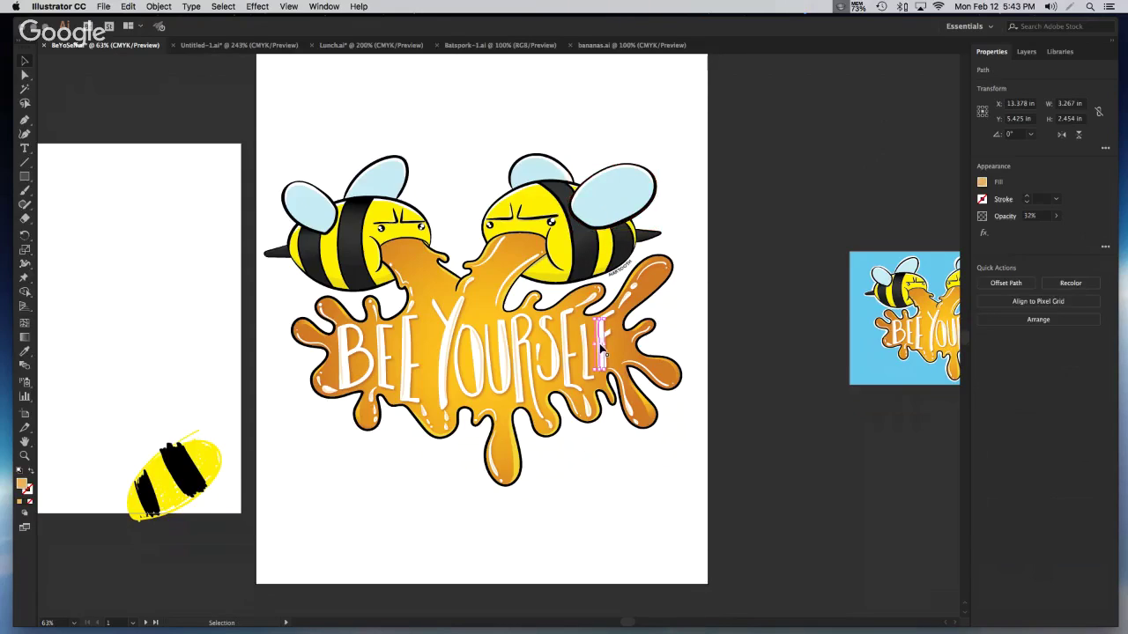
{"action": "left_click", "coordinate": [622, 274]}
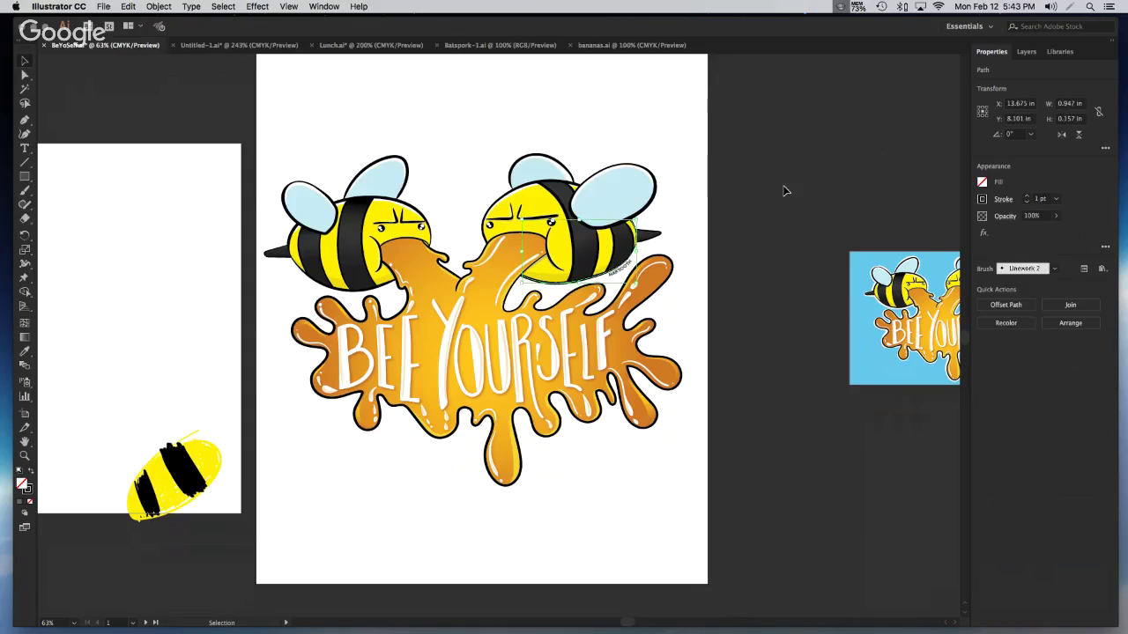
{"action": "left_click", "coordinate": [622, 273]}
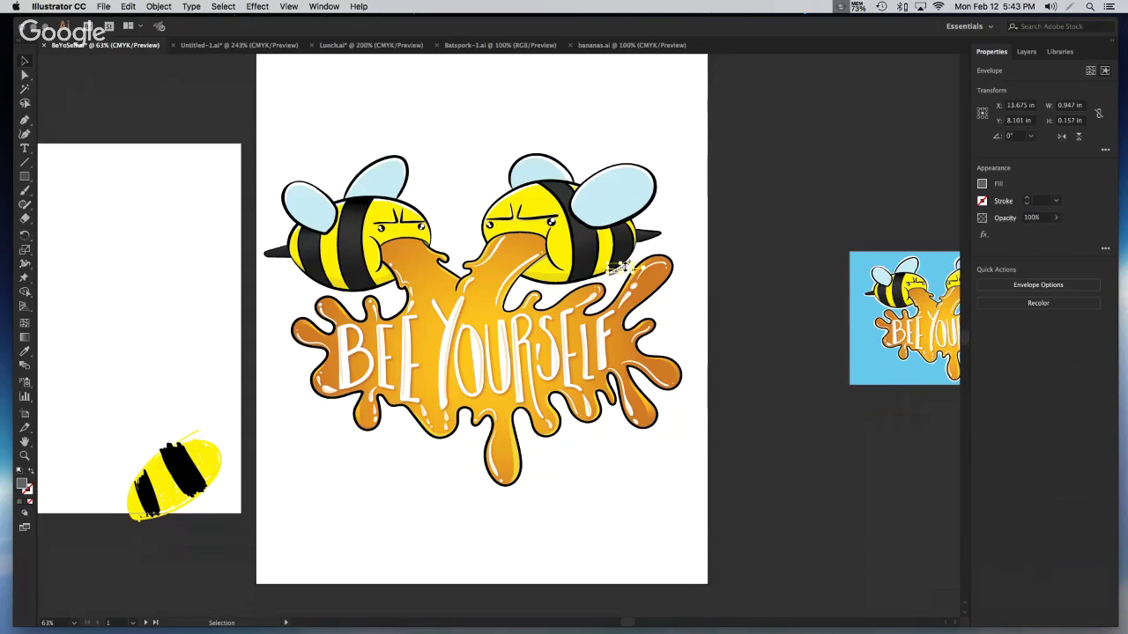
{"action": "left_click", "coordinate": [627, 408]}
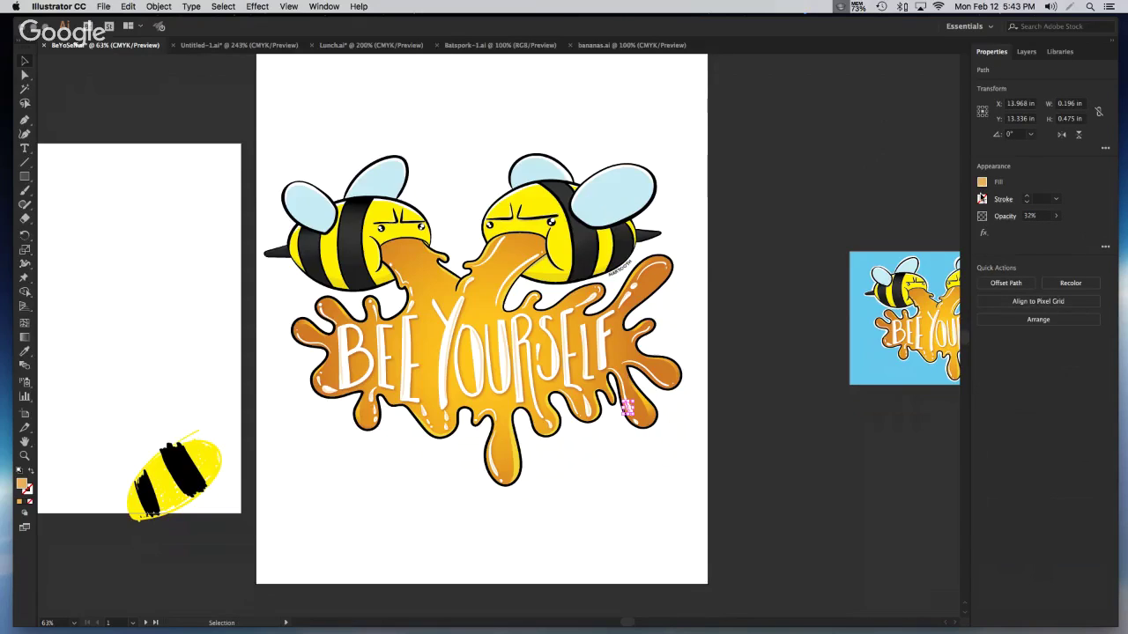
Switch to the Essentials Classic workspace
{"action": "left_click", "coordinate": [981, 29]}
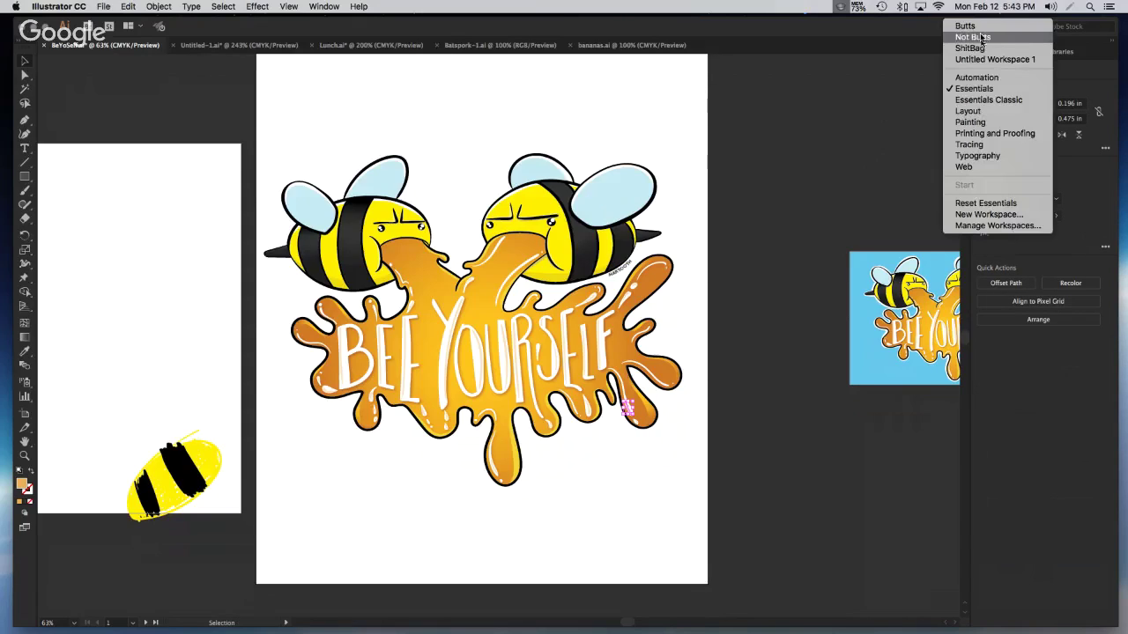
{"action": "left_click", "coordinate": [983, 101]}
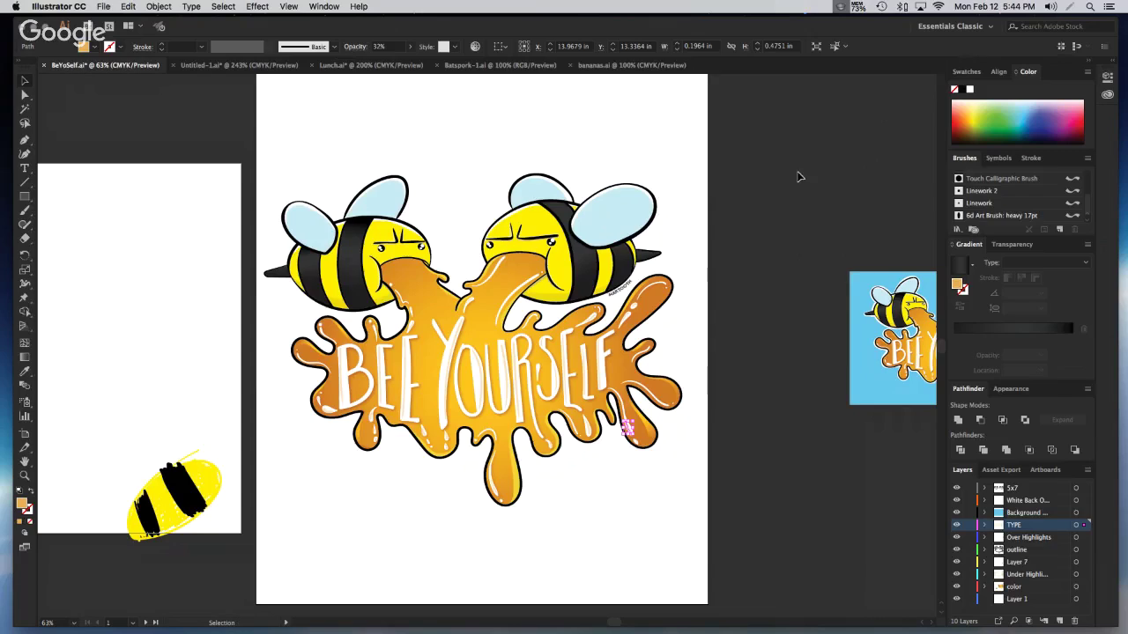
{"action": "scroll", "coordinate": [800, 175], "scroll_direction": "down", "scroll_amount": 1}
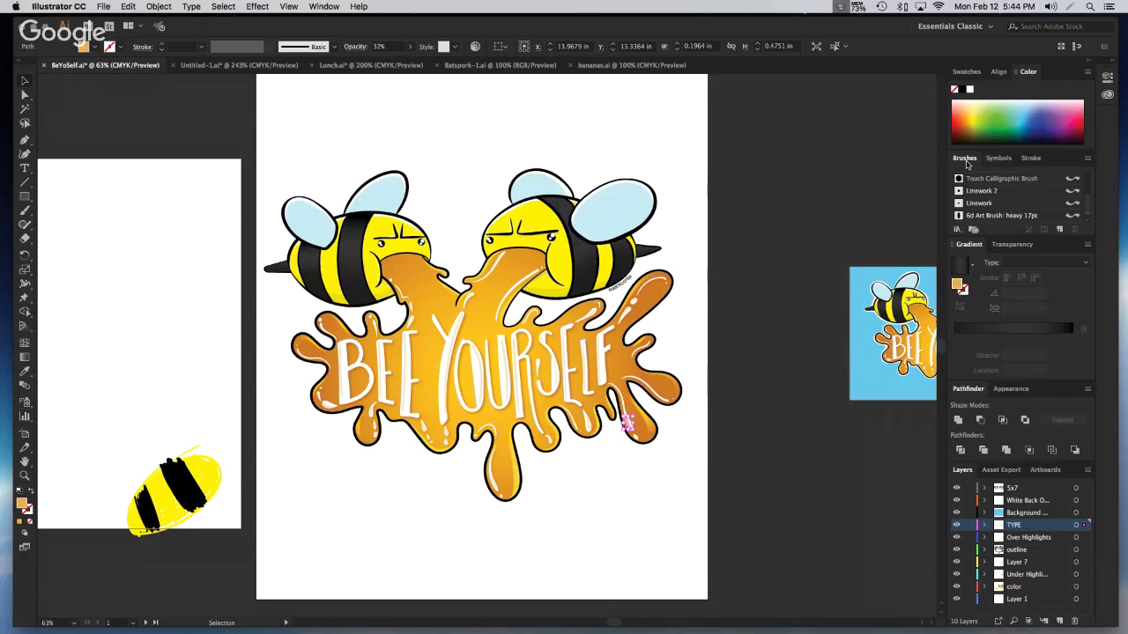
Detach the Symbols panel from the Brushes and Stroke group and close it
{"action": "left_click", "coordinate": [1030, 158]}
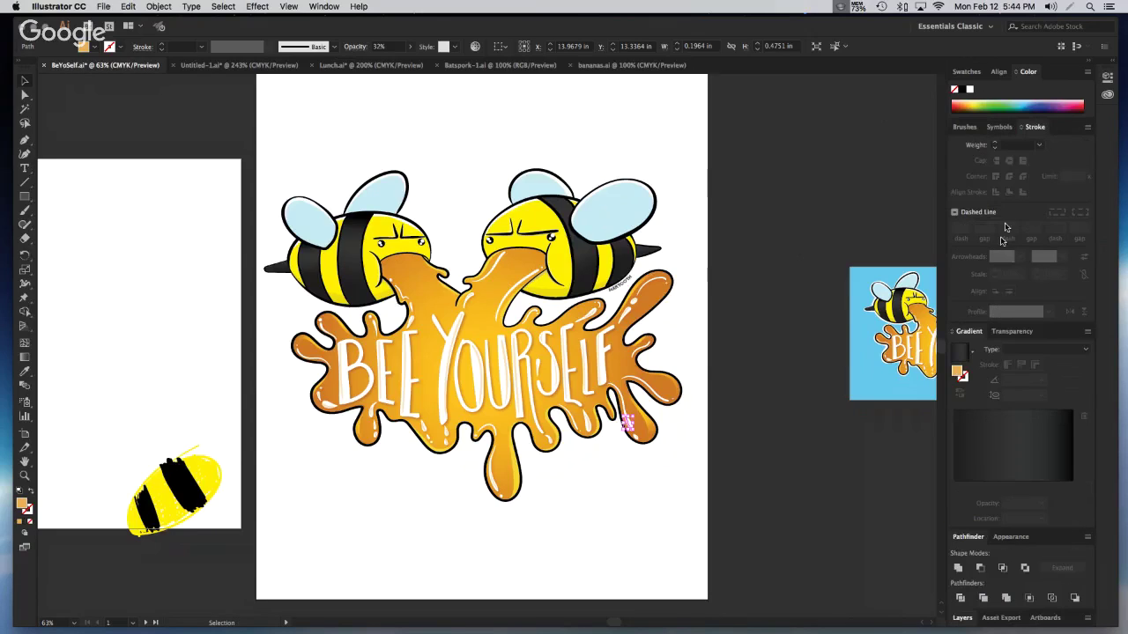
{"action": "left_click", "coordinate": [1003, 126]}
{"action": "left_click_drag", "start_coordinate": [1000, 173], "coordinate": [689, 174]}
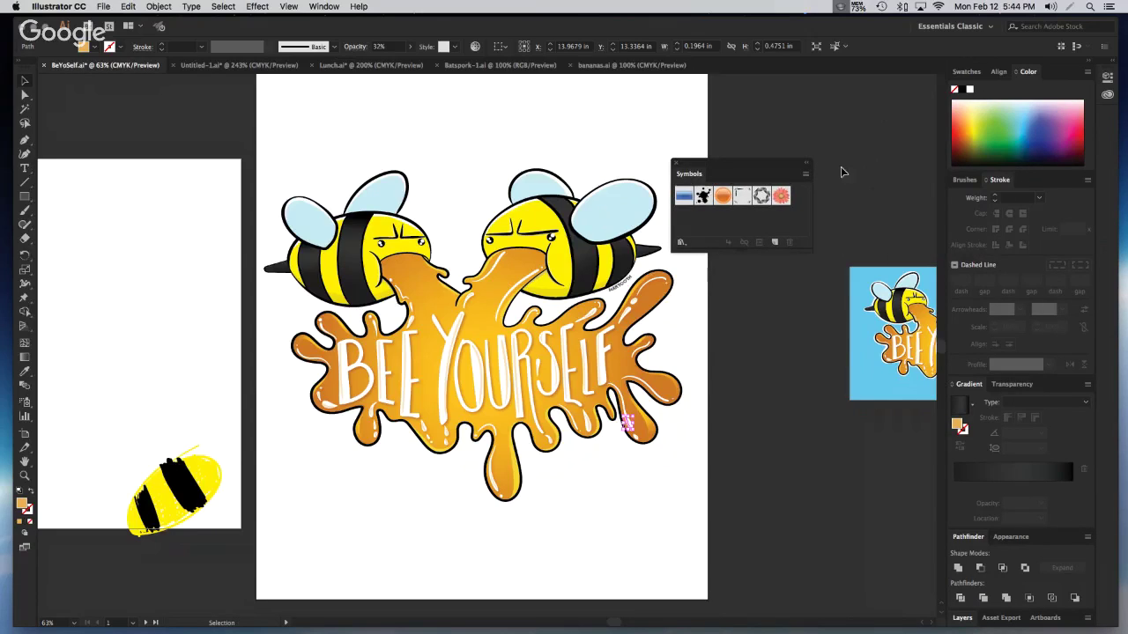
{"action": "left_click", "coordinate": [675, 164]}
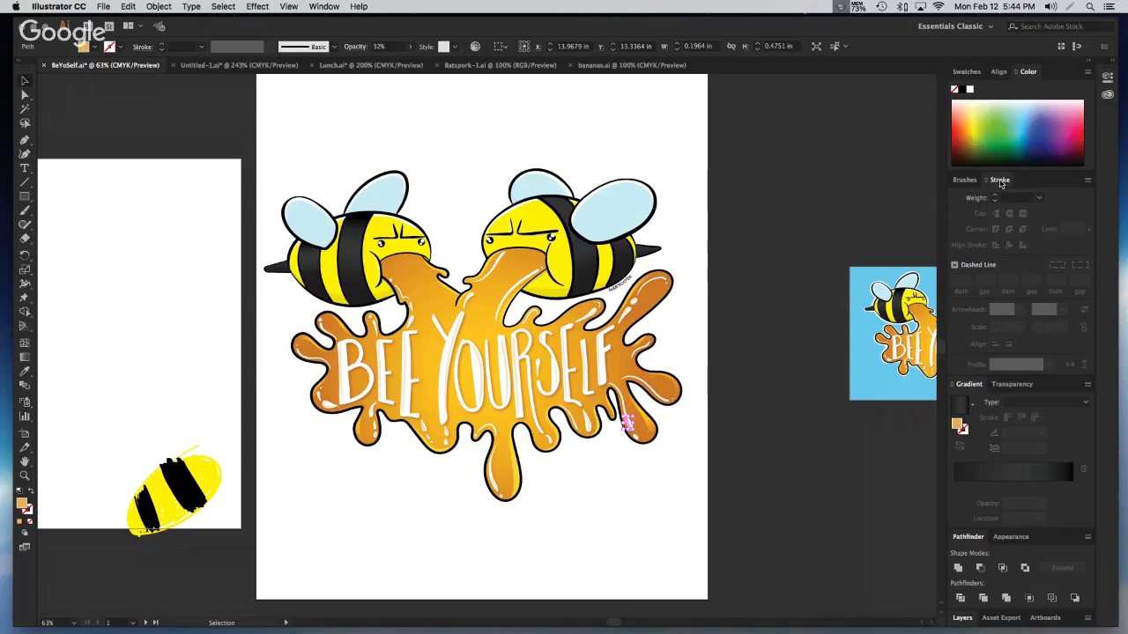
Hide the extended stroke options and bring up the list of brushes in their place
{"action": "left_click", "coordinate": [1087, 182]}
{"action": "left_click", "coordinate": [1088, 183]}
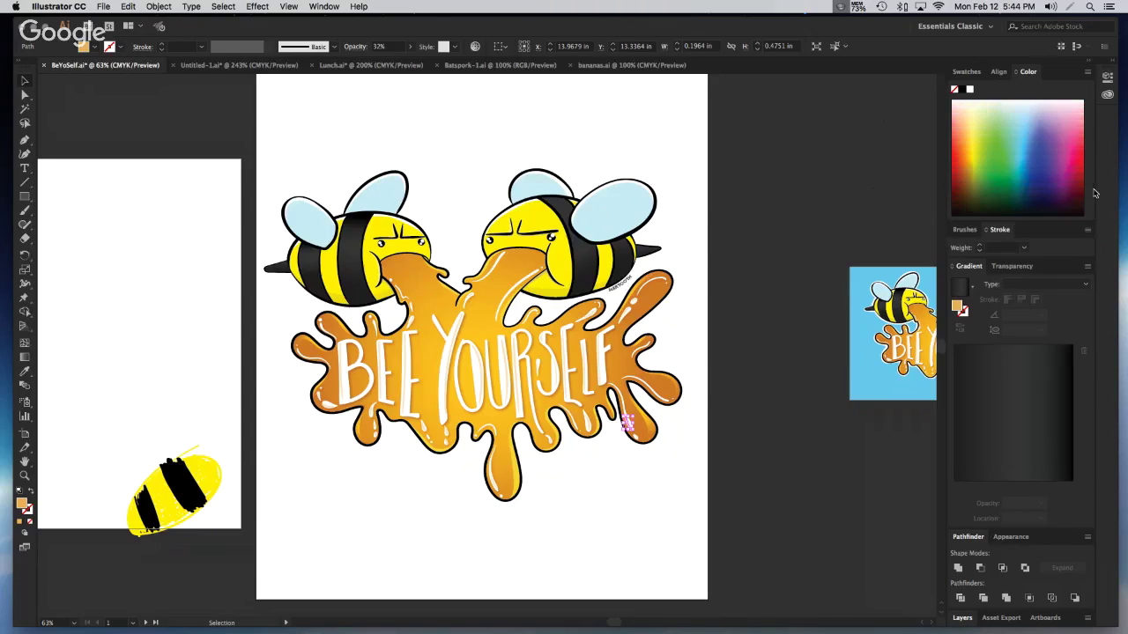
{"action": "left_click", "coordinate": [964, 229]}
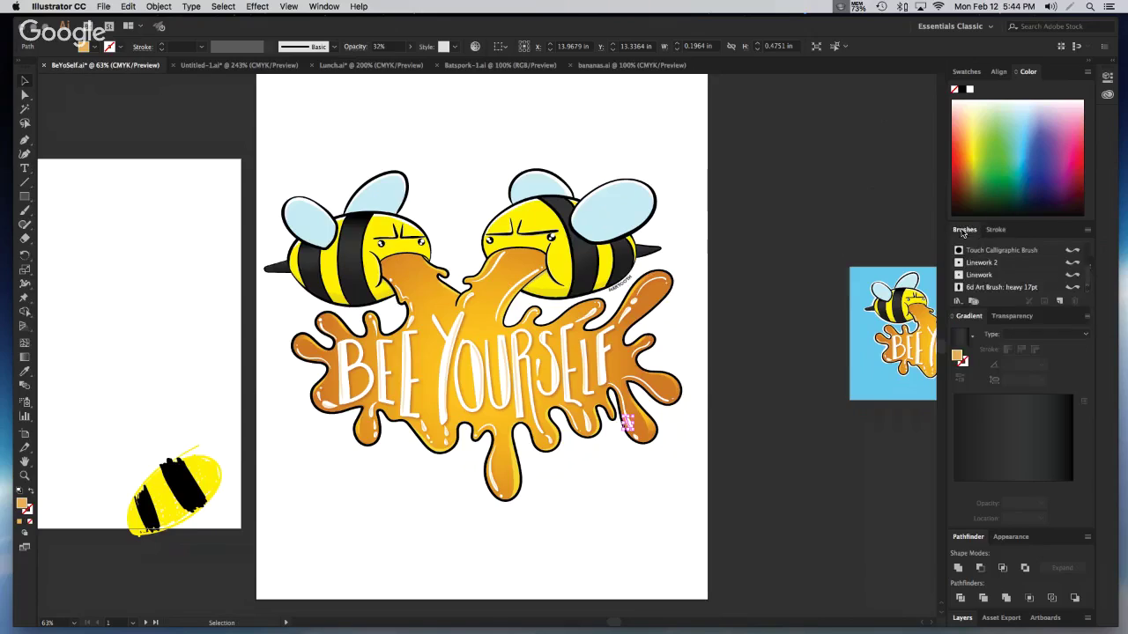
{"action": "scroll", "coordinate": [1023, 278], "scroll_direction": "down", "scroll_amount": 2}
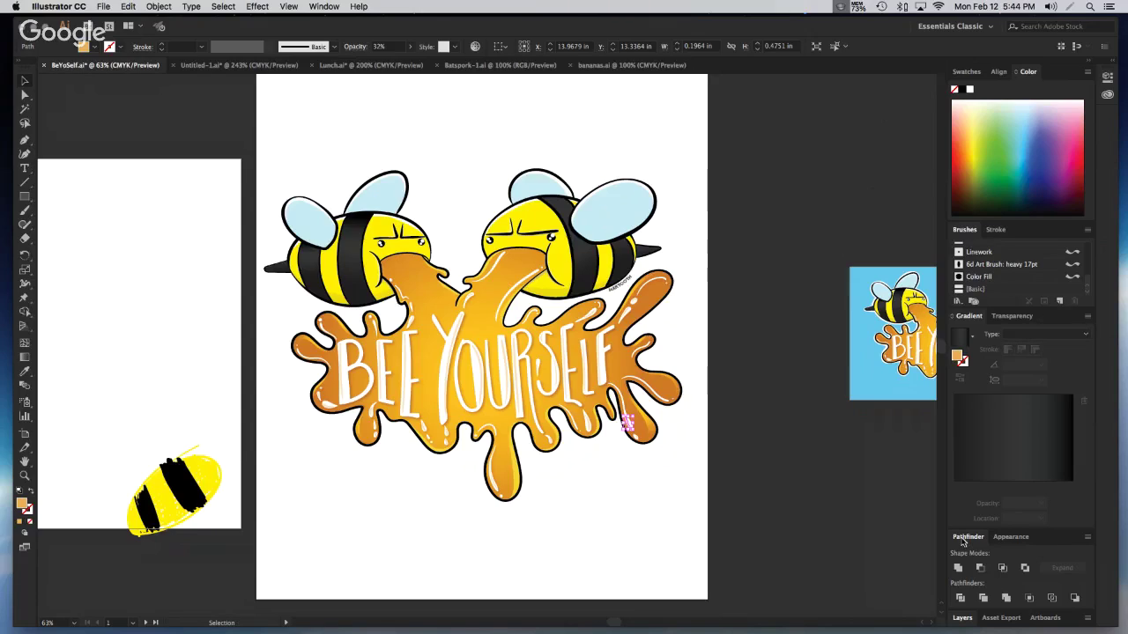
Dock the Layers panel between Color and Brushes, and look through the available brushes
{"action": "left_click_drag", "start_coordinate": [963, 618], "coordinate": [963, 220]}
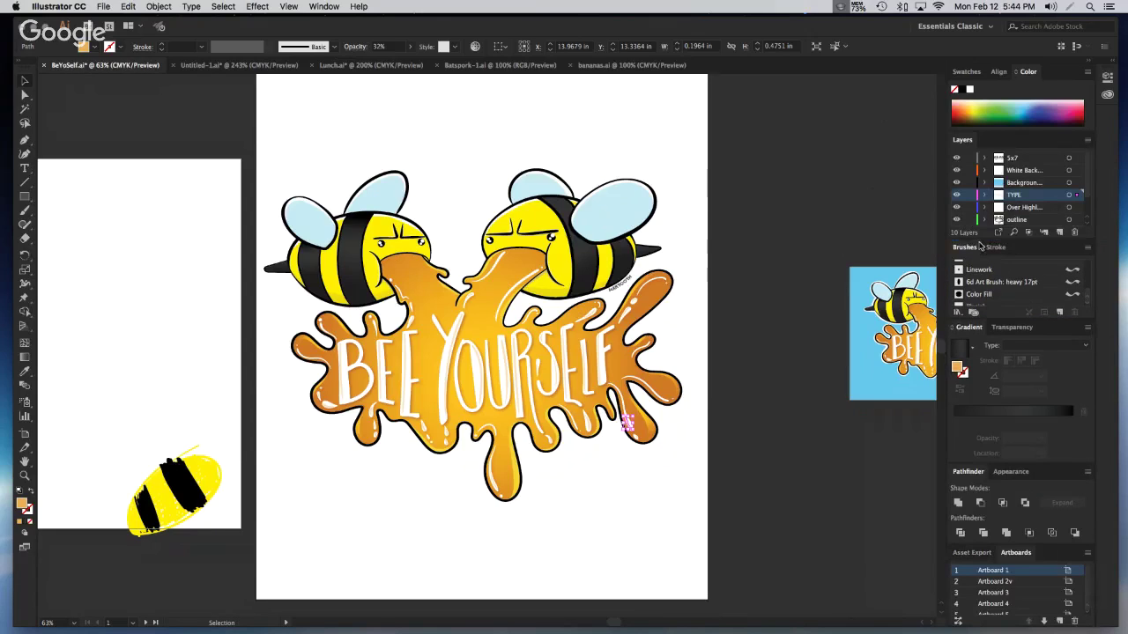
{"action": "scroll", "coordinate": [996, 284], "scroll_direction": "up", "scroll_amount": 5}
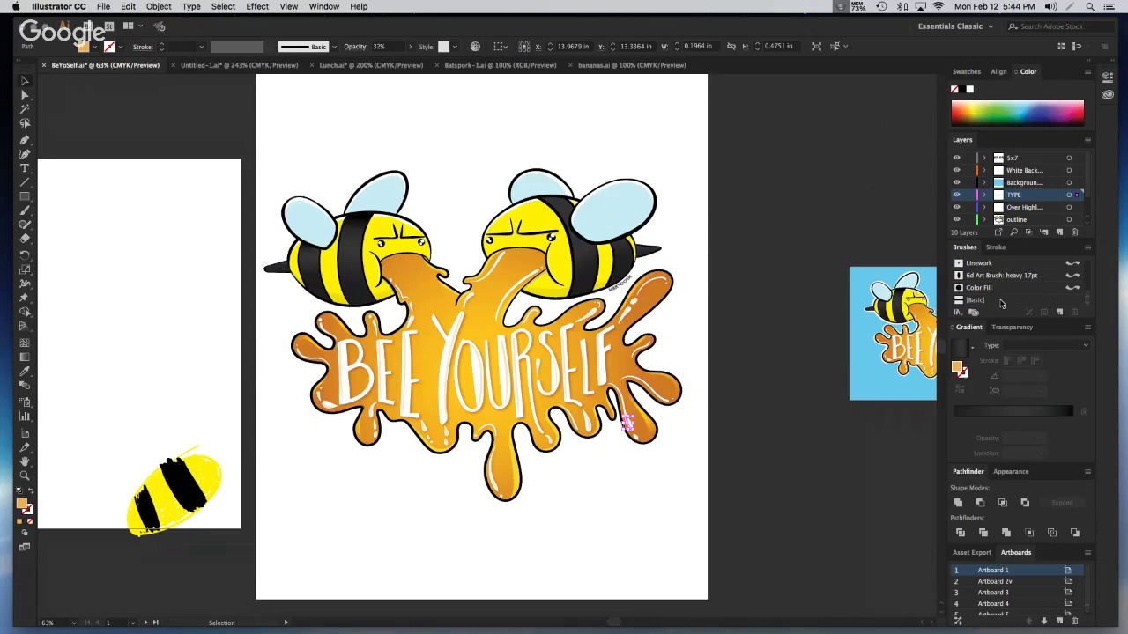
{"action": "scroll", "coordinate": [1001, 284], "scroll_direction": "up", "scroll_amount": 1}
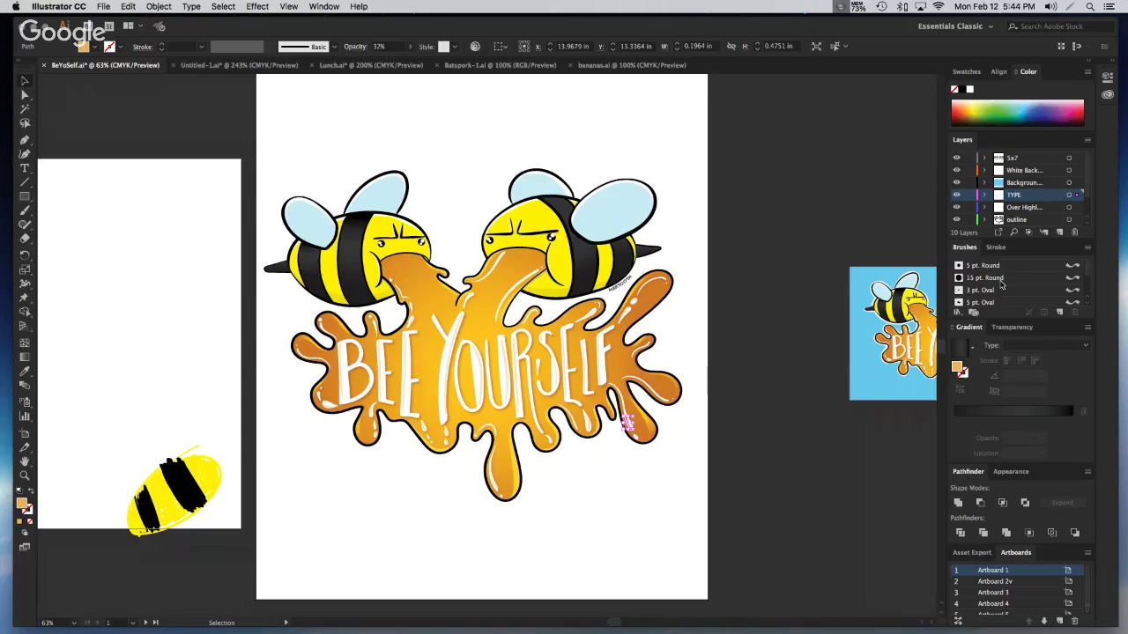
{"action": "scroll", "coordinate": [1000, 283], "scroll_direction": "down", "scroll_amount": 3}
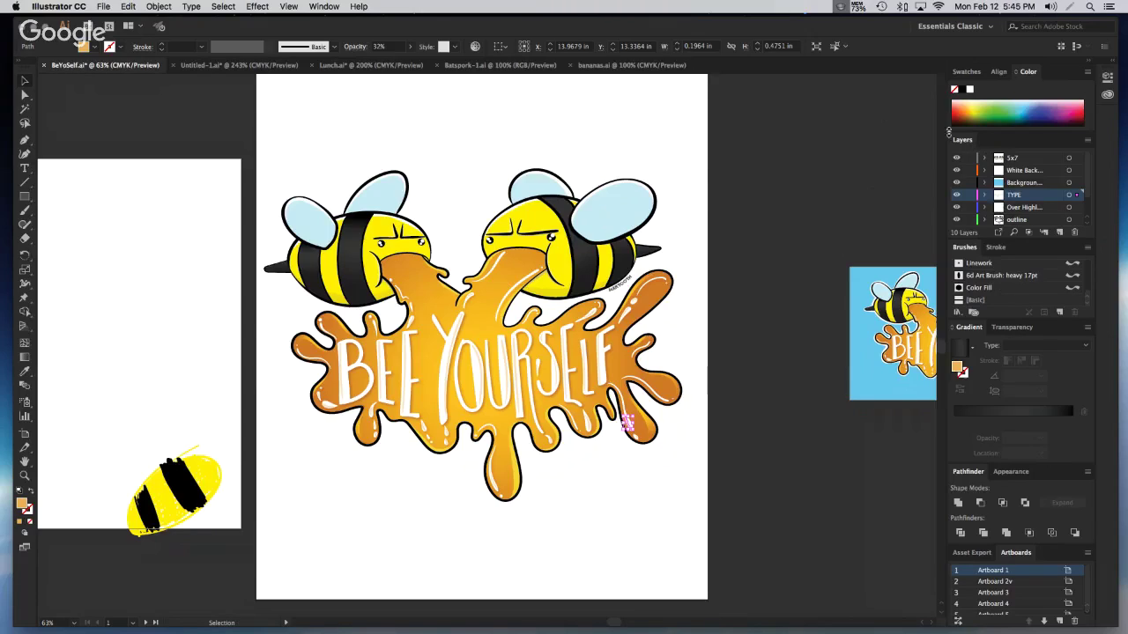
Switch to the Not Butts workspace with its Color-to-Layers column expanded, and fill the selected honey highlight with a blue from the color spectrum
{"action": "left_click", "coordinate": [980, 27]}
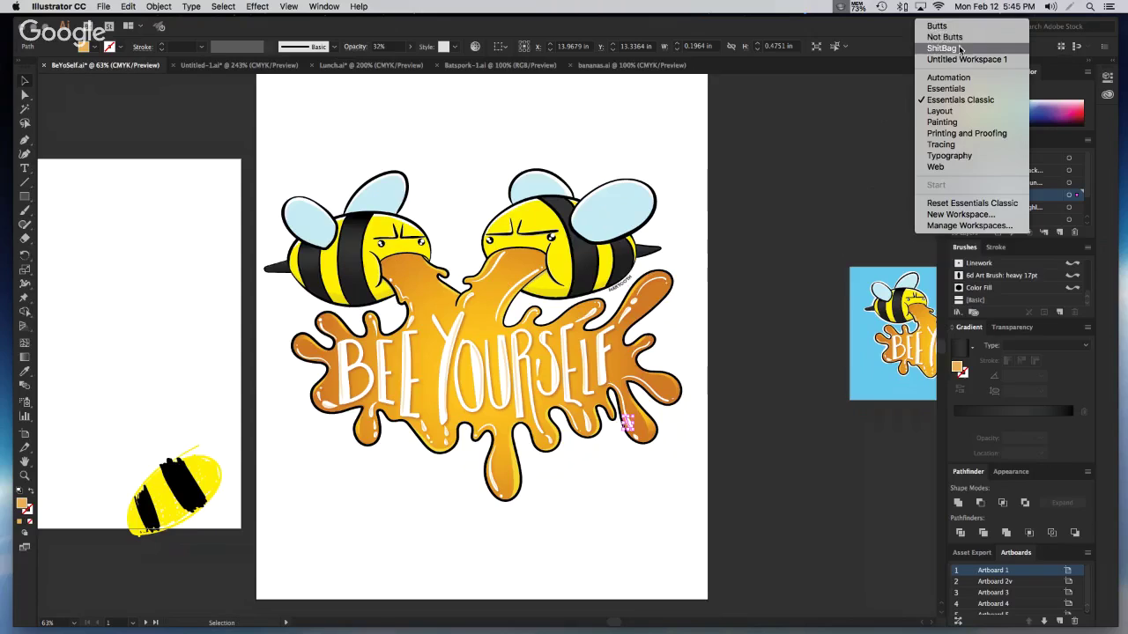
{"action": "left_click", "coordinate": [957, 38]}
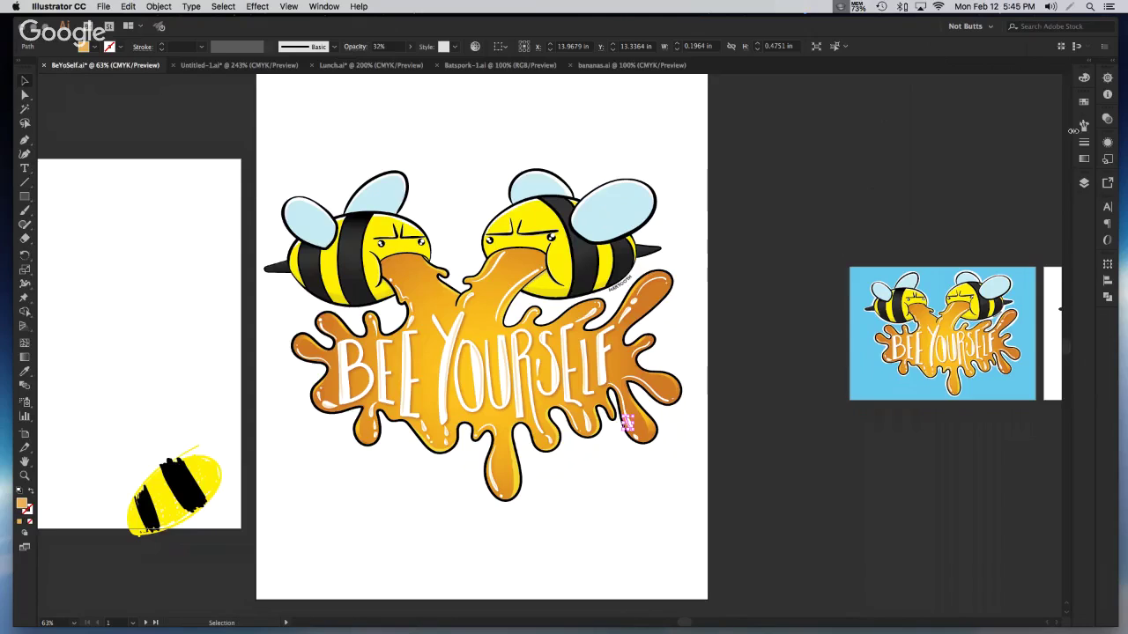
{"action": "left_click", "coordinate": [1088, 60]}
{"action": "left_click", "coordinate": [1115, 66]}
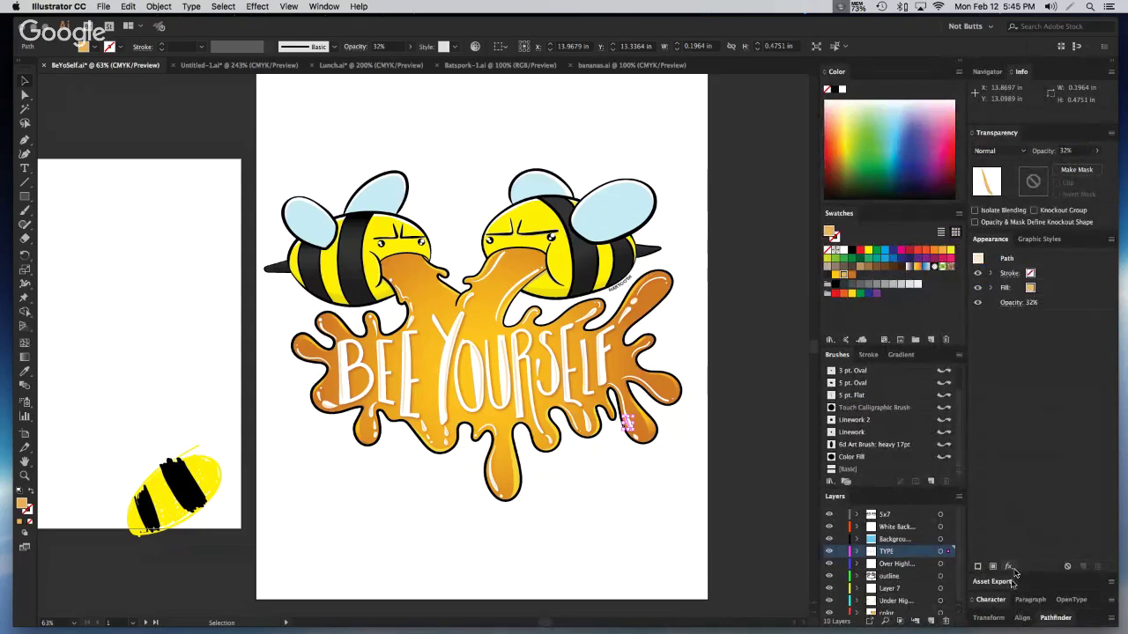
{"action": "left_click", "coordinate": [1111, 64]}
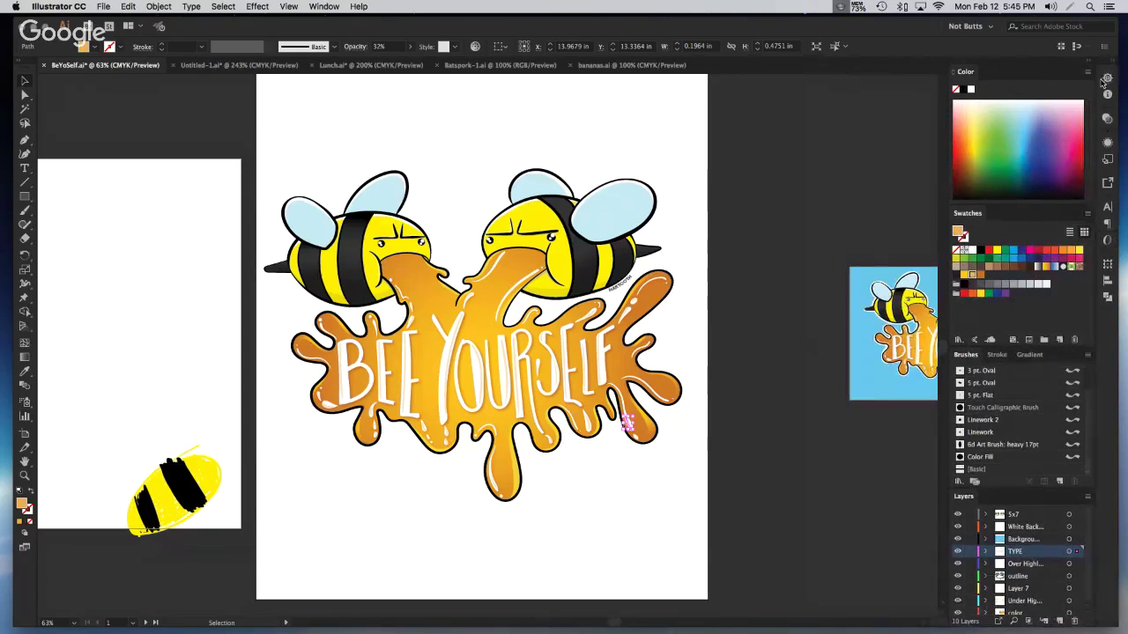
{"action": "left_click", "coordinate": [1025, 169]}
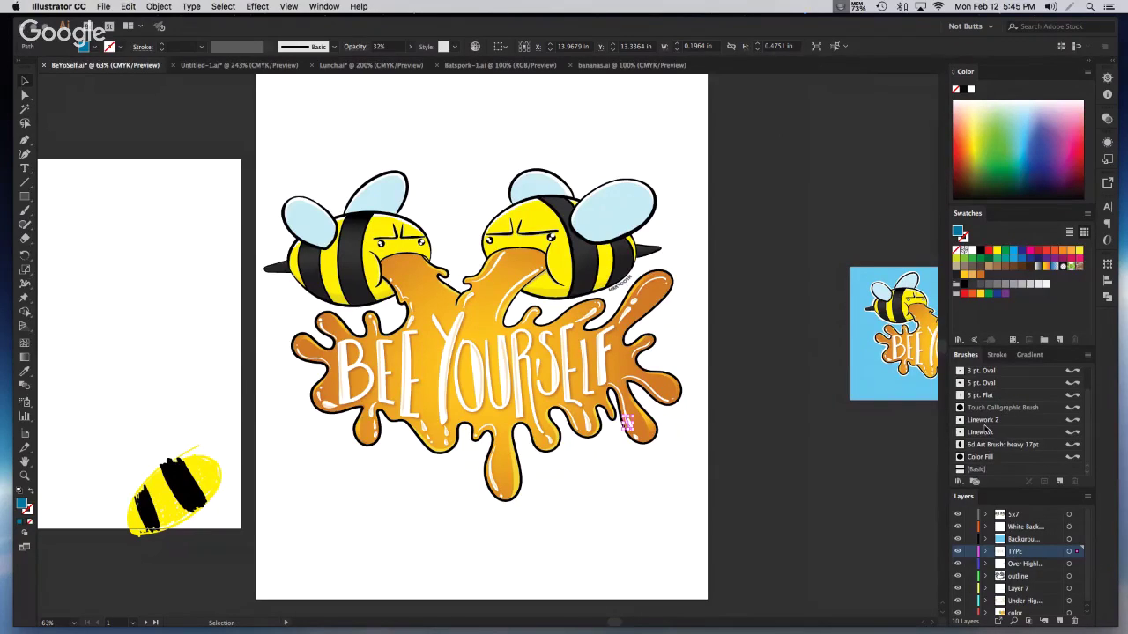
Compare the panel arrangements of the Butts, Web and Typography workspaces by switching to each in turn
{"action": "left_click", "coordinate": [985, 26]}
{"action": "left_click", "coordinate": [975, 37]}
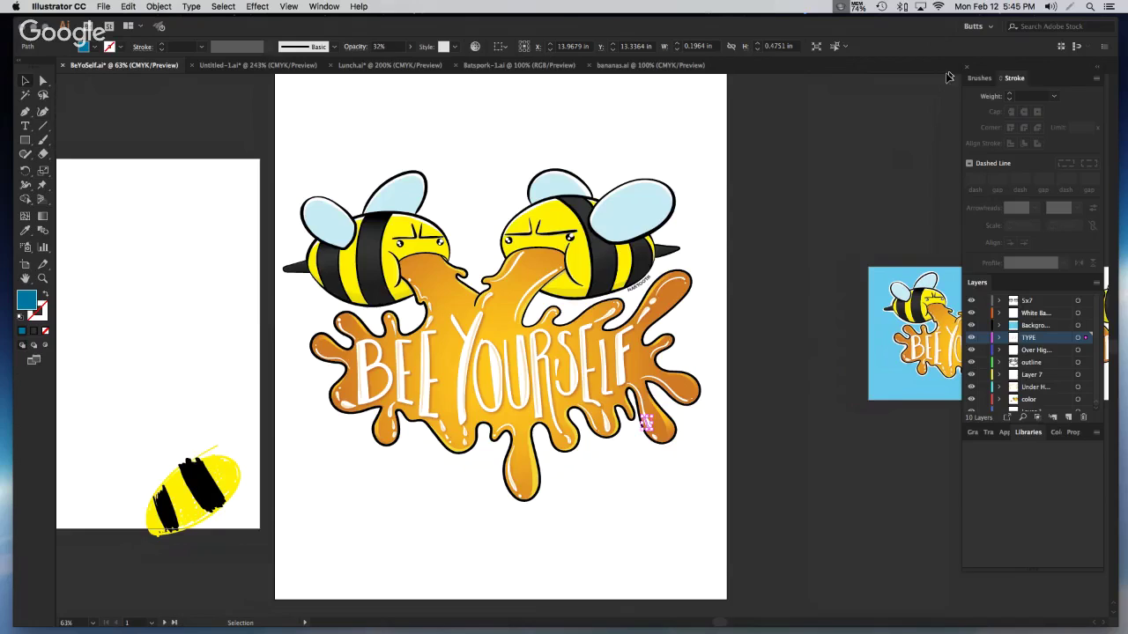
{"action": "left_click", "coordinate": [978, 27]}
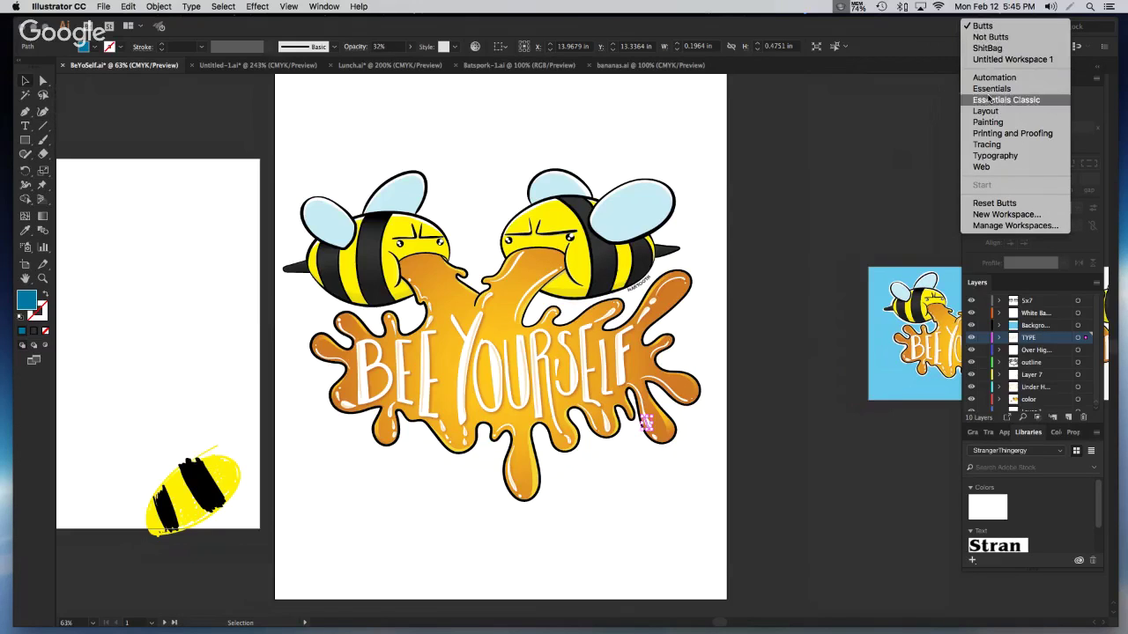
{"action": "left_click", "coordinate": [993, 202]}
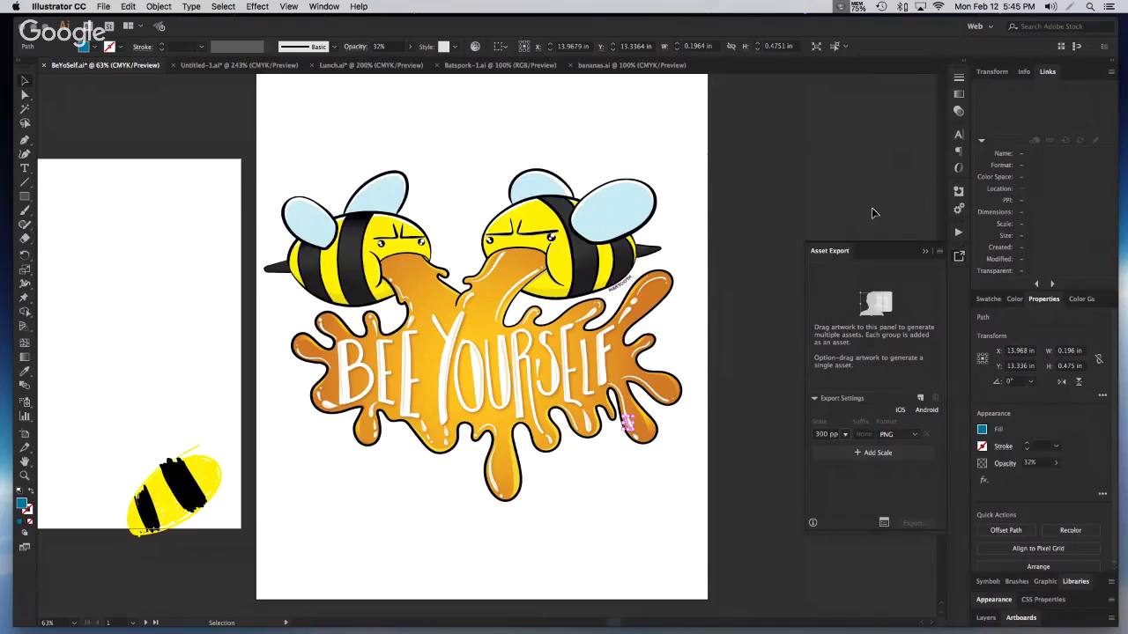
{"action": "left_click", "coordinate": [975, 27]}
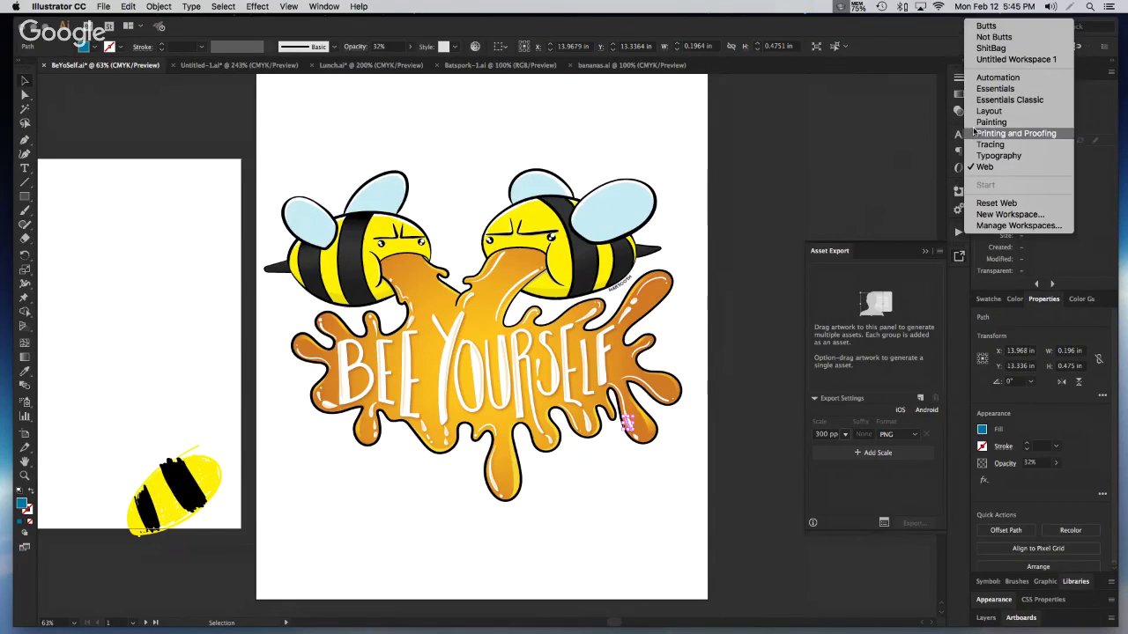
{"action": "left_click", "coordinate": [972, 146]}
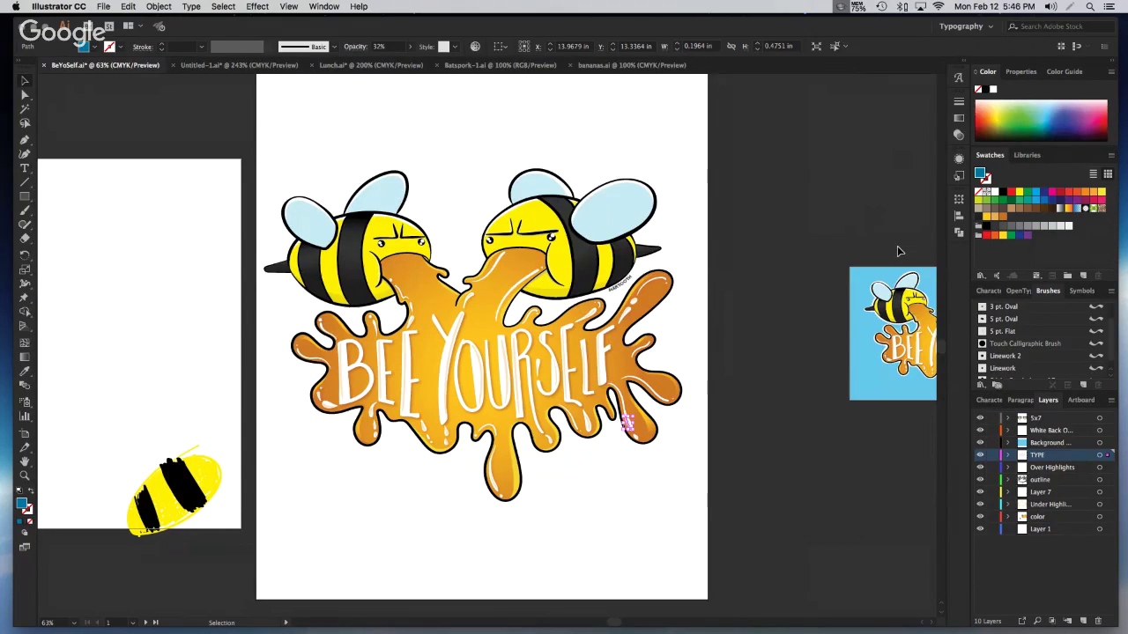
Switch to the Layout workspace
{"action": "left_click", "coordinate": [974, 26]}
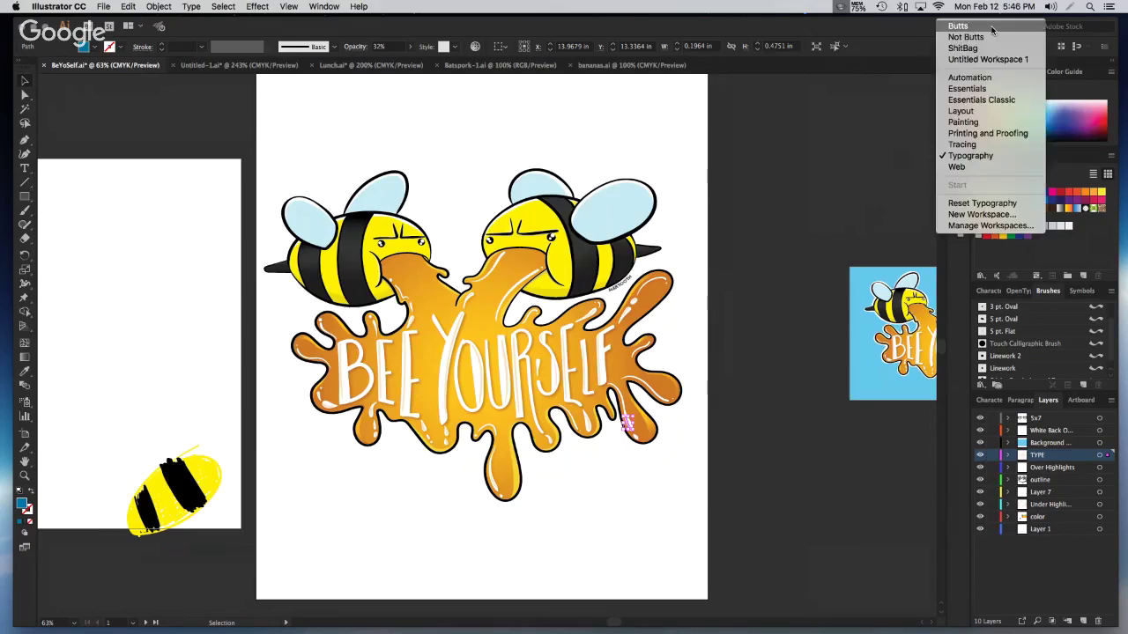
{"action": "left_click", "coordinate": [979, 113]}
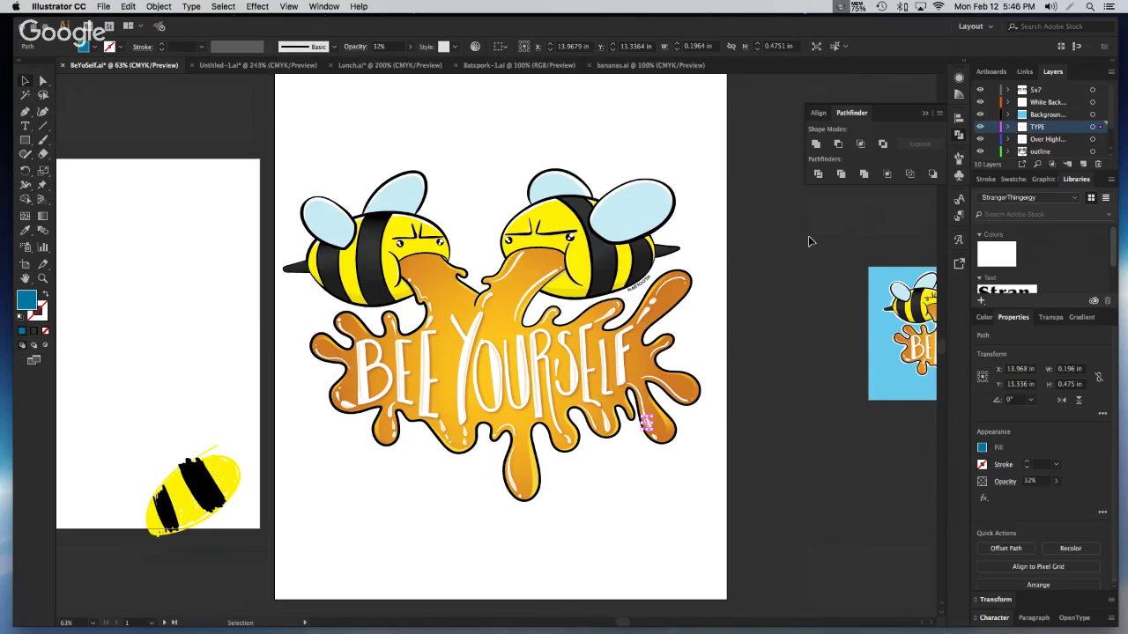
{"action": "scroll", "coordinate": [810, 241], "scroll_direction": "right", "scroll_amount": 5}
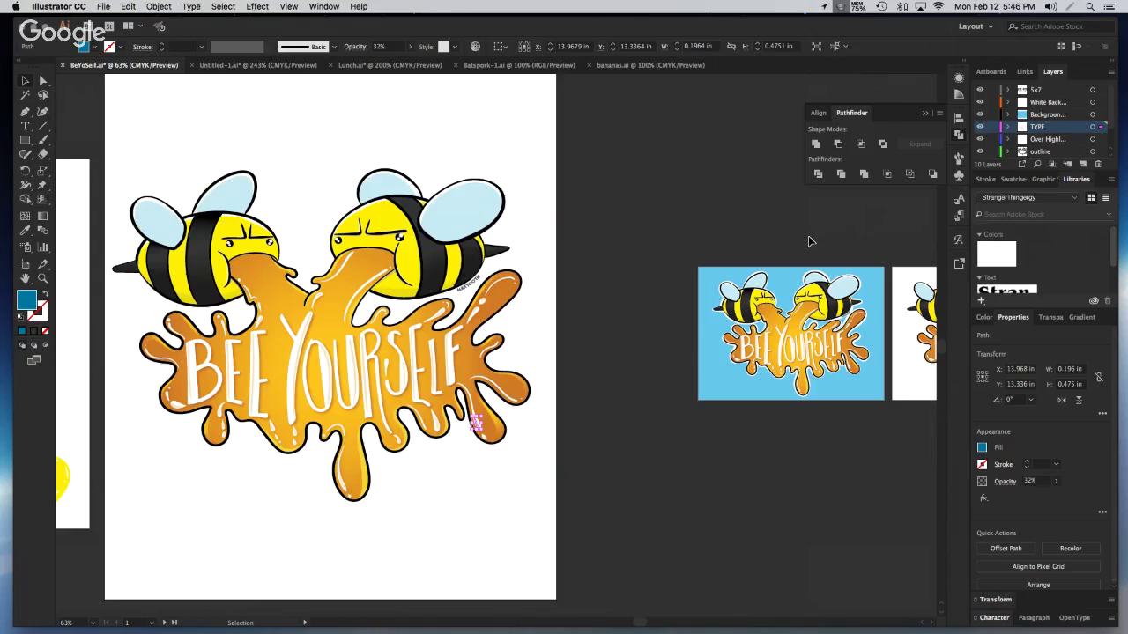
Look through the list of Creative Cloud libraries and open the Coloring Book library
{"action": "left_click", "coordinate": [1064, 201]}
{"action": "scroll", "coordinate": [1020, 264], "scroll_direction": "down", "scroll_amount": 5}
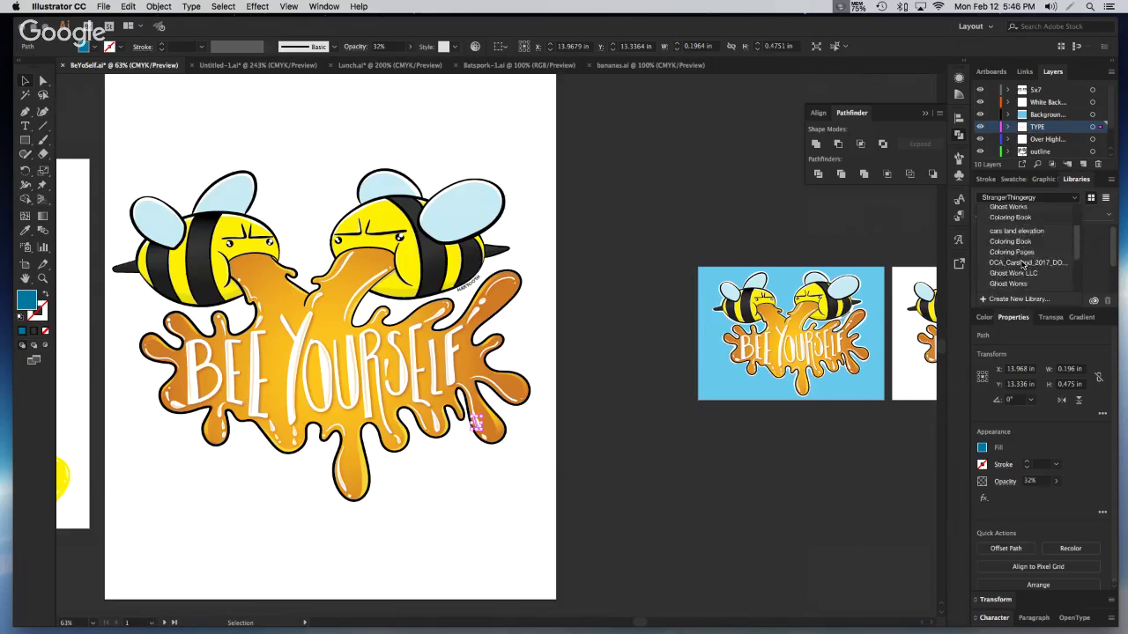
{"action": "scroll", "coordinate": [1022, 264], "scroll_direction": "up", "scroll_amount": 5}
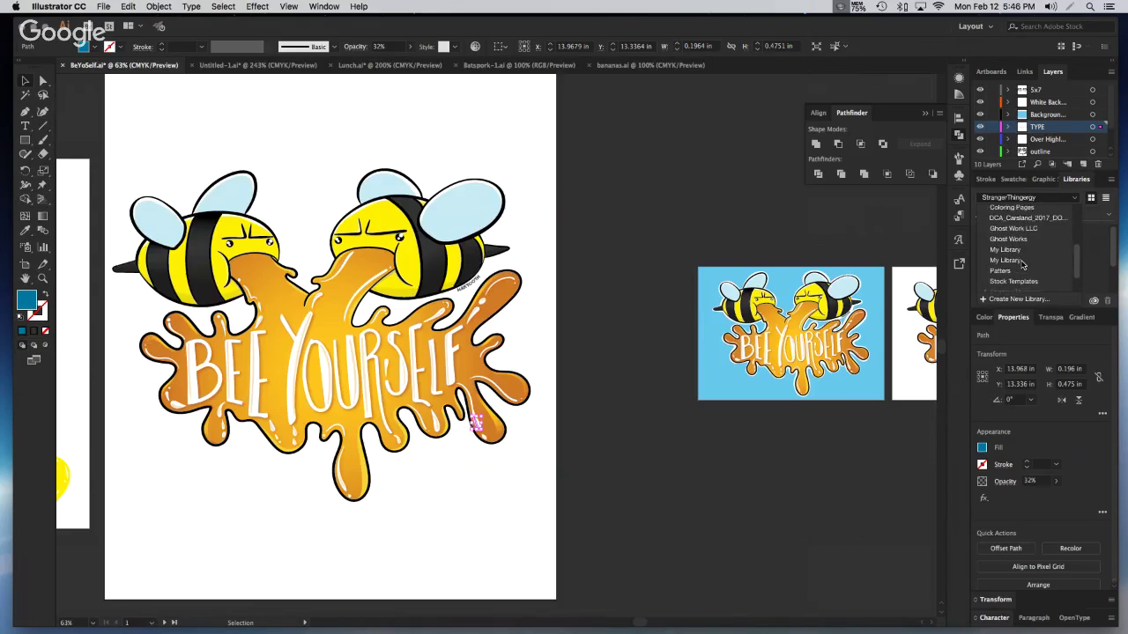
{"action": "scroll", "coordinate": [1022, 263], "scroll_direction": "up", "scroll_amount": 2}
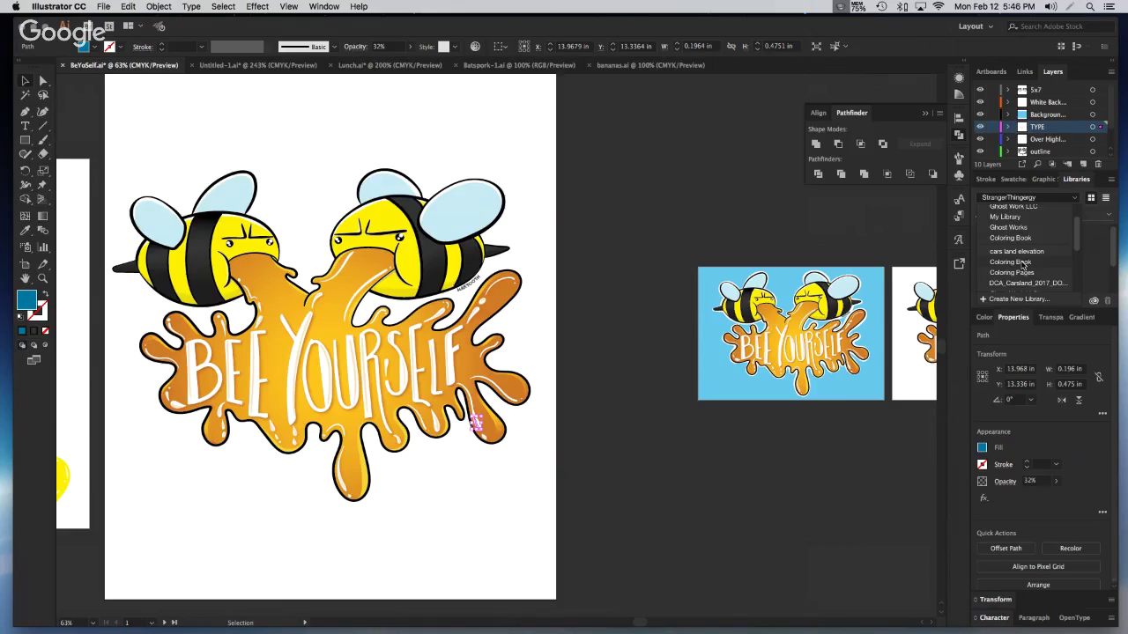
{"action": "scroll", "coordinate": [1023, 264], "scroll_direction": "down", "scroll_amount": 1}
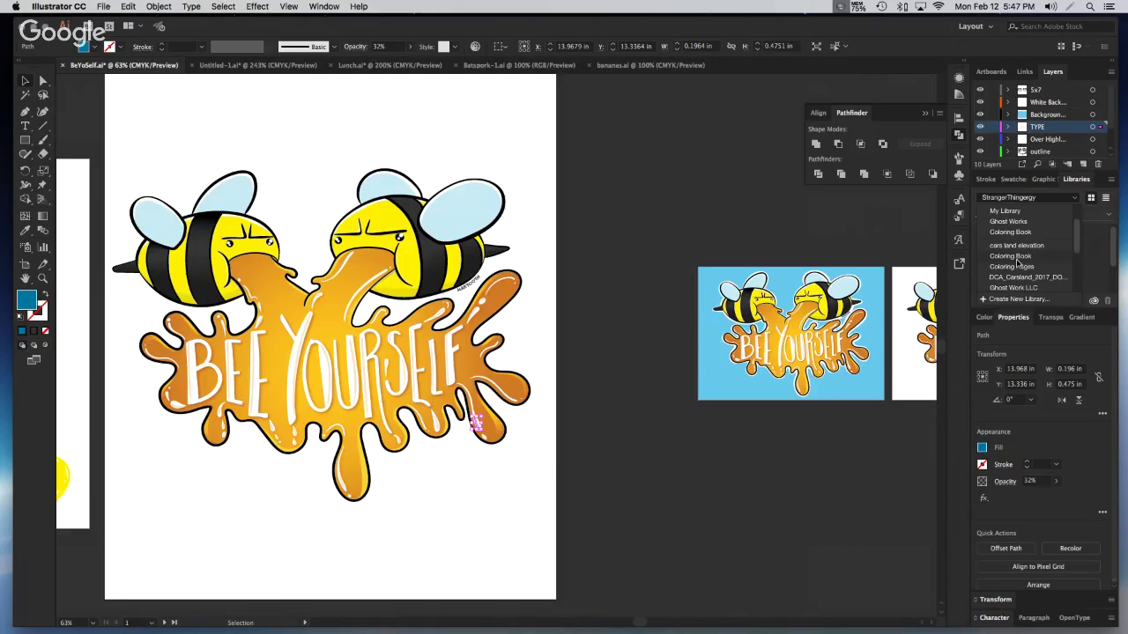
{"action": "scroll", "coordinate": [1018, 262], "scroll_direction": "up", "scroll_amount": 5}
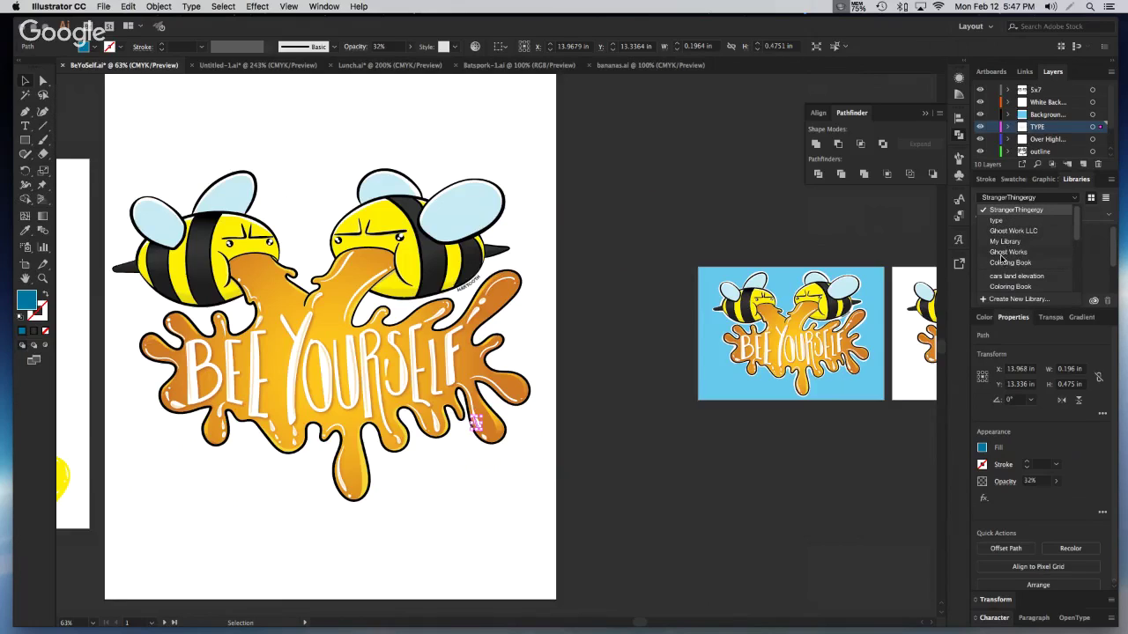
{"action": "left_click", "coordinate": [998, 264]}
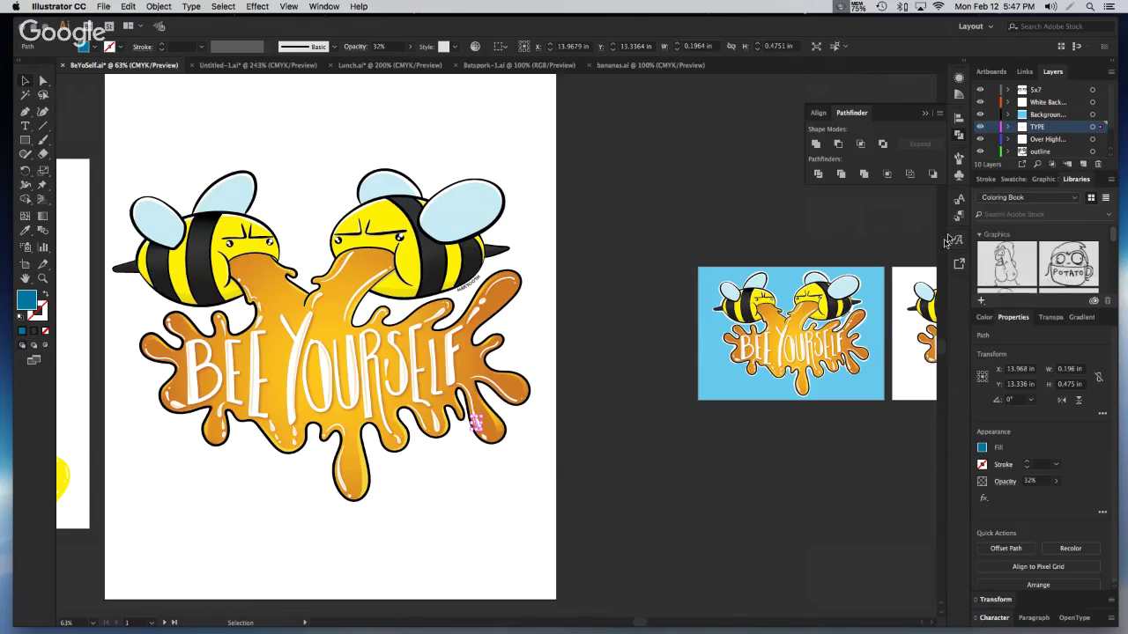
Float the Libraries panel over the artwork, enlarge it to fit all the Coloring Book graphics, and select Artwork 9, then Artwork 5
{"action": "left_click_drag", "start_coordinate": [1071, 179], "coordinate": [458, 100]}
{"action": "left_click_drag", "start_coordinate": [583, 248], "coordinate": [821, 247]}
{"action": "left_click_drag", "start_coordinate": [696, 251], "coordinate": [691, 441]}
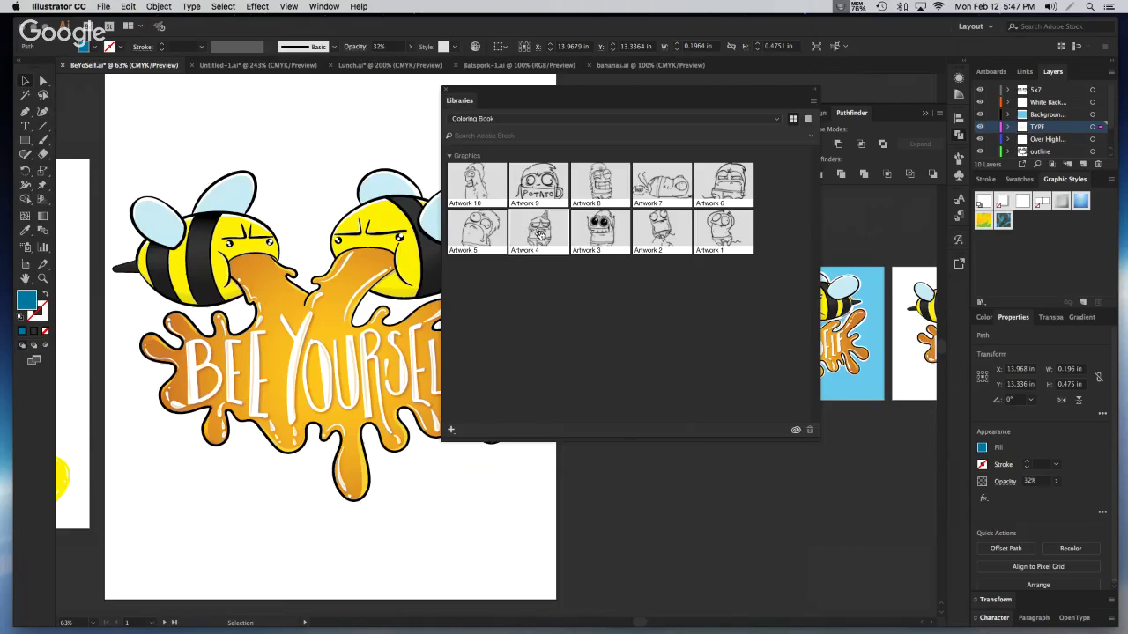
{"action": "left_click", "coordinate": [536, 181]}
{"action": "left_click", "coordinate": [477, 226]}
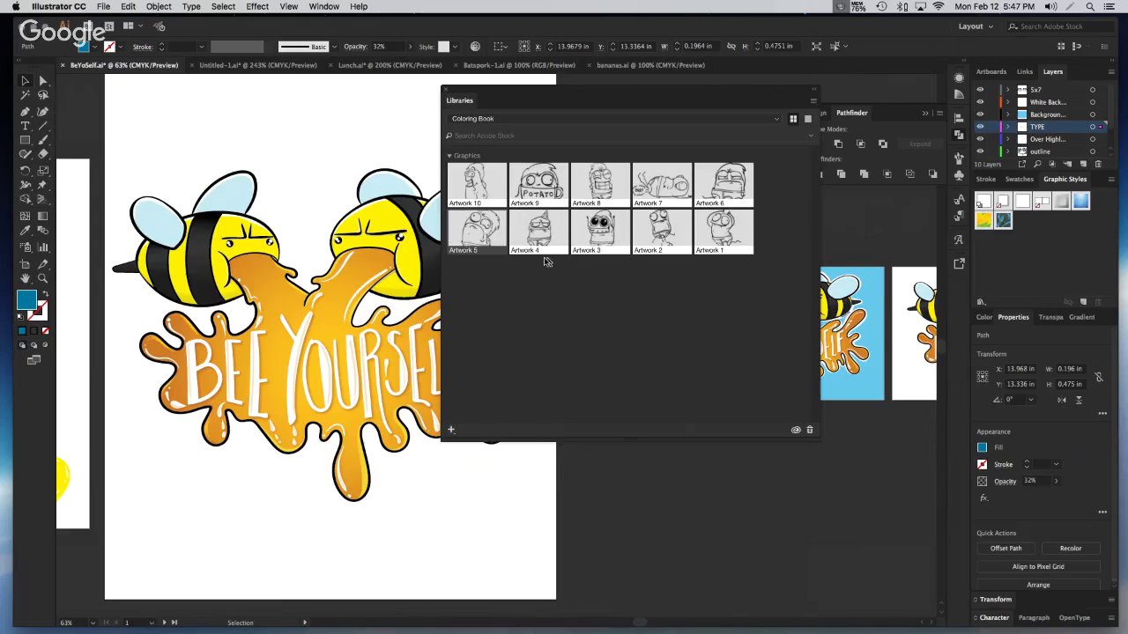